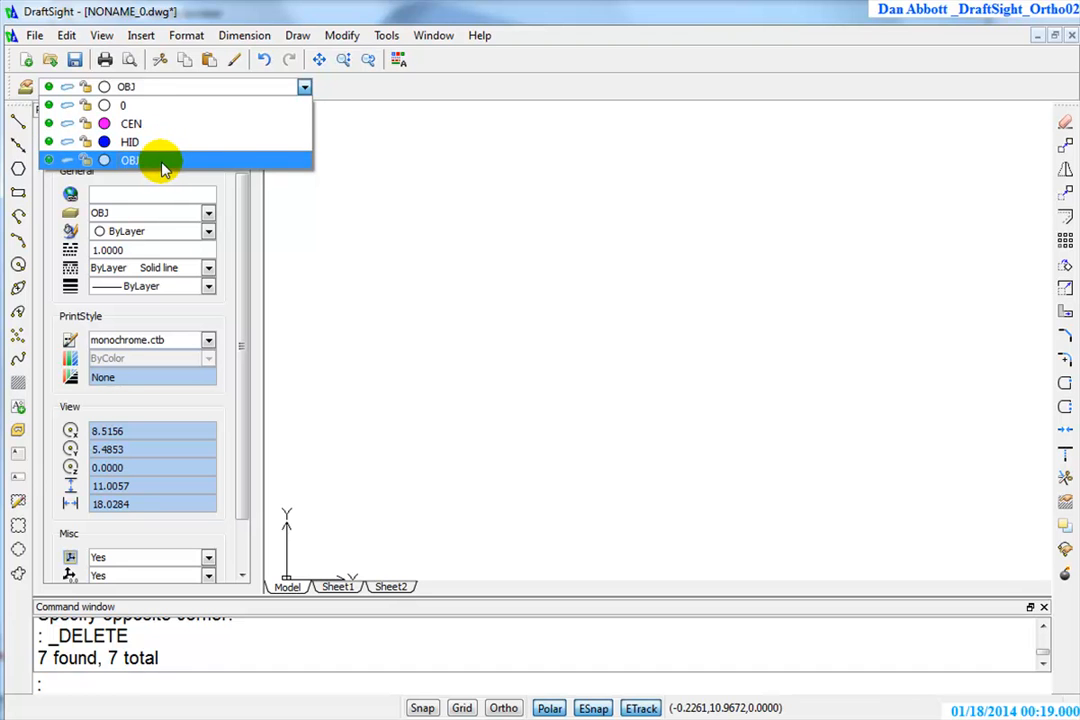
{"action": "left_click", "coordinate": [525, 265]}
{"action": "left_click", "coordinate": [457, 258]}
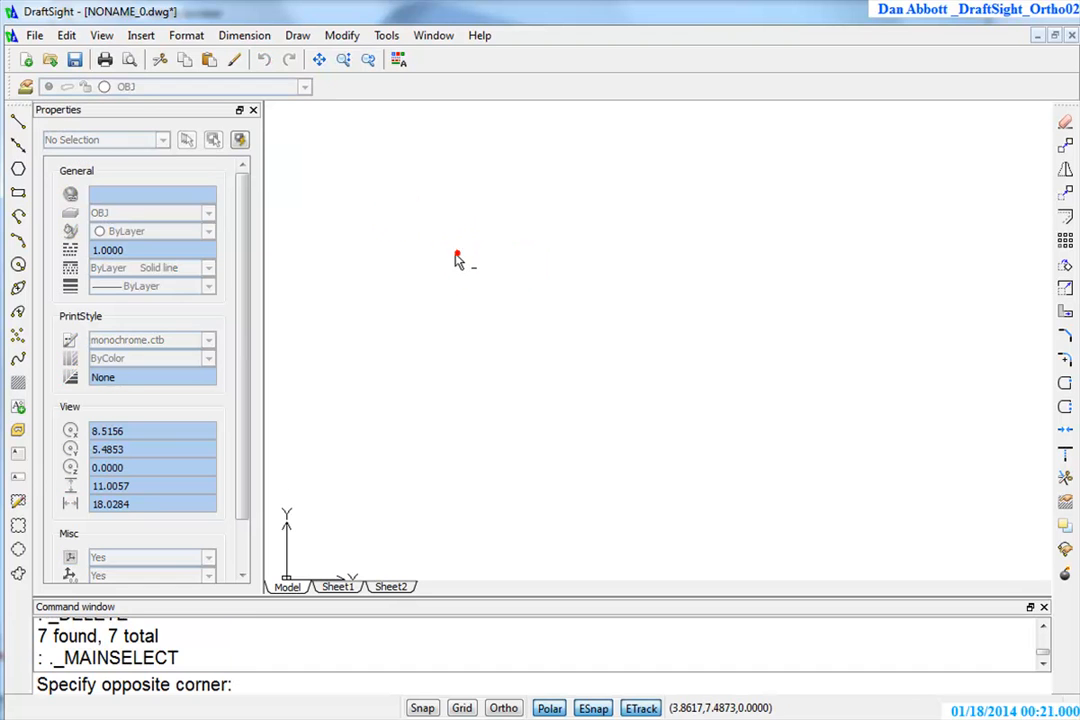
{"action": "left_click", "coordinate": [492, 250]}
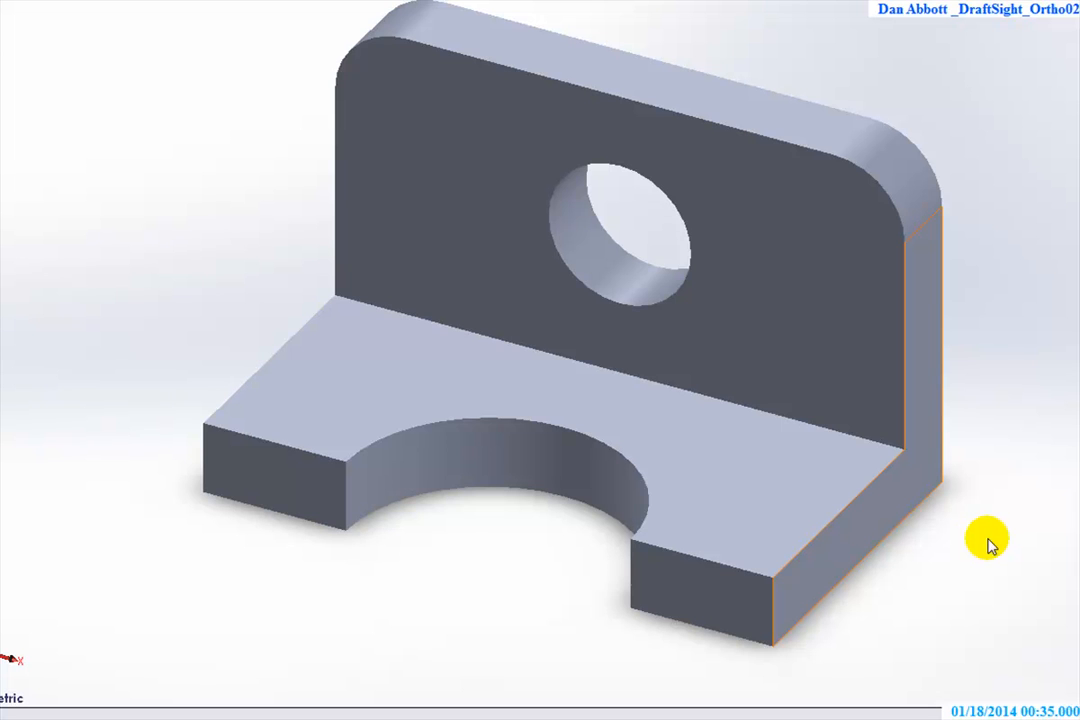
Examine the L-shaped bracket model's upright plate, round hole, base and semicircular cutout from several angles
{"action": "scroll", "coordinate": [1008, 430], "scroll_direction": "down", "scroll_amount": 1}
{"action": "scroll", "coordinate": [997, 427], "scroll_direction": "up", "scroll_amount": 1}
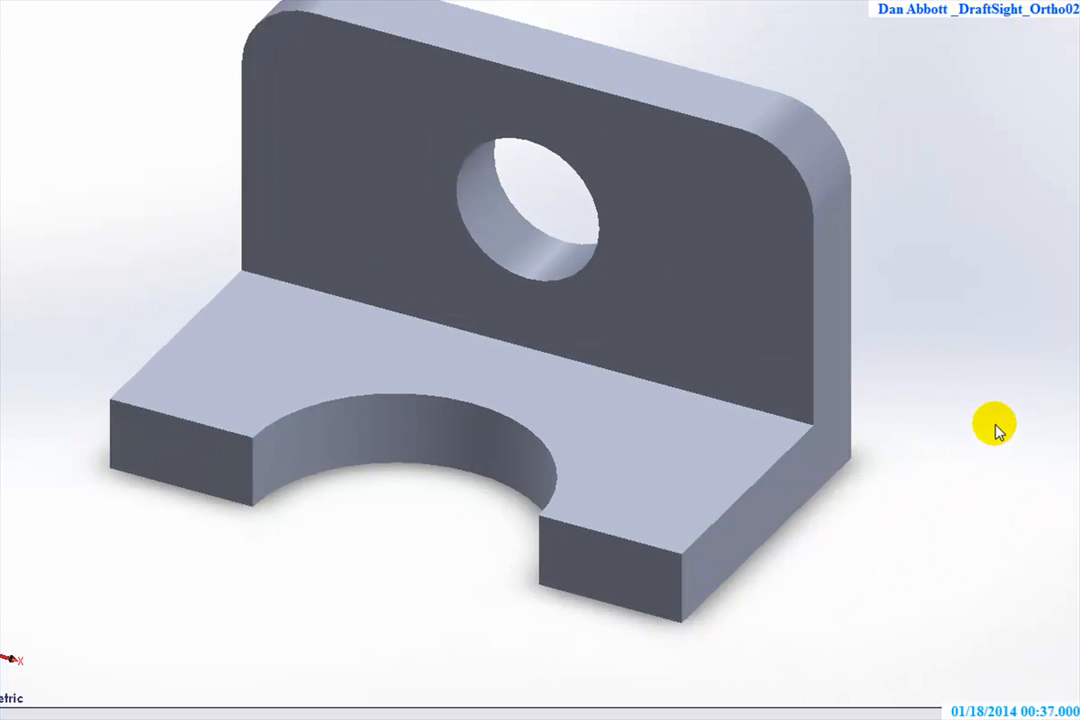
{"action": "key", "text": "f"}
{"action": "middle_click_drag", "start_coordinate": [935, 429], "coordinate": [923, 540]}
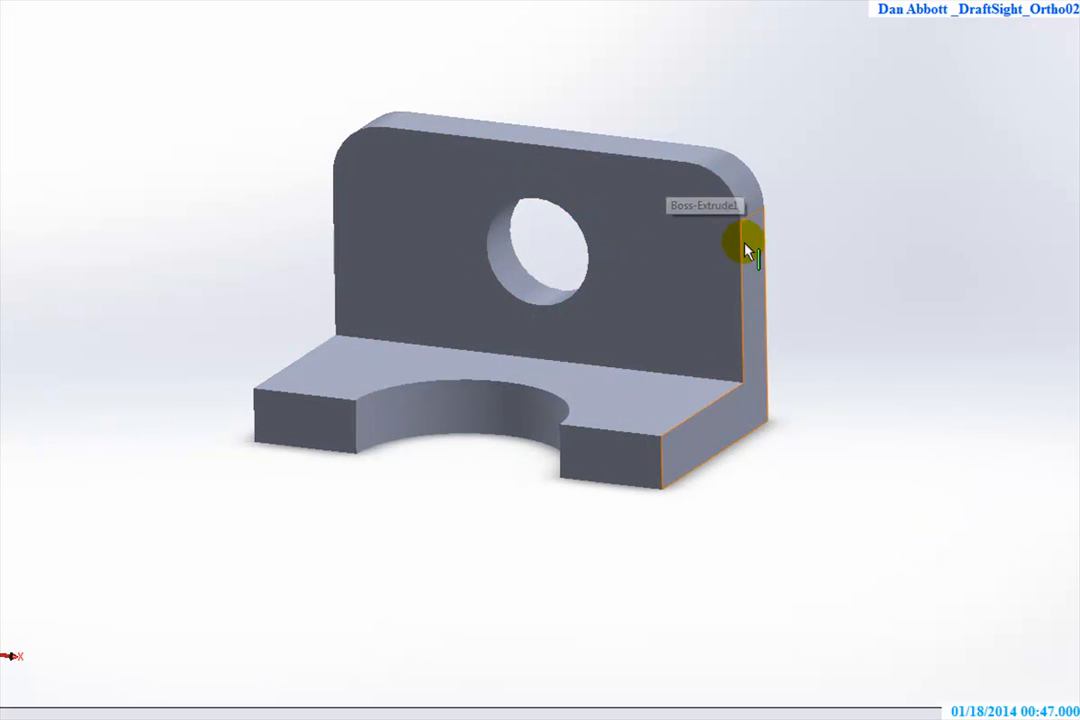
{"action": "middle_click_drag", "start_coordinate": [360, 476], "coordinate": [386, 581]}
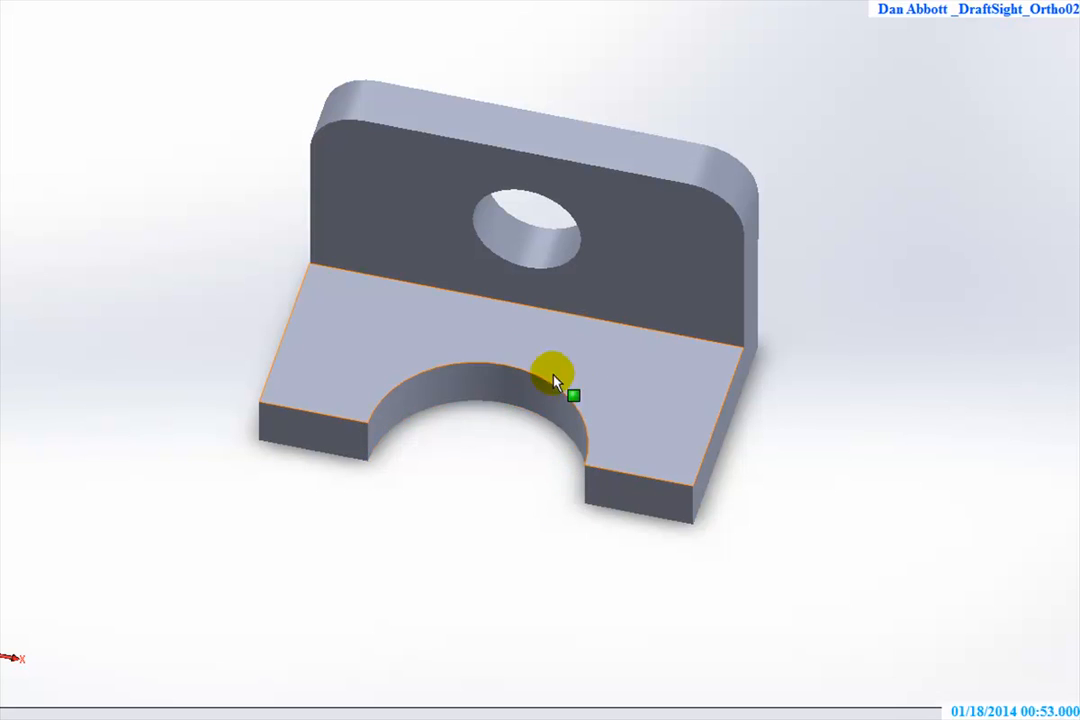
Show the bracket in the Front view with the Hidden Lines Visible display style
{"action": "left_click", "coordinate": [546, 1]}
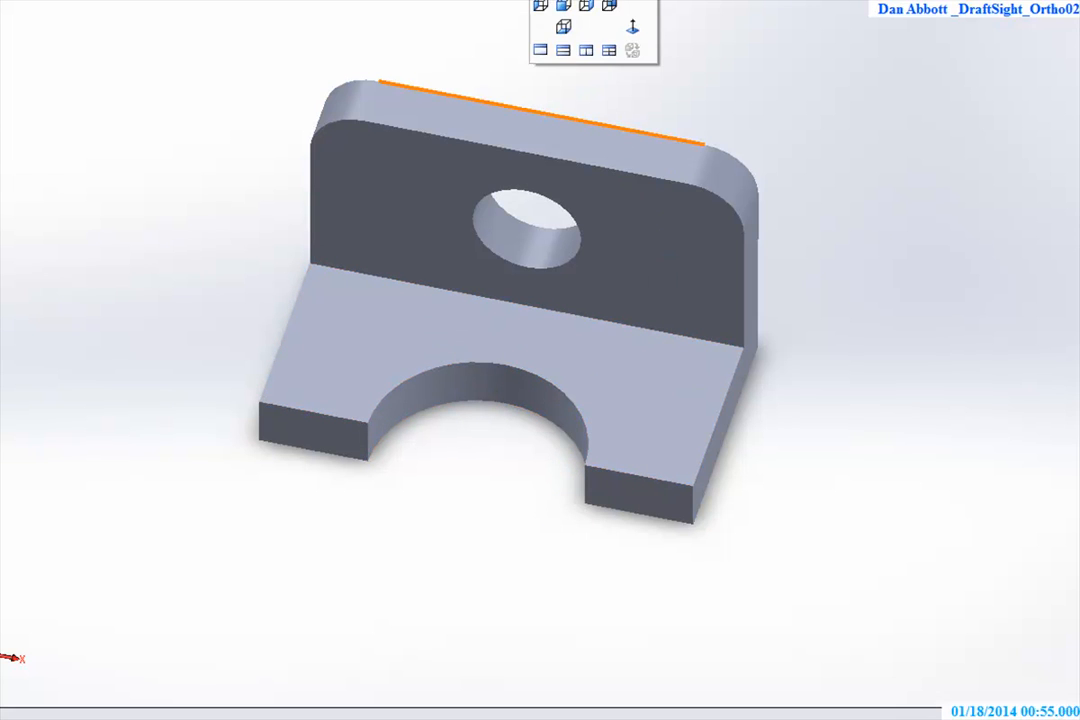
{"action": "left_click", "coordinate": [577, 1]}
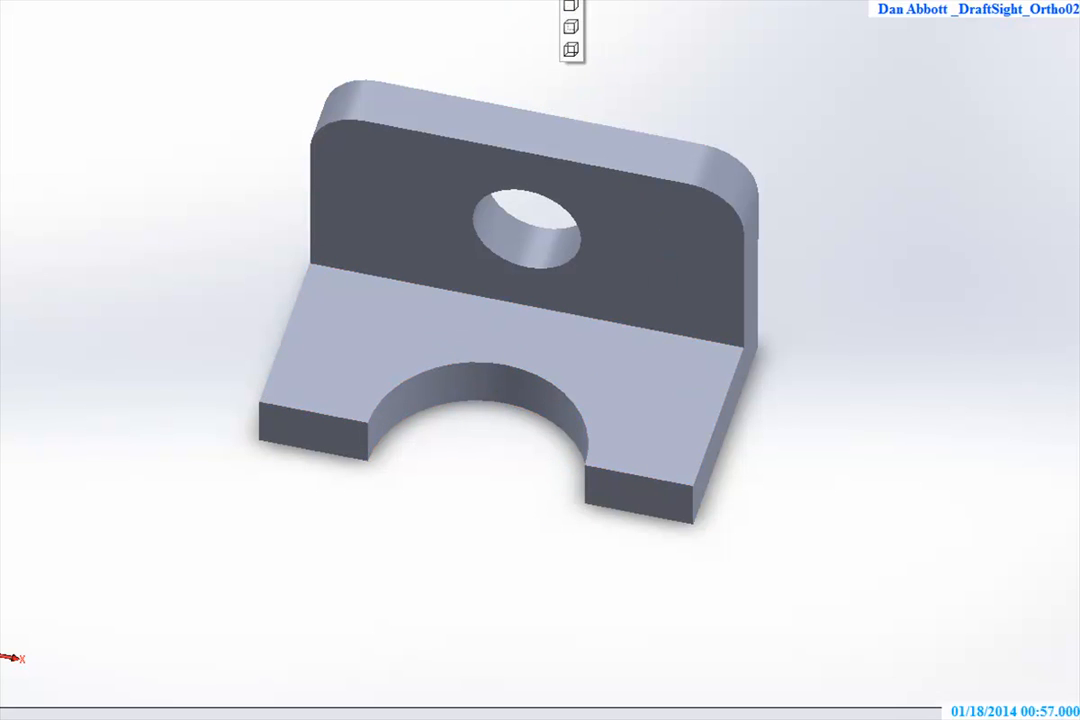
{"action": "left_click", "coordinate": [546, 1]}
{"action": "left_click", "coordinate": [563, 8]}
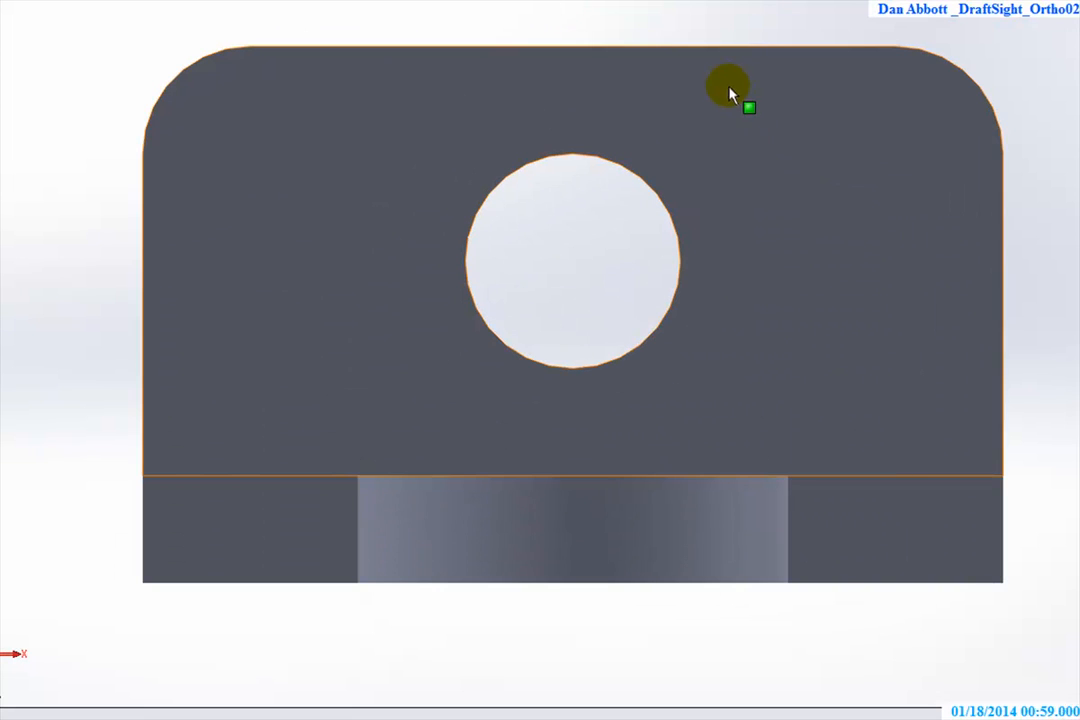
{"action": "left_click", "coordinate": [577, 1]}
{"action": "left_click", "coordinate": [570, 26]}
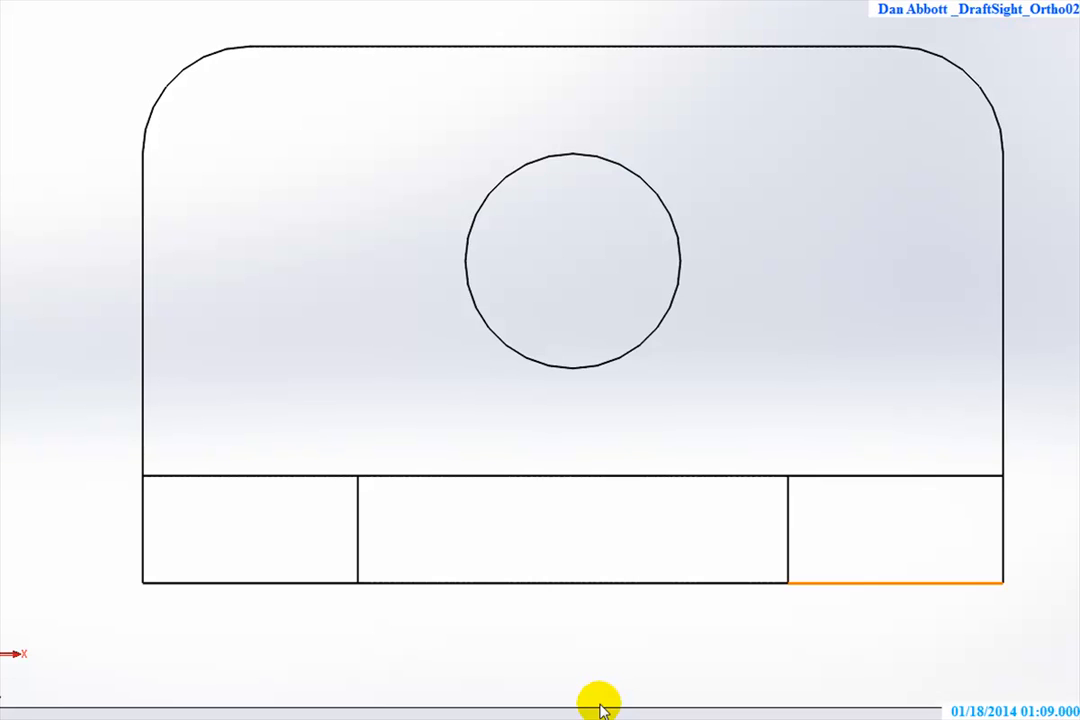
Rotate the bracket stepwise from the front view to the top view to compare how its edges project
{"action": "key", "text": "Down"}
{"action": "key", "text": "Down"}
{"action": "key", "text": "Down"}
{"action": "key", "text": "Down"}
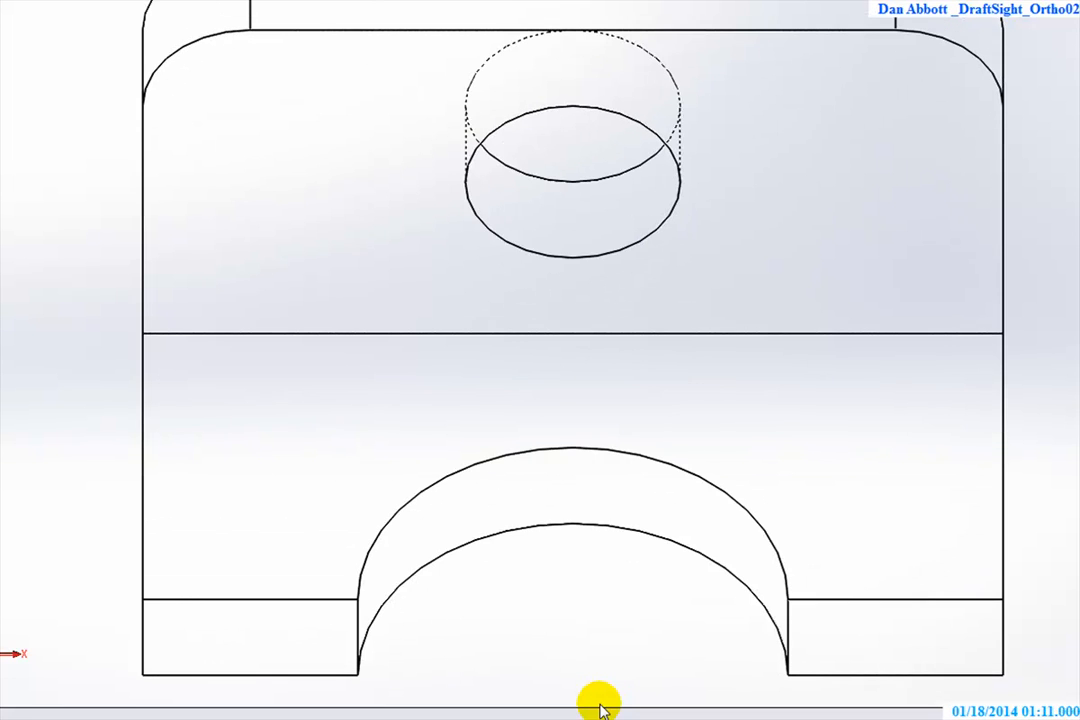
{"action": "key", "text": "Down"}
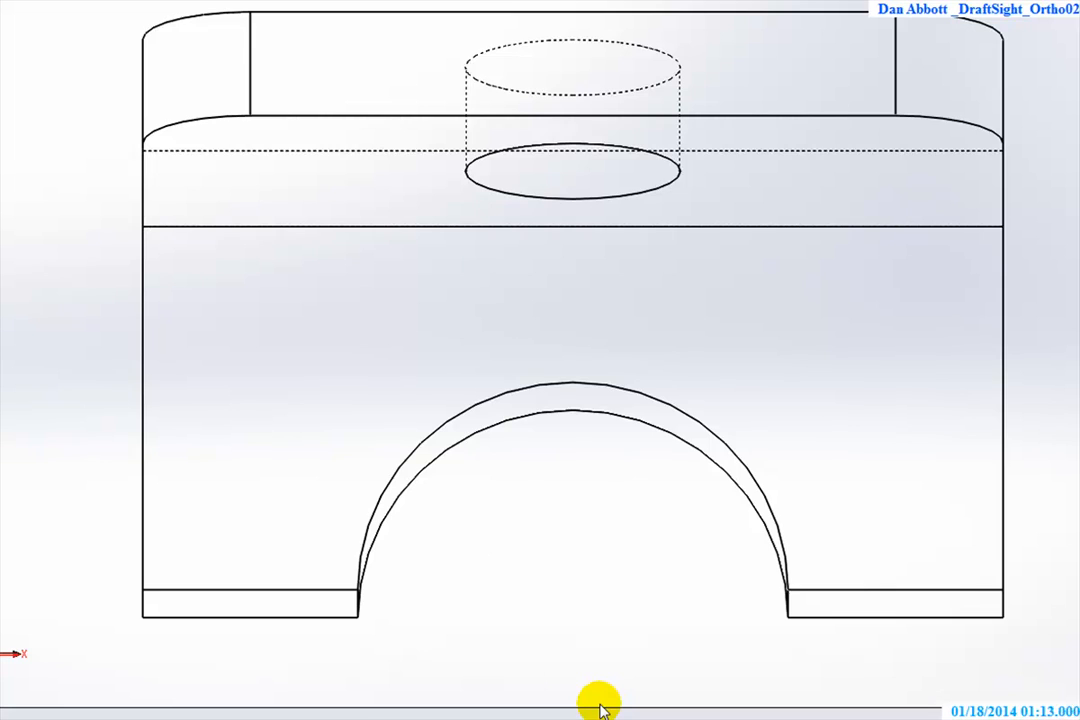
{"action": "key", "text": "Down"}
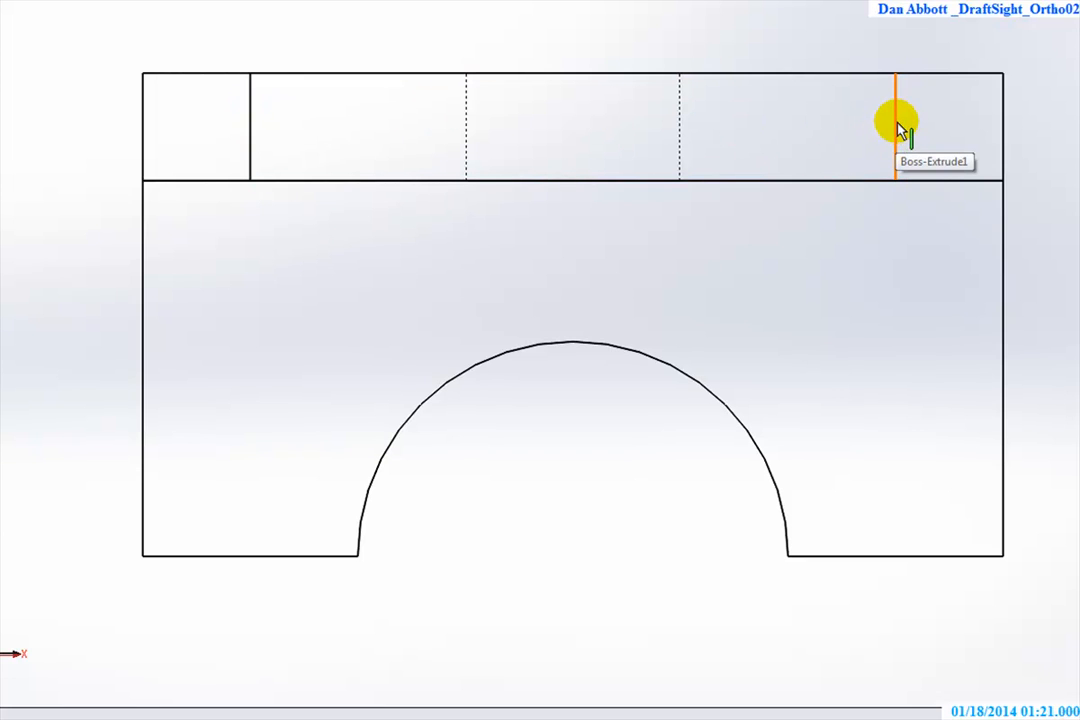
Examine the tangent edges of the rounded corners at an angle, and return the bracket to the Top view
{"action": "middle_click_drag", "start_coordinate": [735, 338], "coordinate": [765, 440]}
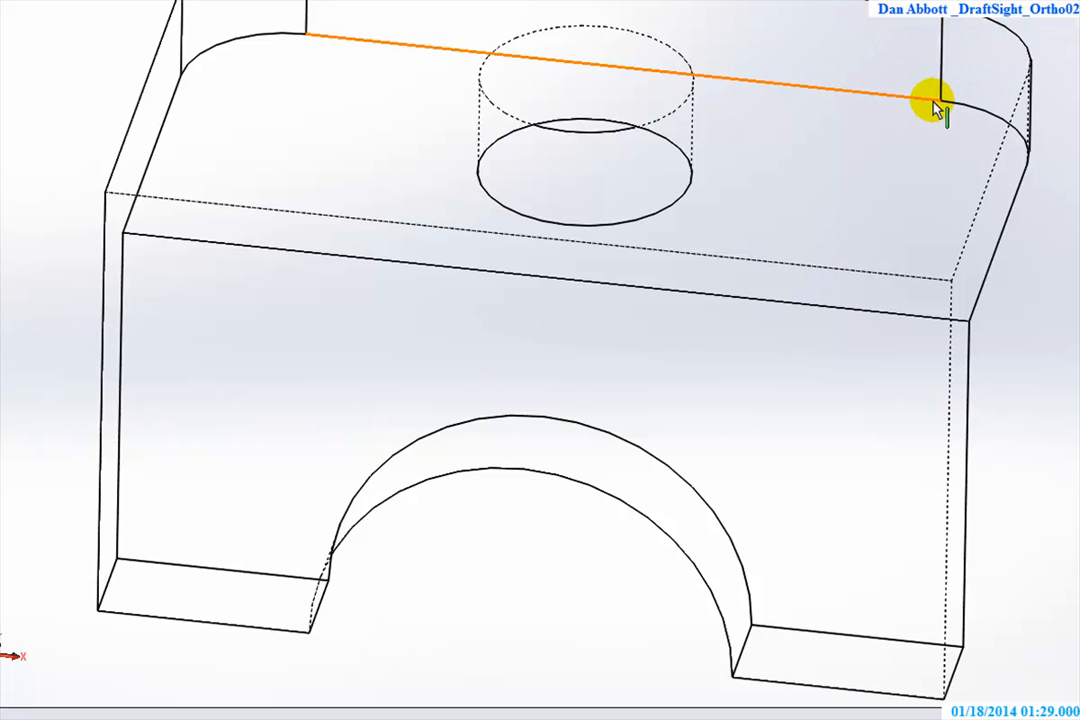
{"action": "scroll", "coordinate": [943, 117], "scroll_direction": "up", "scroll_amount": 5}
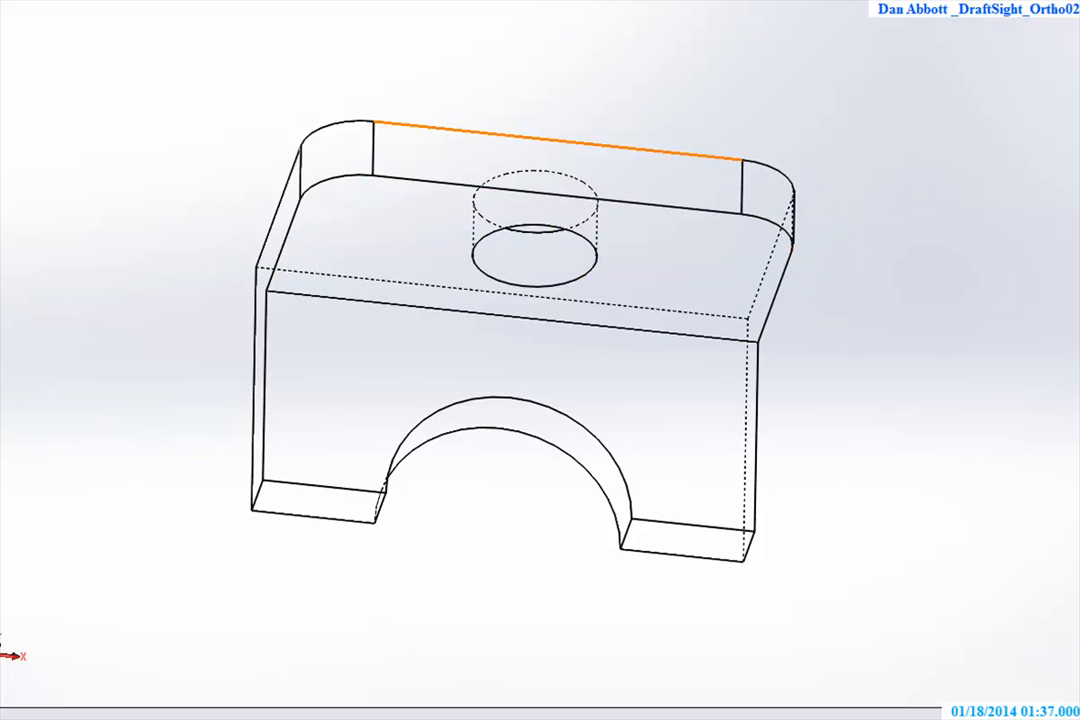
{"action": "left_click", "coordinate": [542, 1]}
{"action": "left_click", "coordinate": [598, 14]}
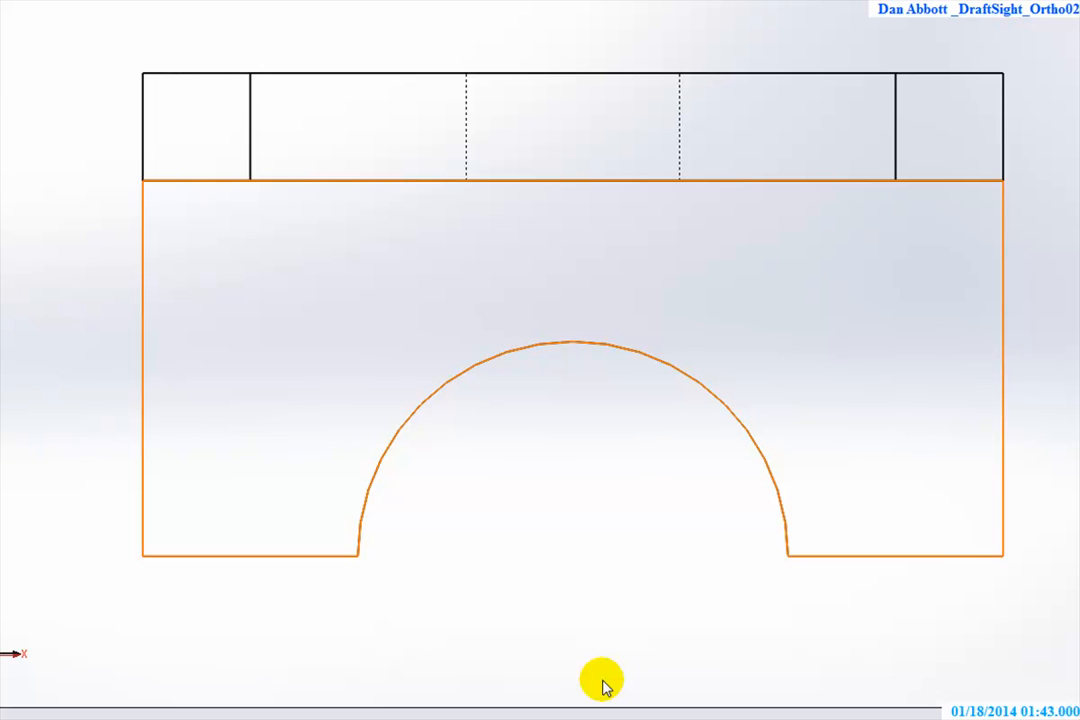
Rotate the bracket stepwise from the top view back to the front view and on to the right side view
{"action": "key", "text": "Up"}
{"action": "key", "text": "Up"}
{"action": "key", "text": "Up"}
{"action": "key", "text": "Up"}
{"action": "key", "text": "Up"}
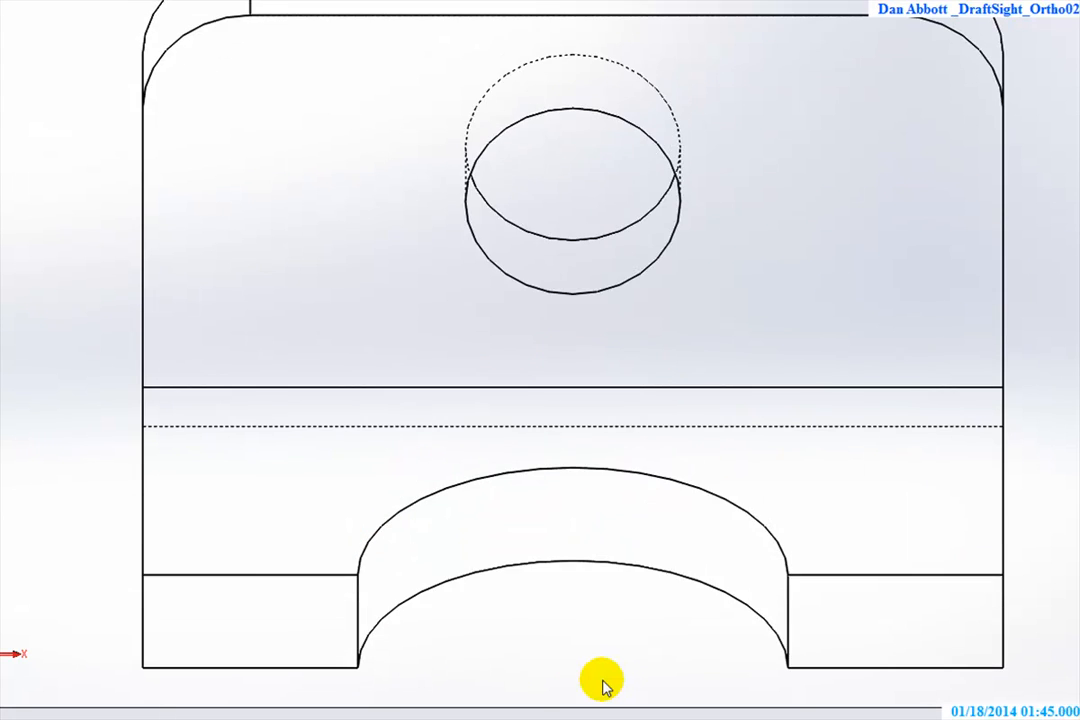
{"action": "key", "text": "Up"}
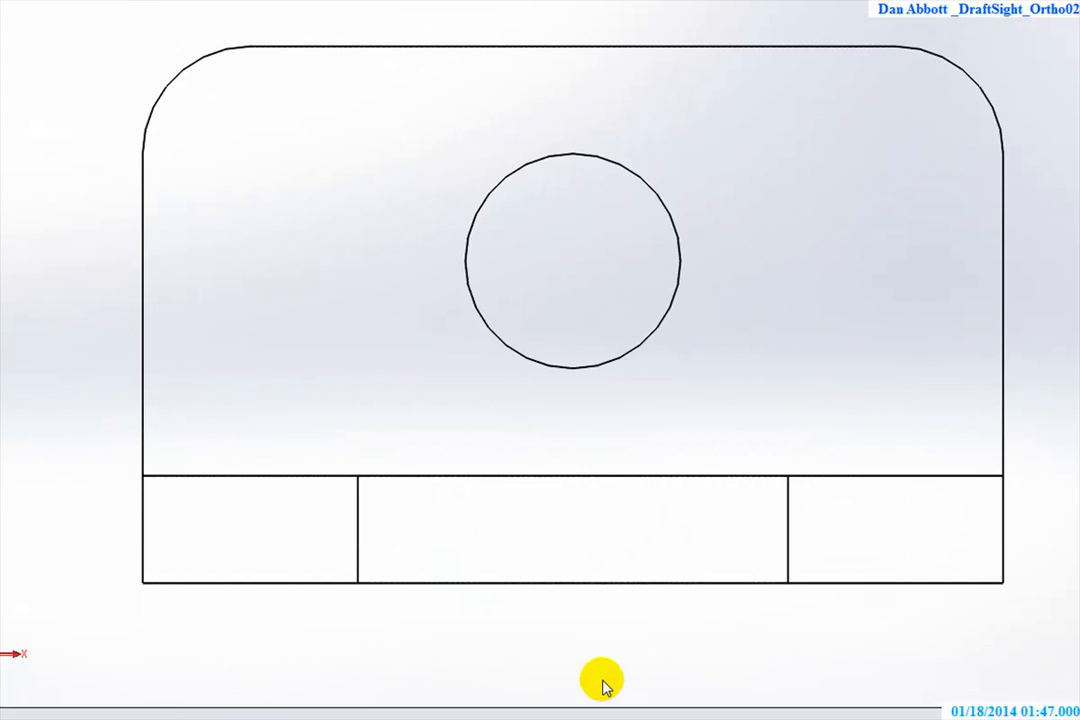
{"action": "key", "text": "Right"}
{"action": "key", "text": "Right"}
{"action": "key", "text": "Right"}
{"action": "key", "text": "Right"}
{"action": "key", "text": "Right"}
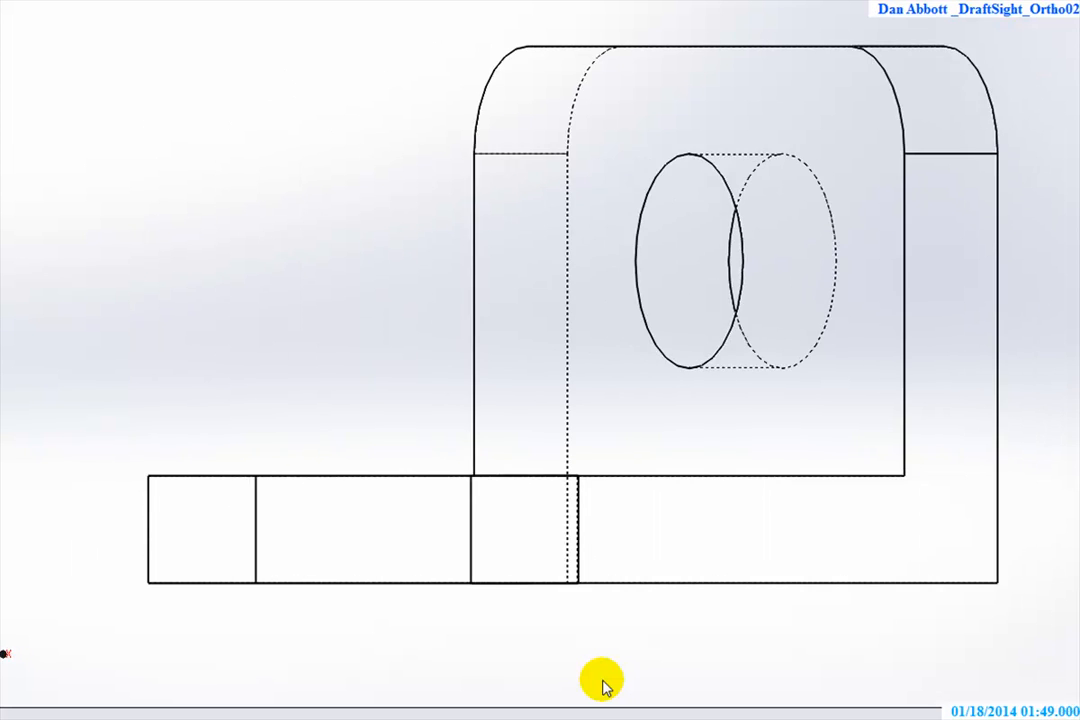
{"action": "key", "text": "Right"}
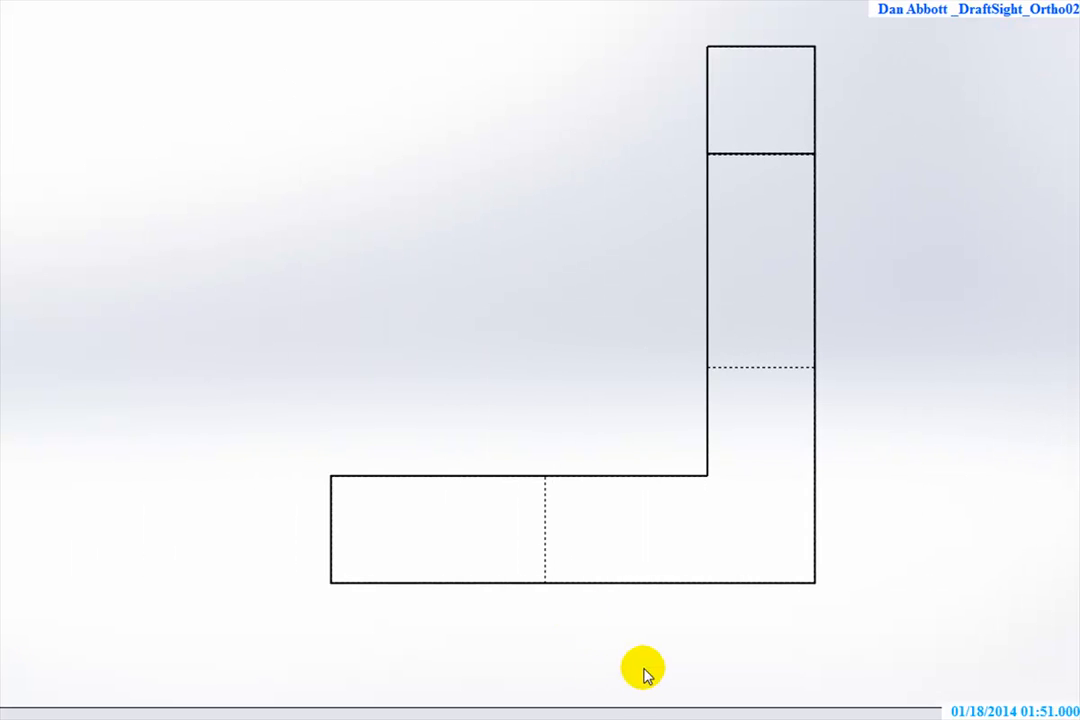
Examine the bracket's hidden edges at an angle, and return to the Right view to inspect the L-shaped profile
{"action": "key", "text": "ctrl+7"}
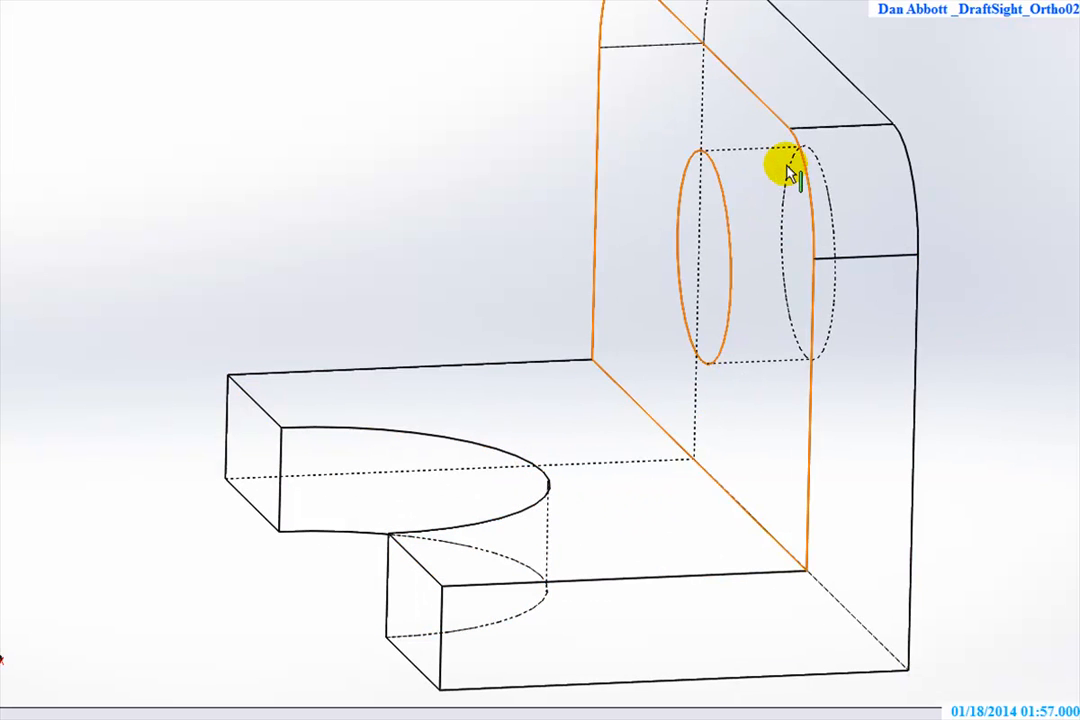
{"action": "left_click", "coordinate": [546, 0]}
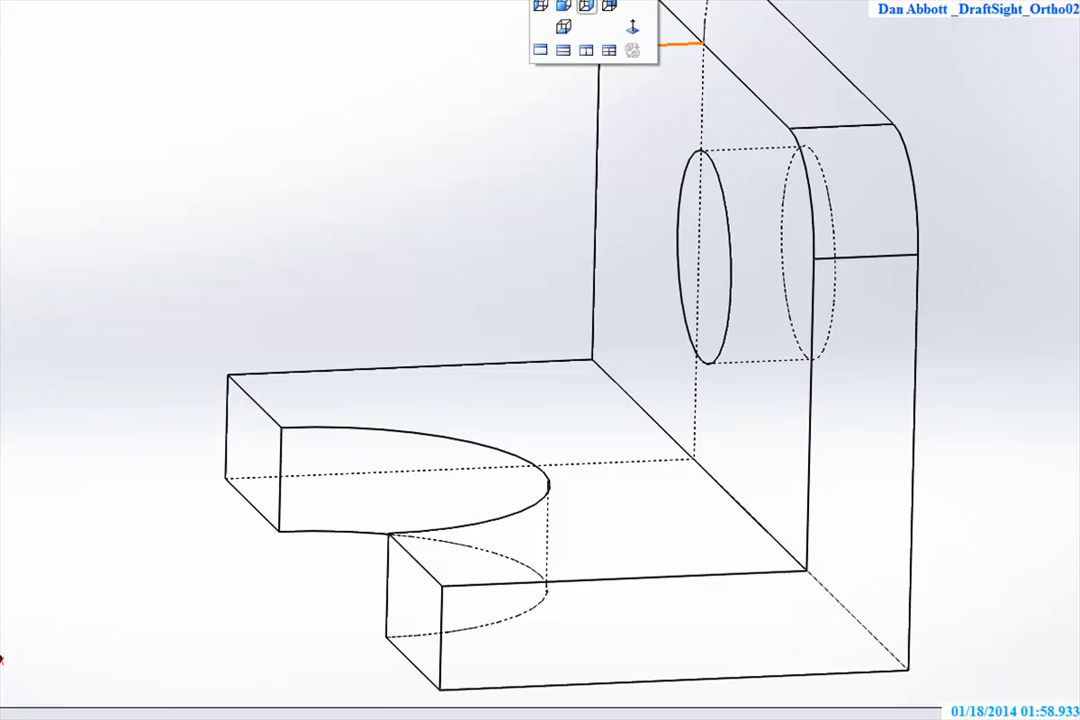
{"action": "left_click", "coordinate": [589, 3]}
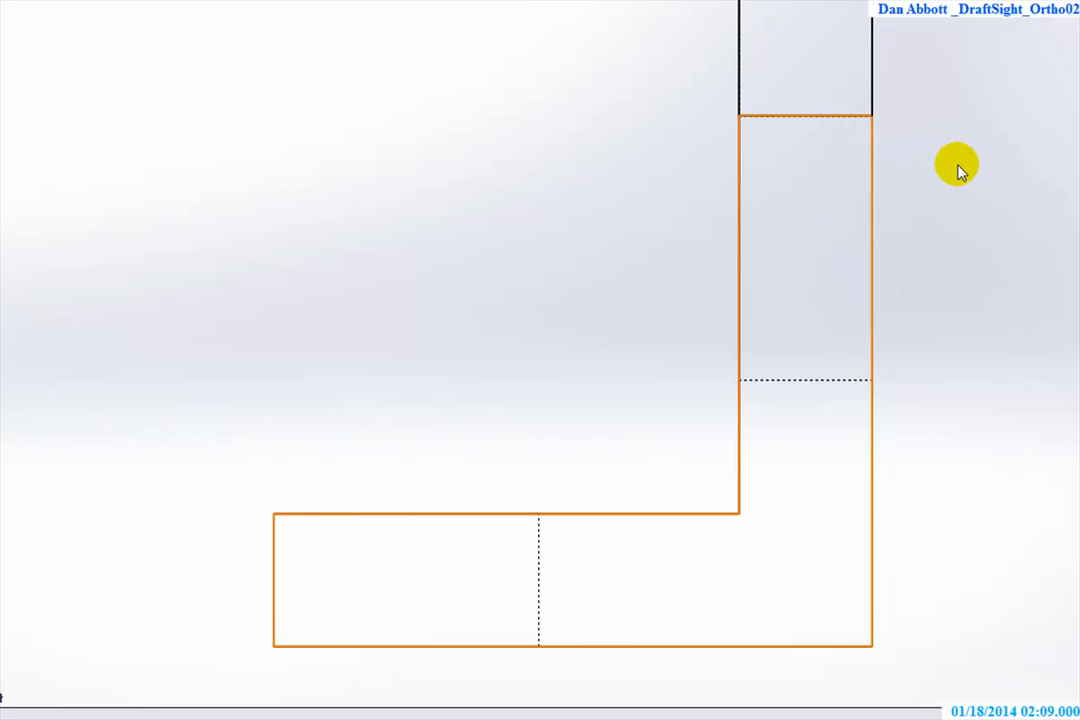
{"action": "scroll", "coordinate": [958, 188], "scroll_direction": "down", "scroll_amount": 3}
{"action": "scroll", "coordinate": [958, 190], "scroll_direction": "up", "scroll_amount": 3}
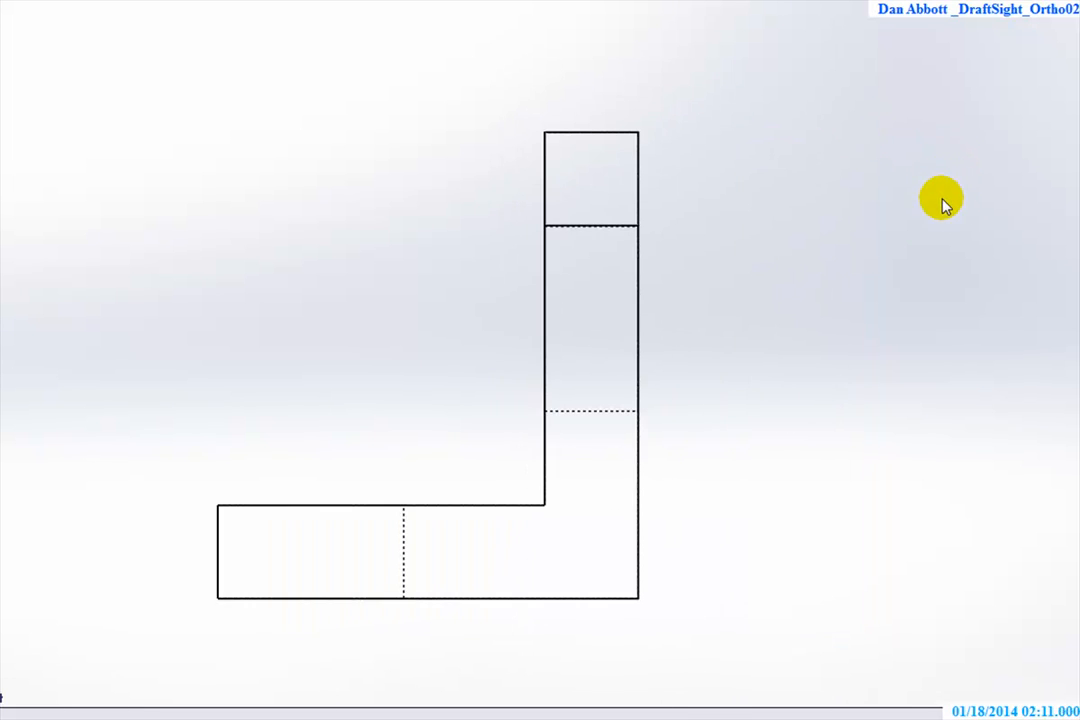
Switch to CAD_01.pdf in Adobe Acrobat to read the dimensioned three-view drawing, and return to DraftSight
{"action": "key", "text": "alt+Tab"}
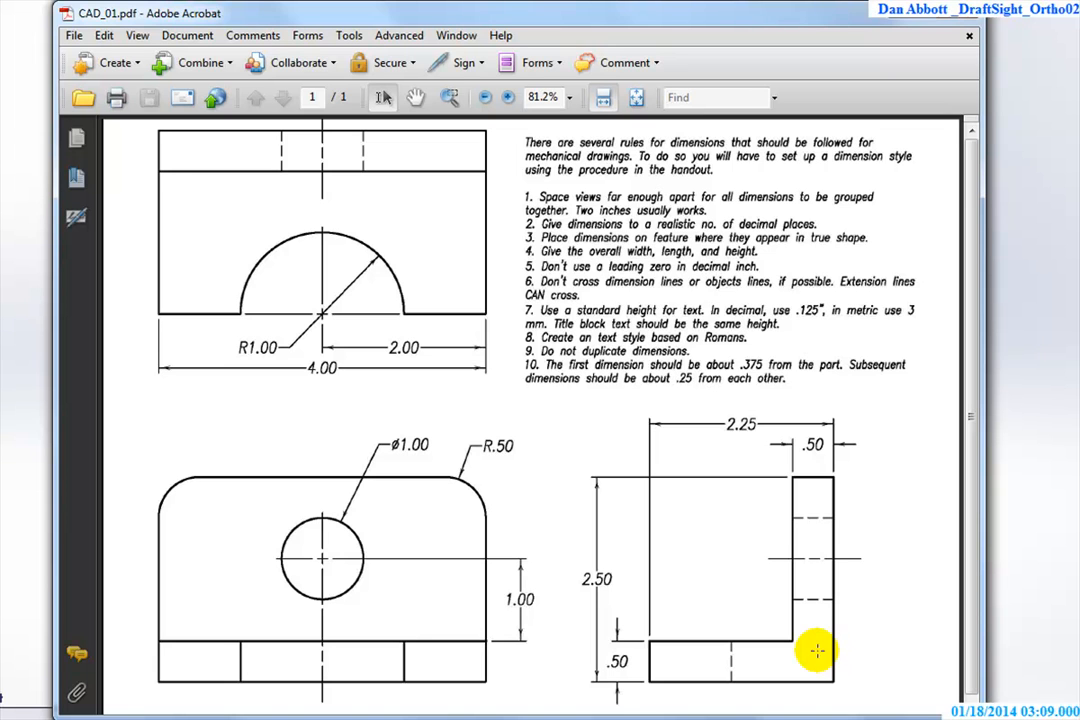
{"action": "key", "text": "alt+Tab"}
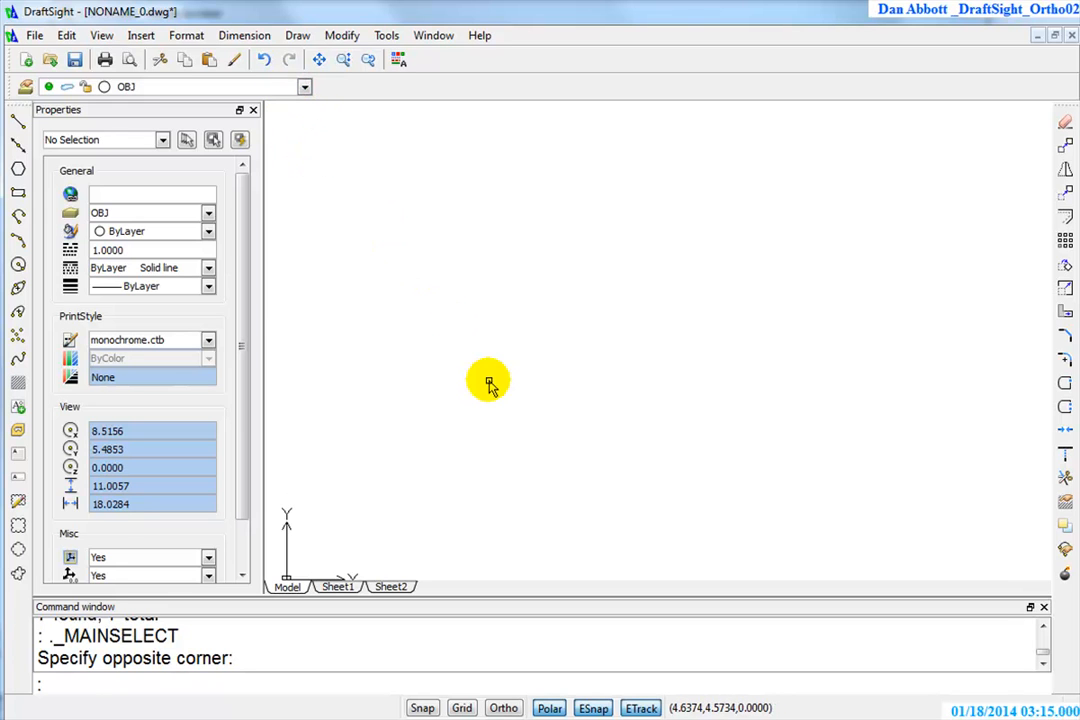
{"action": "type", "text": "rec"}
{"action": "key", "text": "Return"}
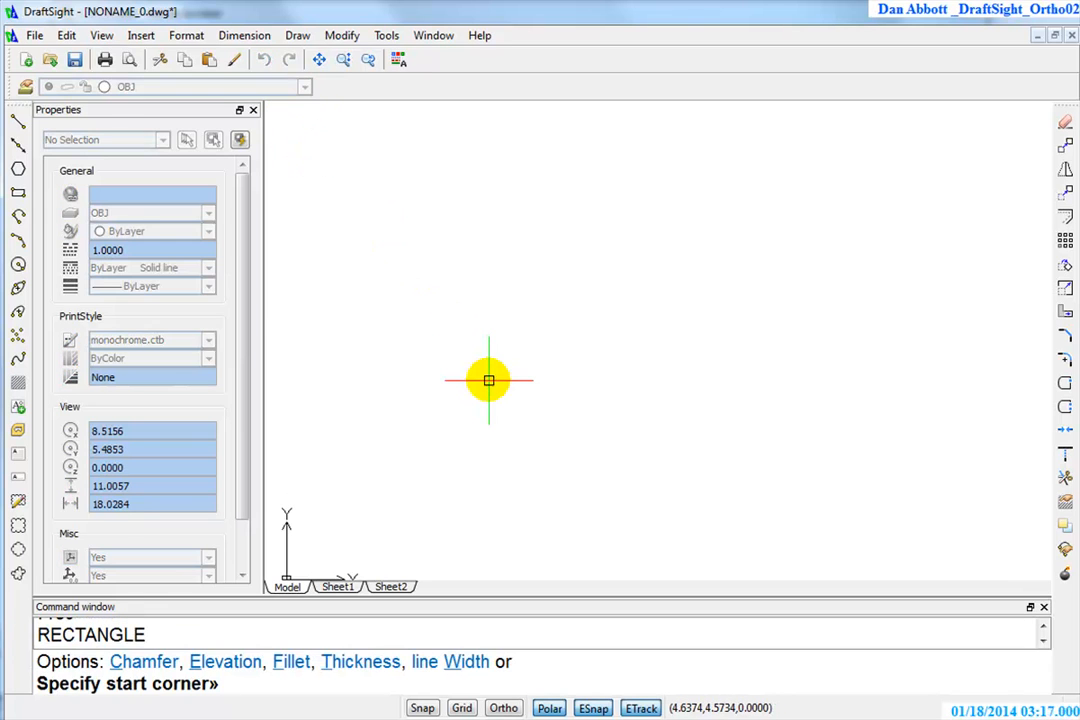
{"action": "key", "text": "Escape"}
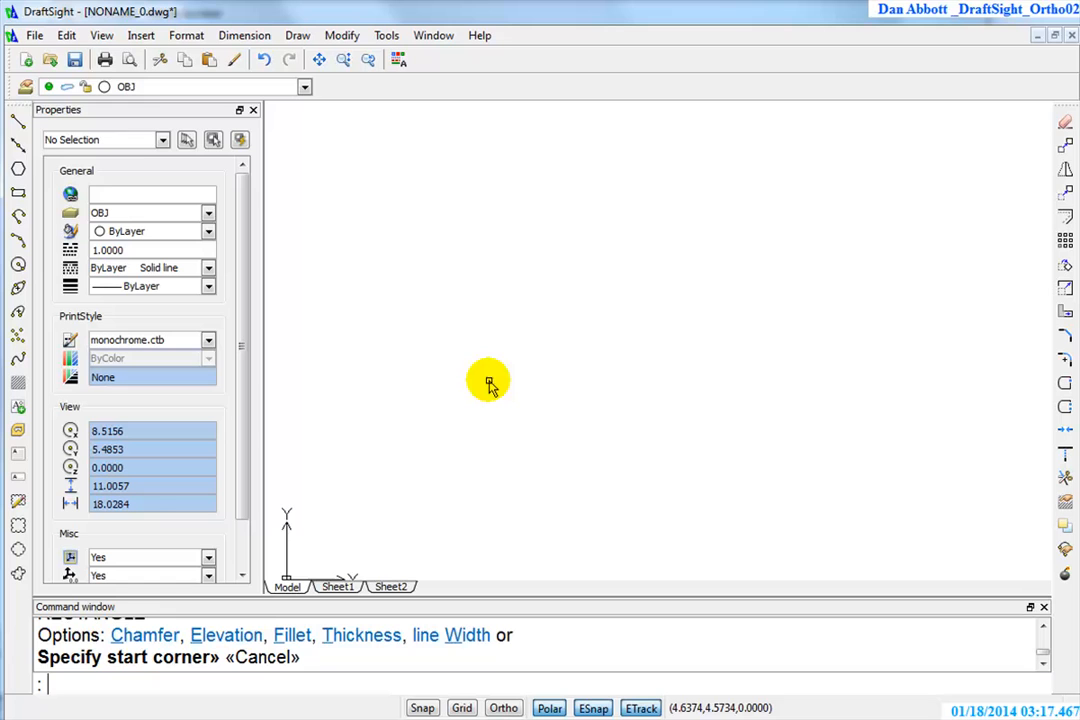
Start a rectangle on the OBJ layer with its first corner at coordinates 2.25,2.25
{"action": "left_click", "coordinate": [18, 192]}
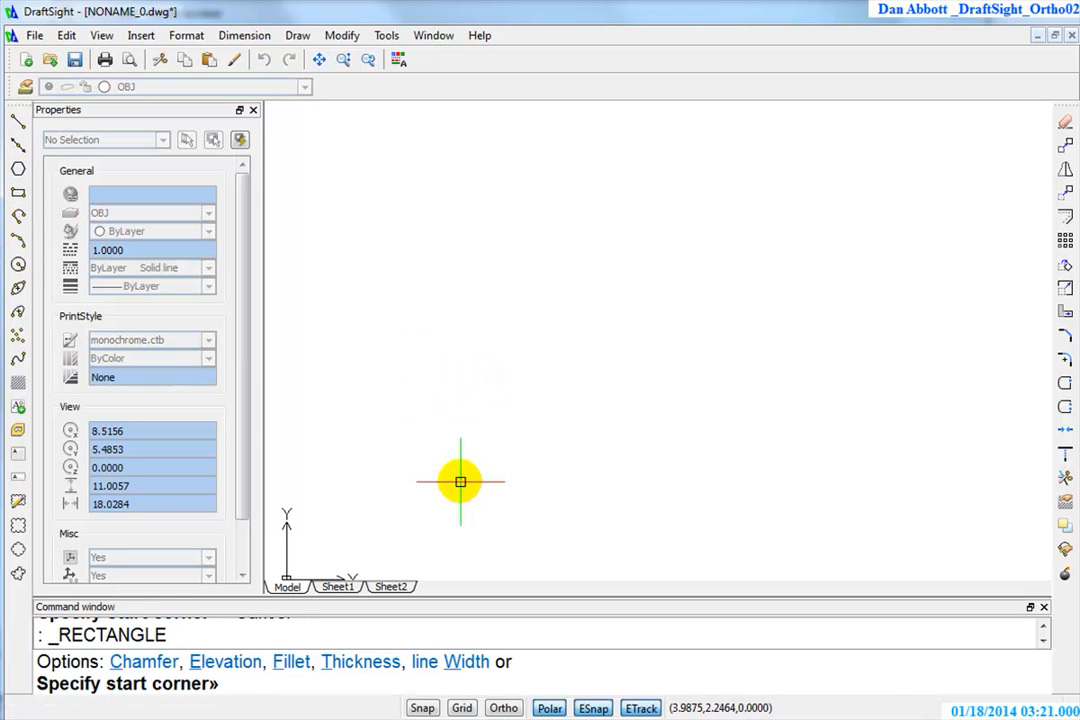
{"action": "middle_click_drag", "start_coordinate": [428, 502], "coordinate": [440, 427]}
{"action": "middle_click_drag", "start_coordinate": [367, 482], "coordinate": [440, 490]}
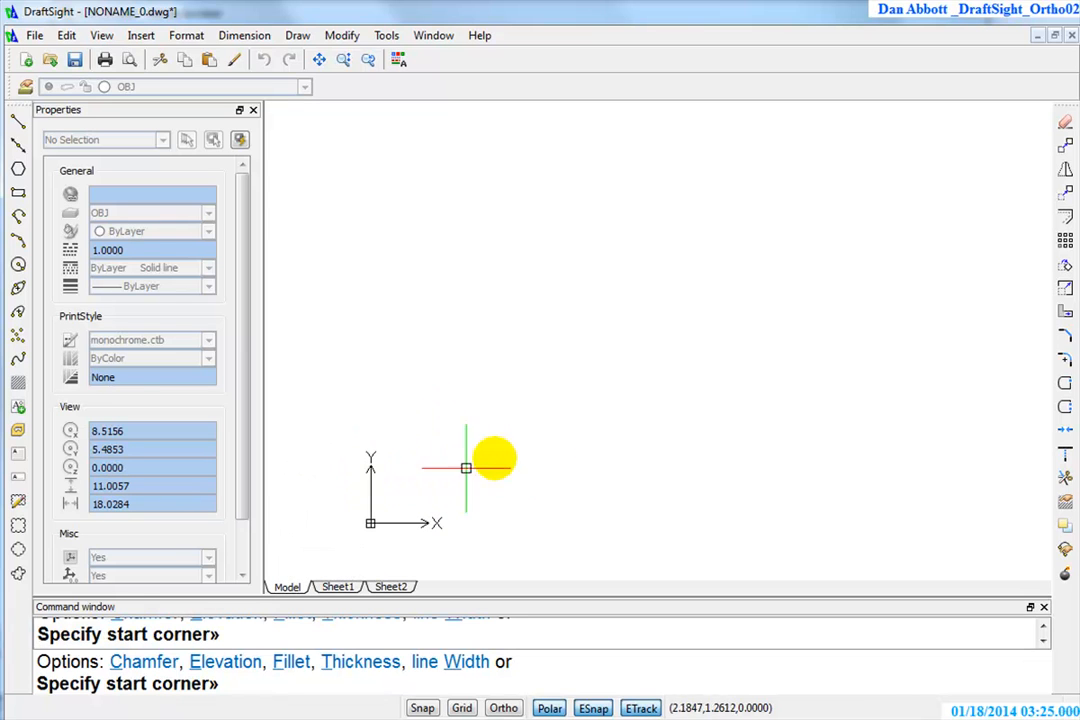
{"action": "mouse_move", "coordinate": [514, 380]}
{"action": "middle_mouse_down"}
{"action": "mouse_move", "coordinate": [485, 383]}
{"action": "mouse_move", "coordinate": [584, 330]}
{"action": "mouse_move", "coordinate": [494, 380]}
{"action": "middle_mouse_up"}
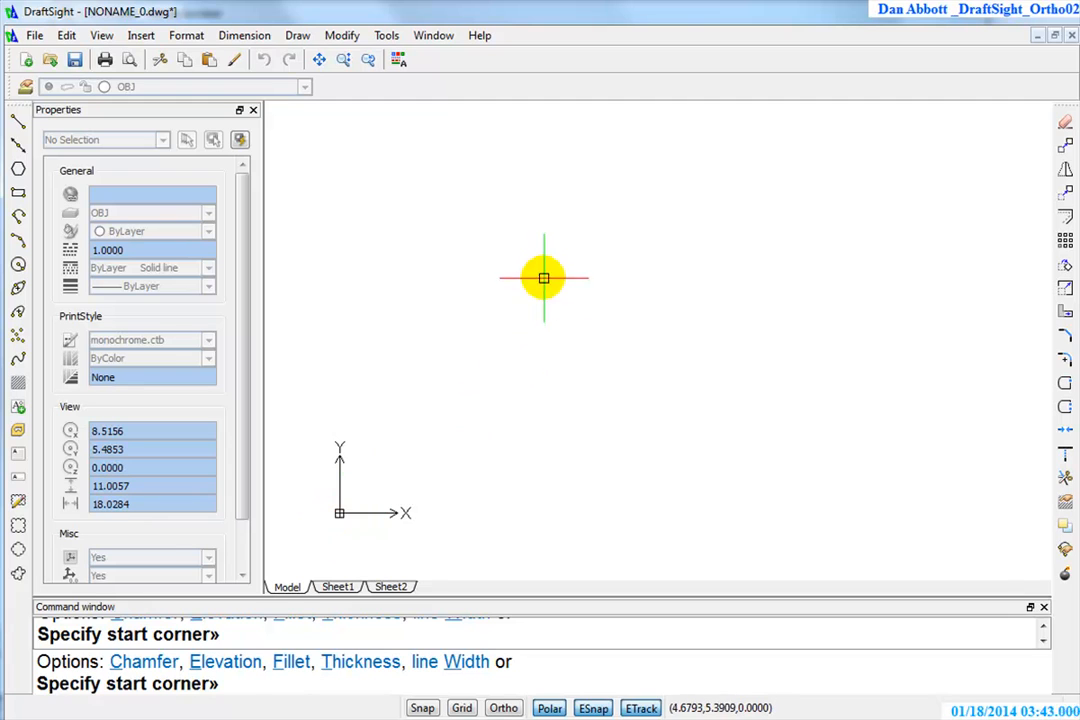
{"action": "key", "text": "F10"}
{"action": "middle_click_drag", "start_coordinate": [587, 249], "coordinate": [579, 365]}
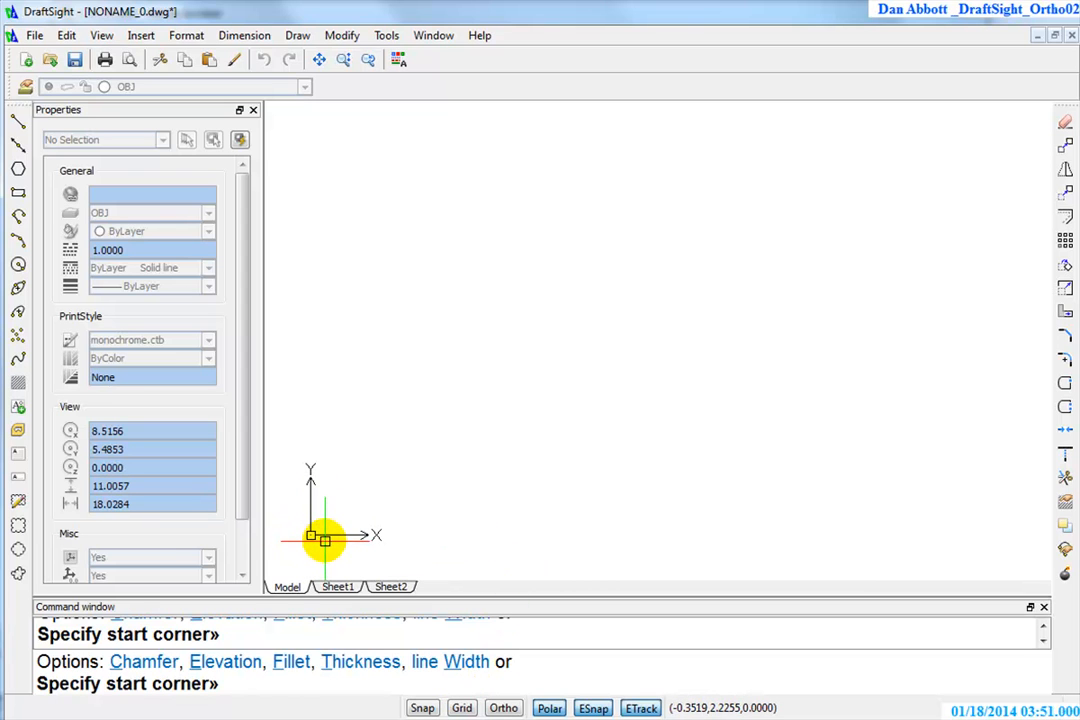
{"action": "middle_click_drag", "start_coordinate": [458, 544], "coordinate": [548, 412]}
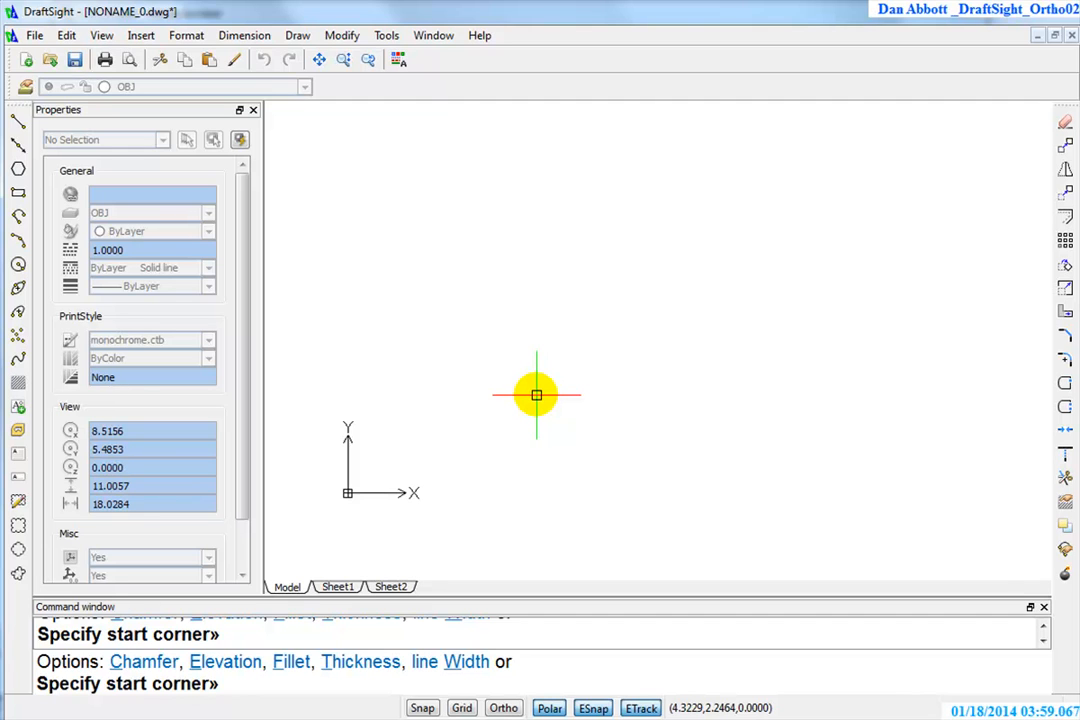
{"action": "type", "text": "2.25"}
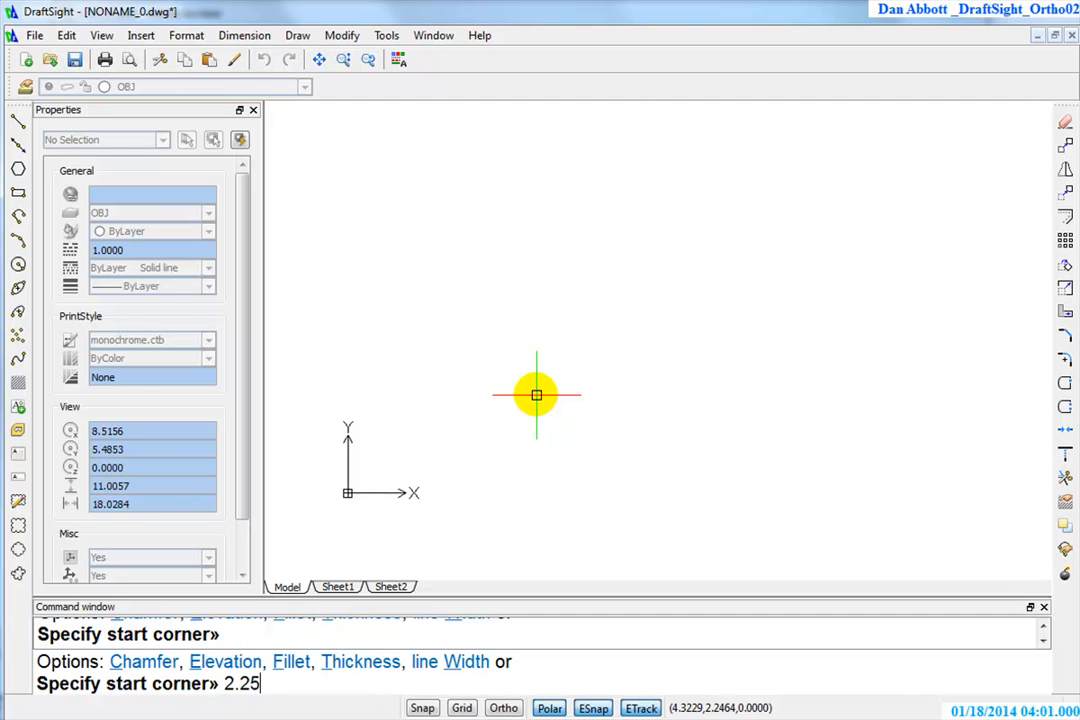
{"action": "type", "text": ",2.25"}
{"action": "key", "text": "Return"}
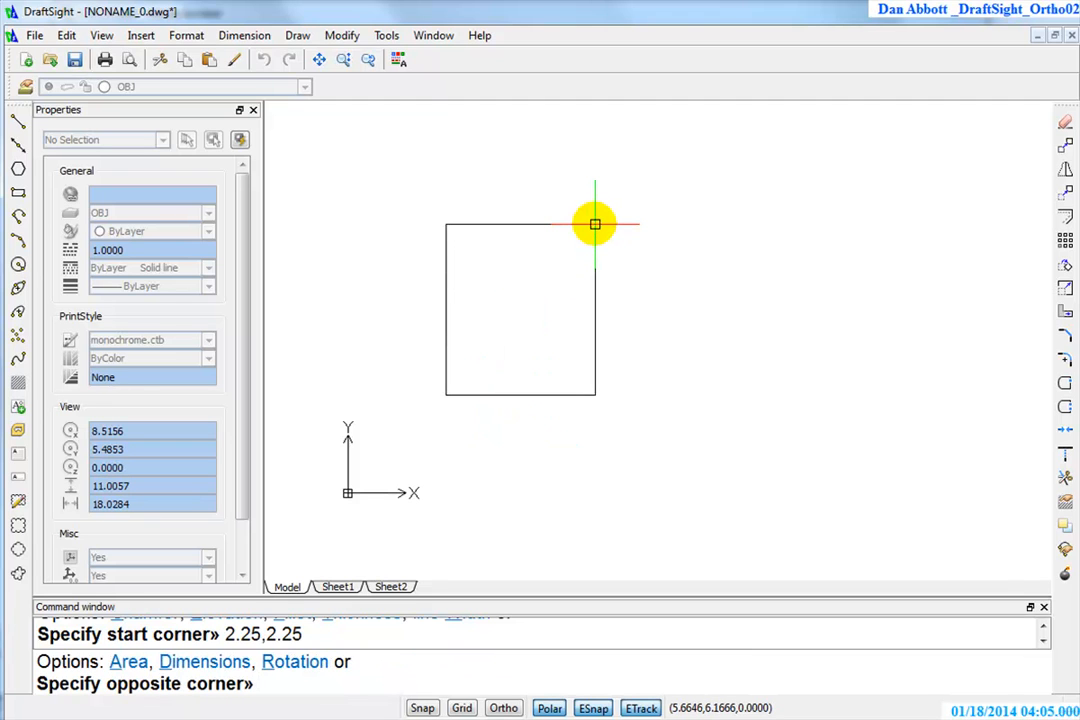
Complete the front-view rectangle with its opposite corner at the relative coordinates @4,2.5
{"action": "key", "text": "F8"}
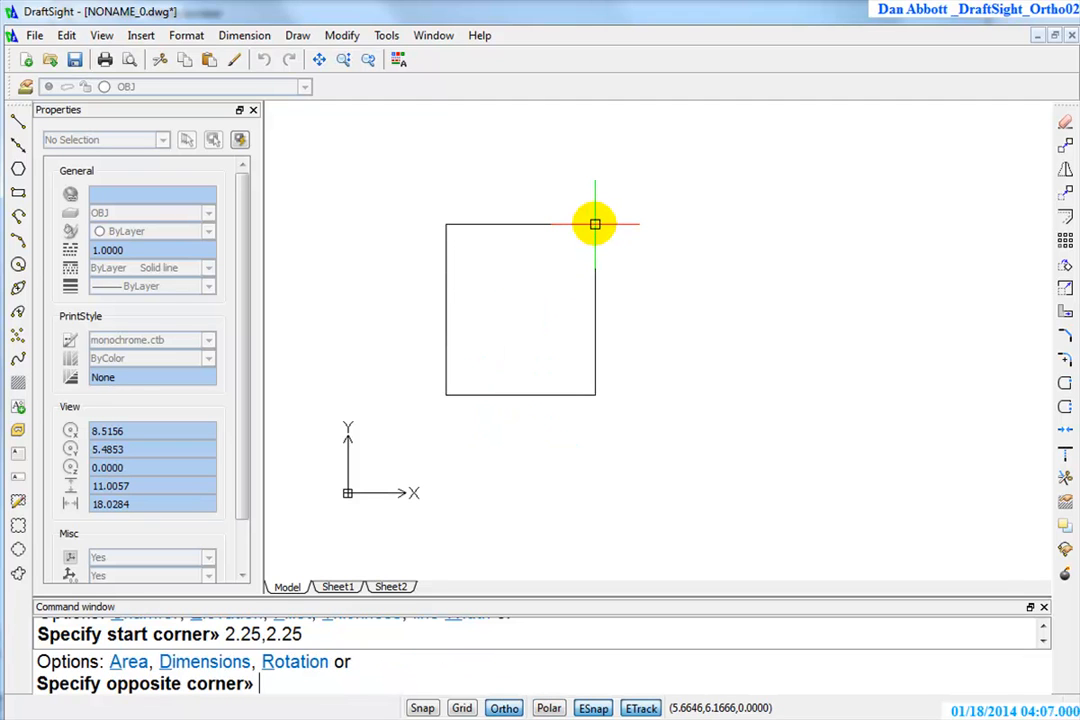
{"action": "type", "text": "@"}
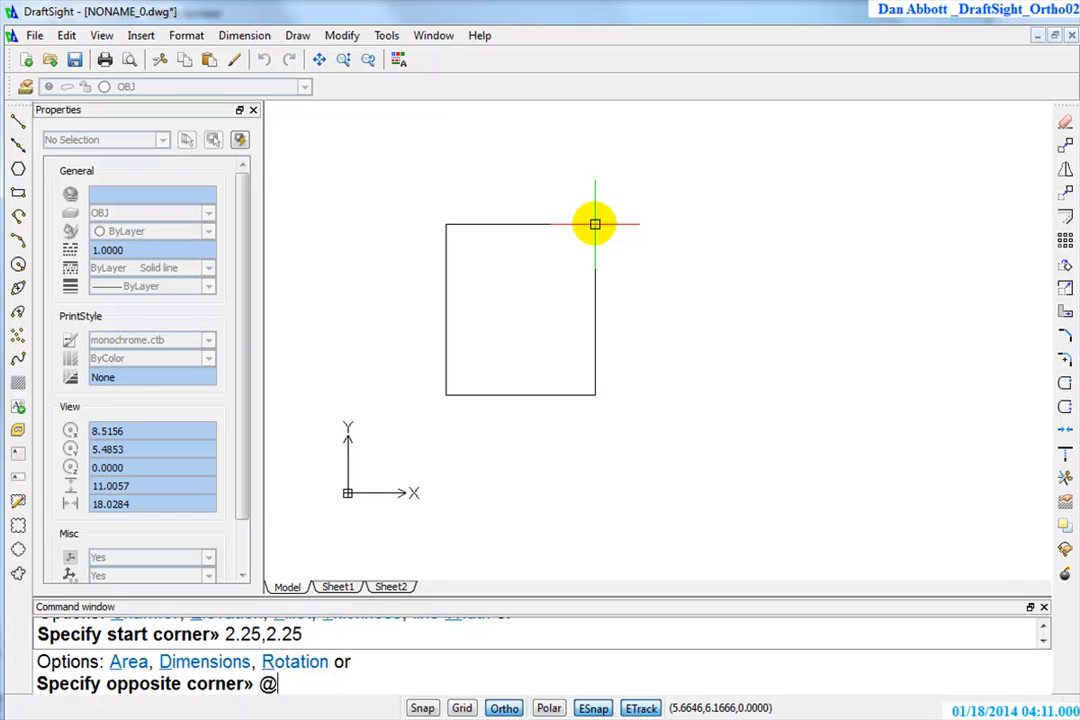
{"action": "key", "text": "F8"}
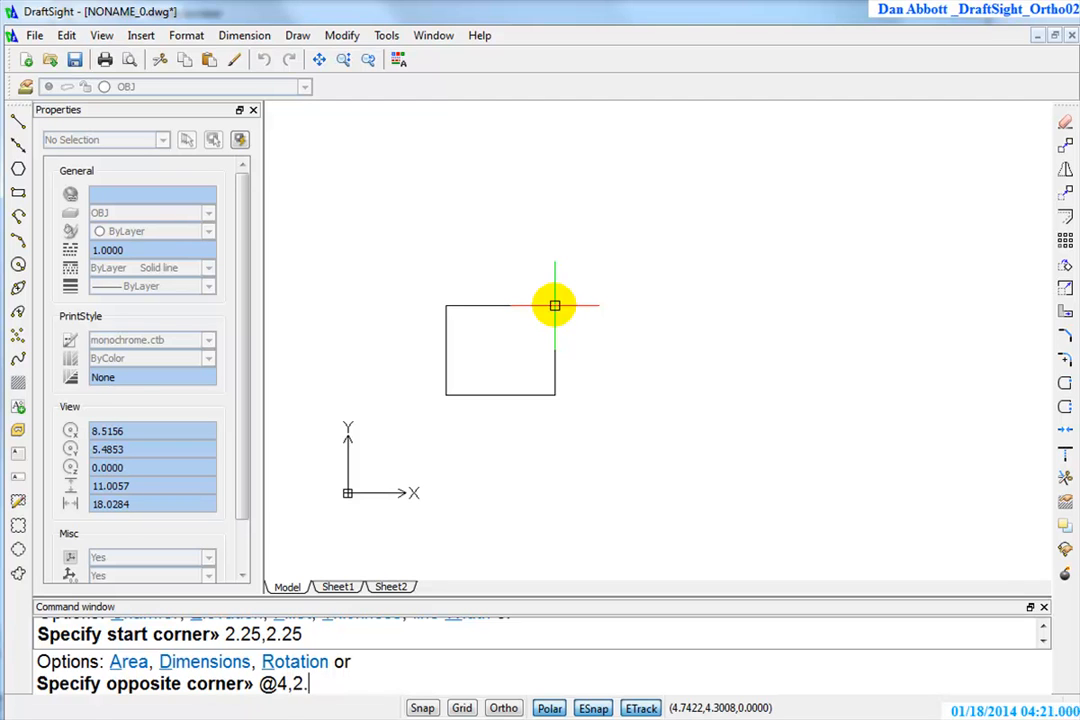
{"action": "key", "text": "Return"}
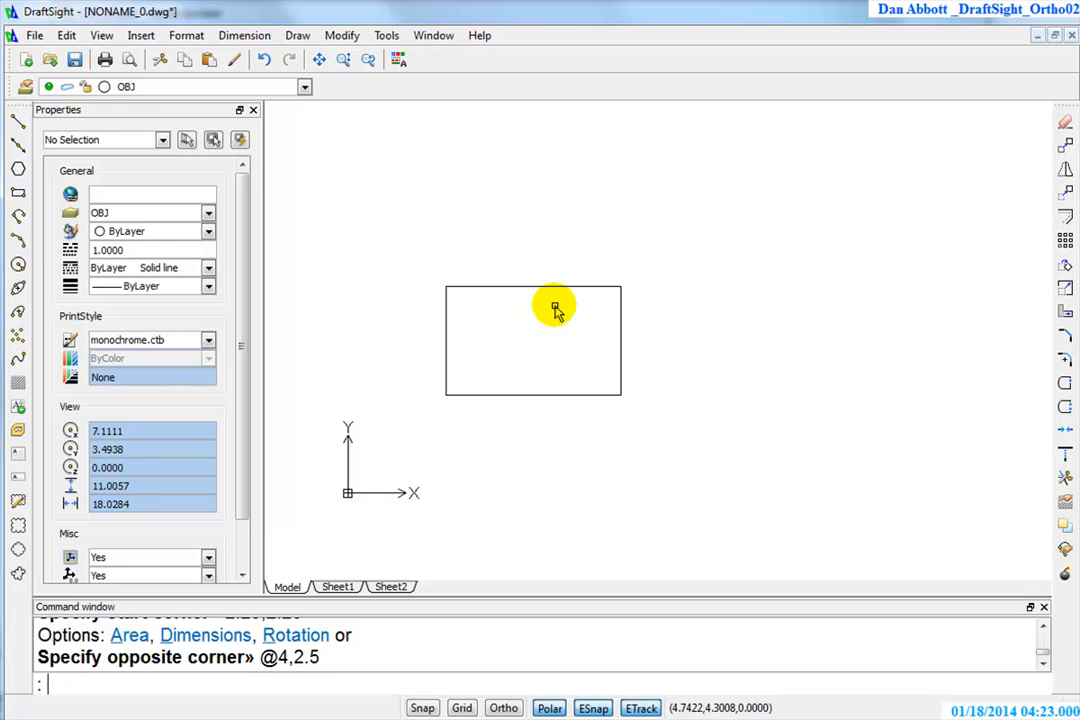
{"action": "scroll", "coordinate": [658, 300], "scroll_direction": "up", "scroll_amount": 1}
{"action": "middle_click_drag", "start_coordinate": [558, 354], "coordinate": [585, 421]}
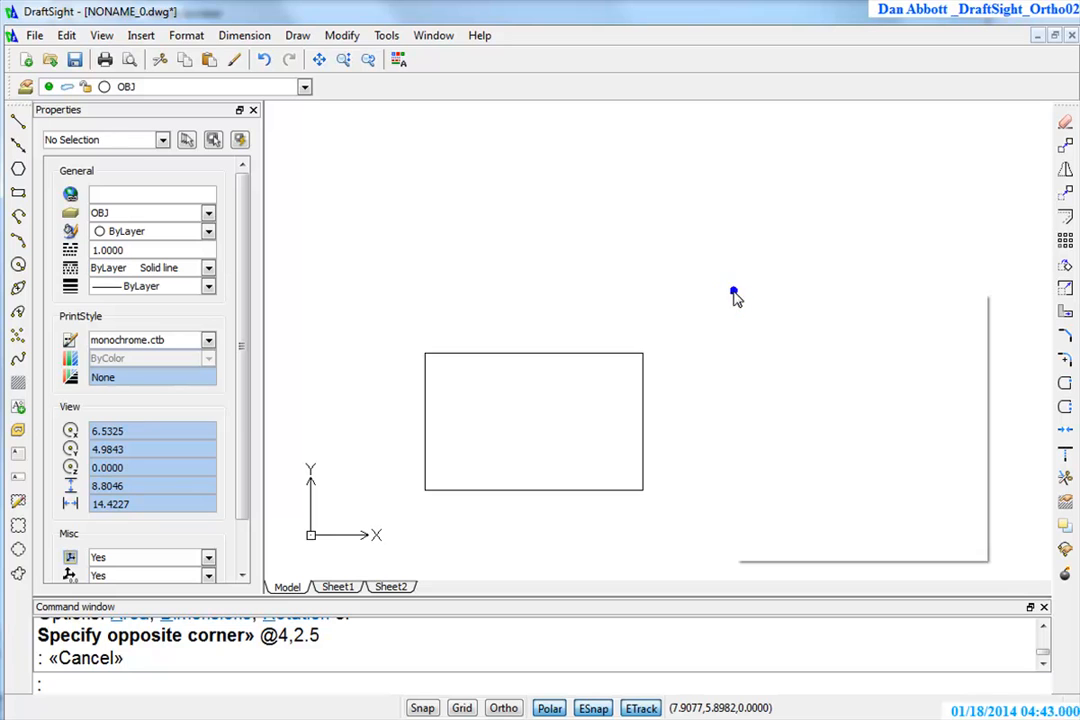
{"action": "right_click", "coordinate": [733, 292]}
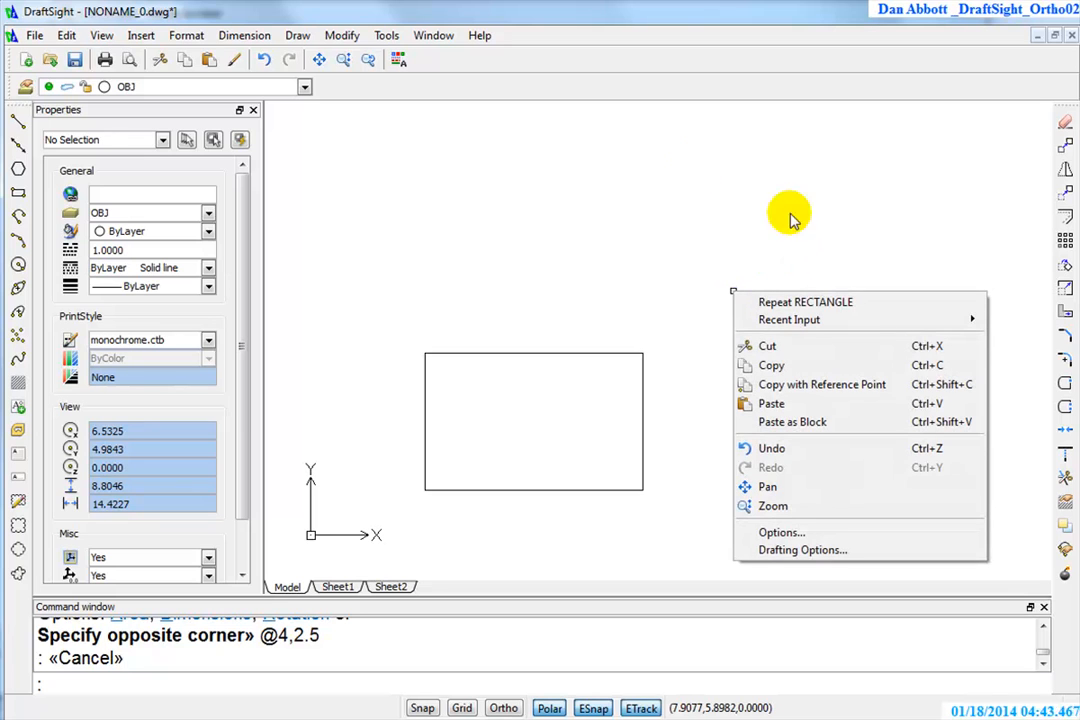
{"action": "left_click", "coordinate": [779, 558]}
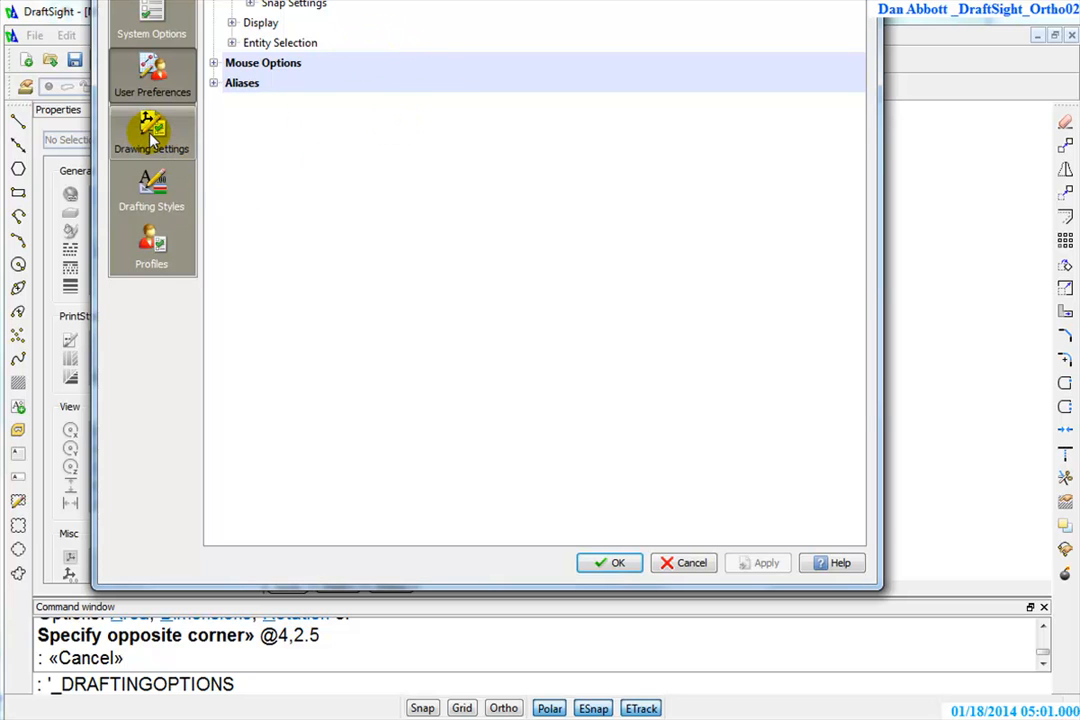
{"action": "left_click", "coordinate": [152, 188]}
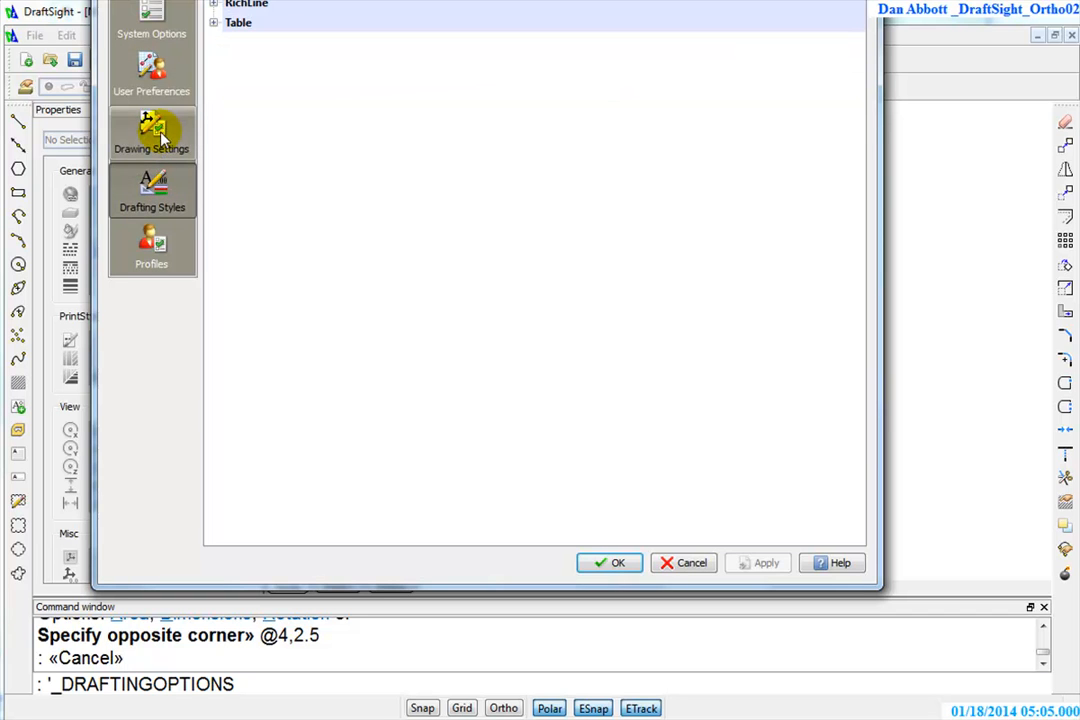
{"action": "left_click", "coordinate": [158, 137]}
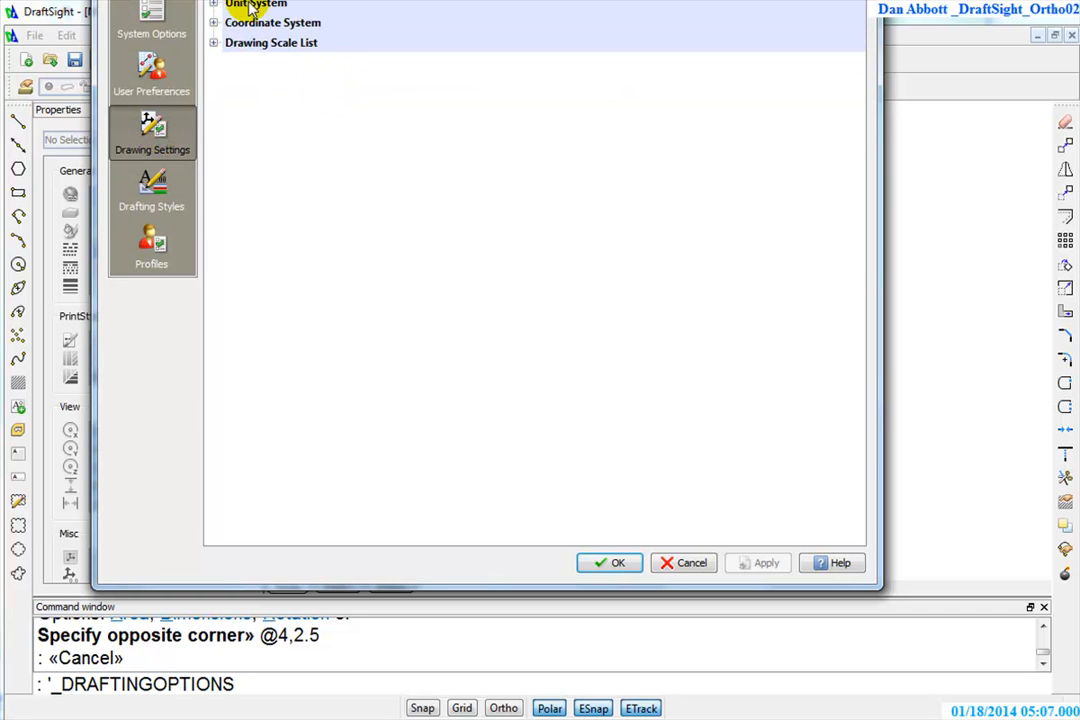
{"action": "scroll", "coordinate": [252, 8], "scroll_direction": "up", "scroll_amount": 3}
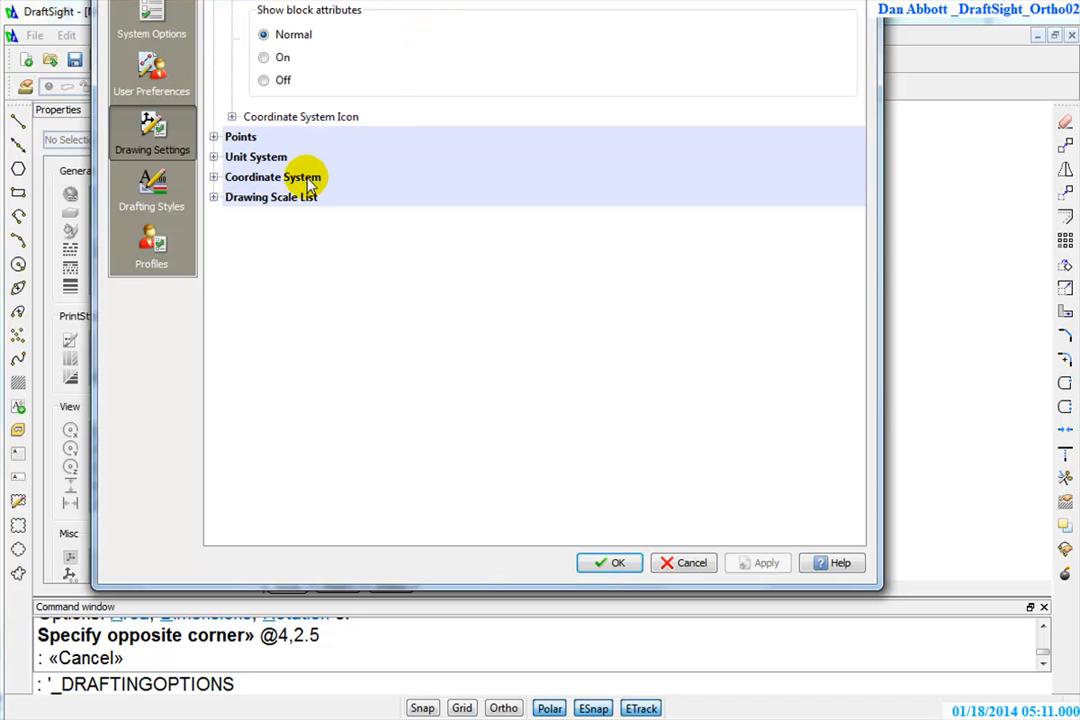
{"action": "key", "text": "Escape"}
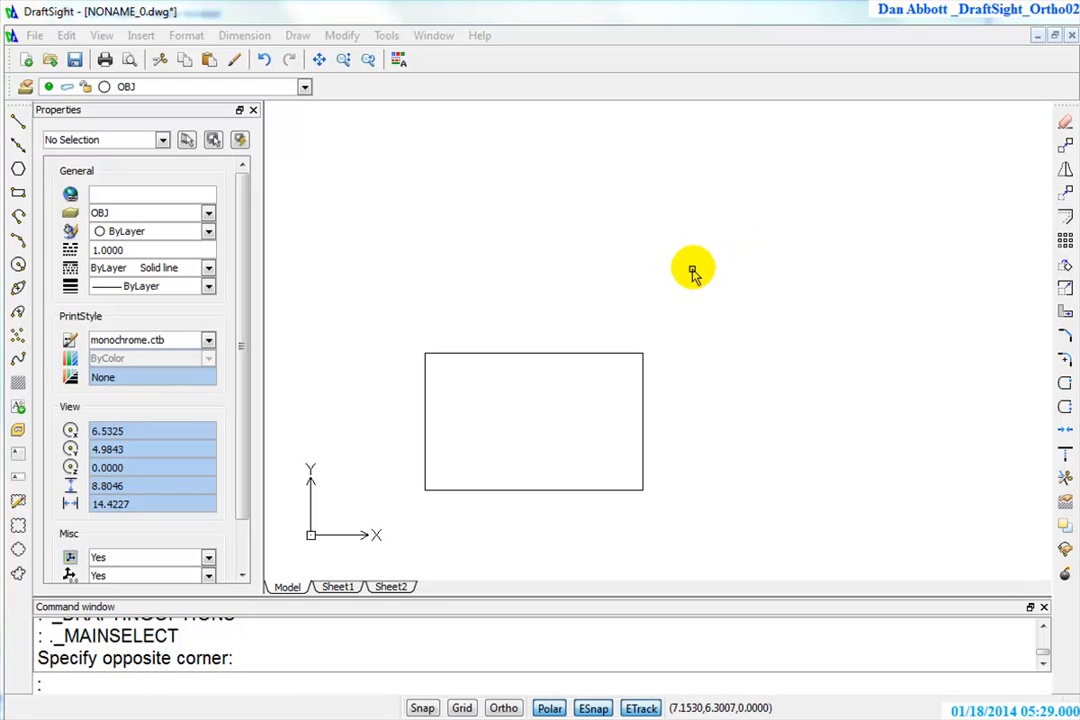
Enable the display of line weight in the graphics area in the Drafting Styles line font options
{"action": "right_click", "coordinate": [722, 250]}
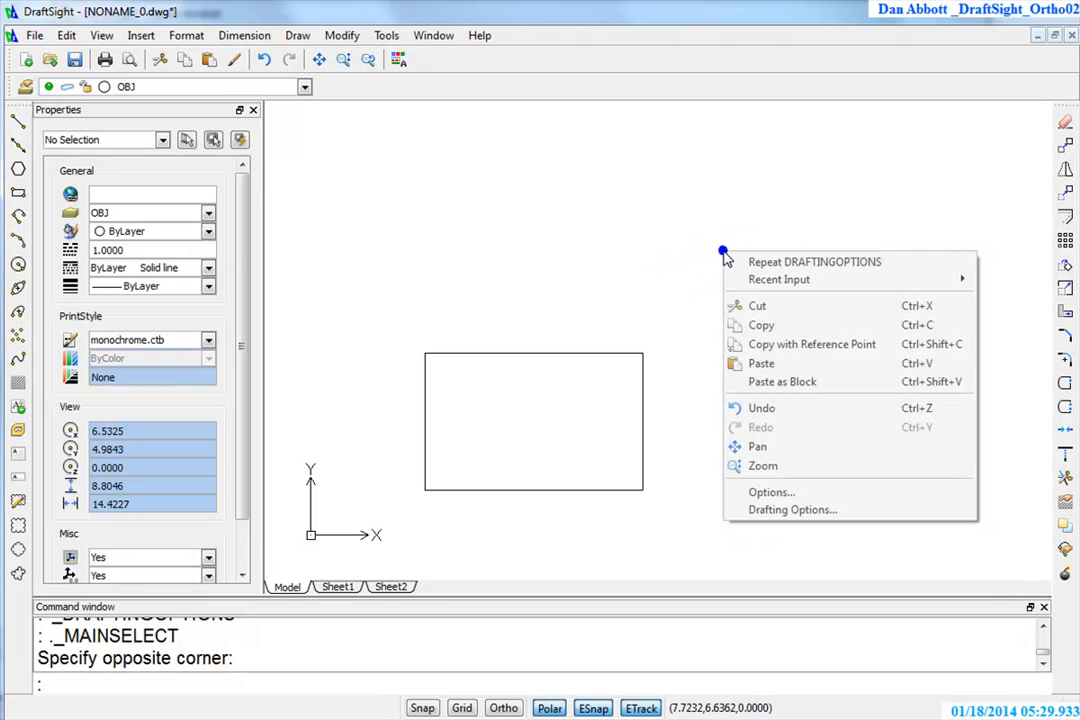
{"action": "left_click", "coordinate": [778, 495]}
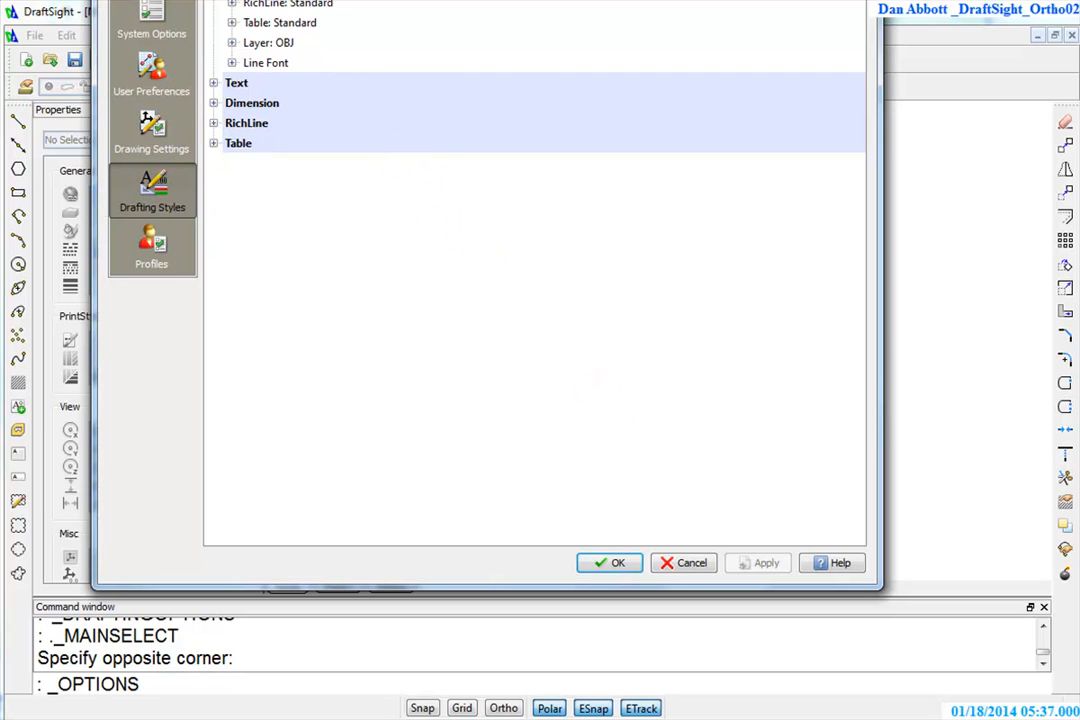
{"action": "left_click", "coordinate": [231, 62]}
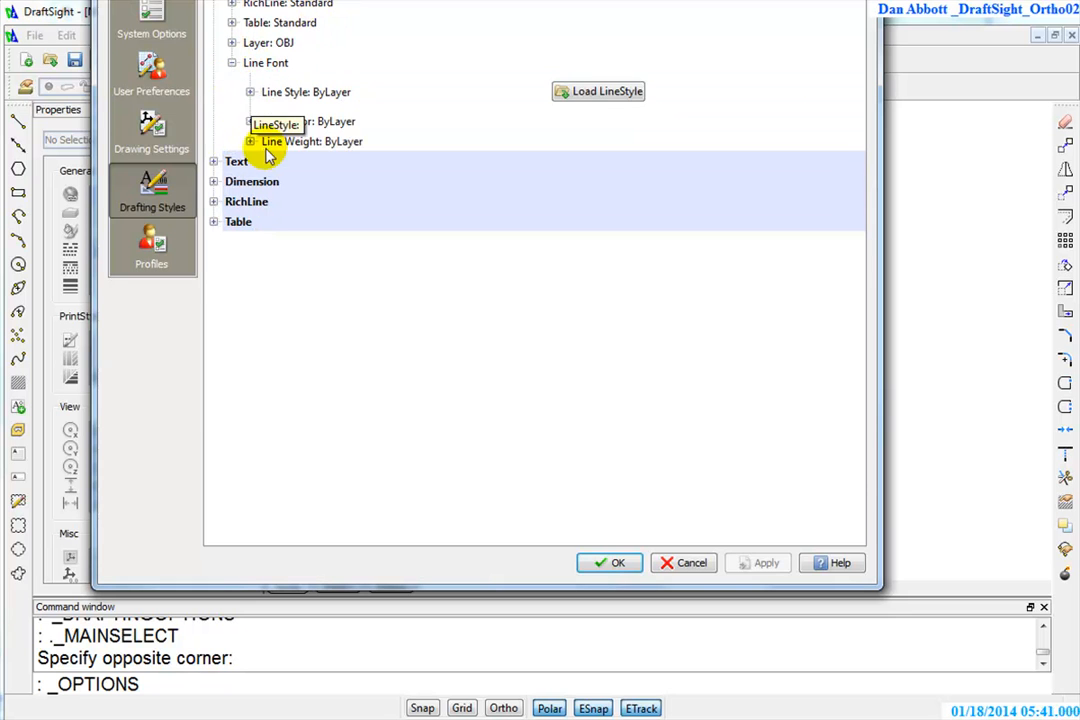
{"action": "left_click", "coordinate": [250, 141]}
{"action": "left_click", "coordinate": [291, 217]}
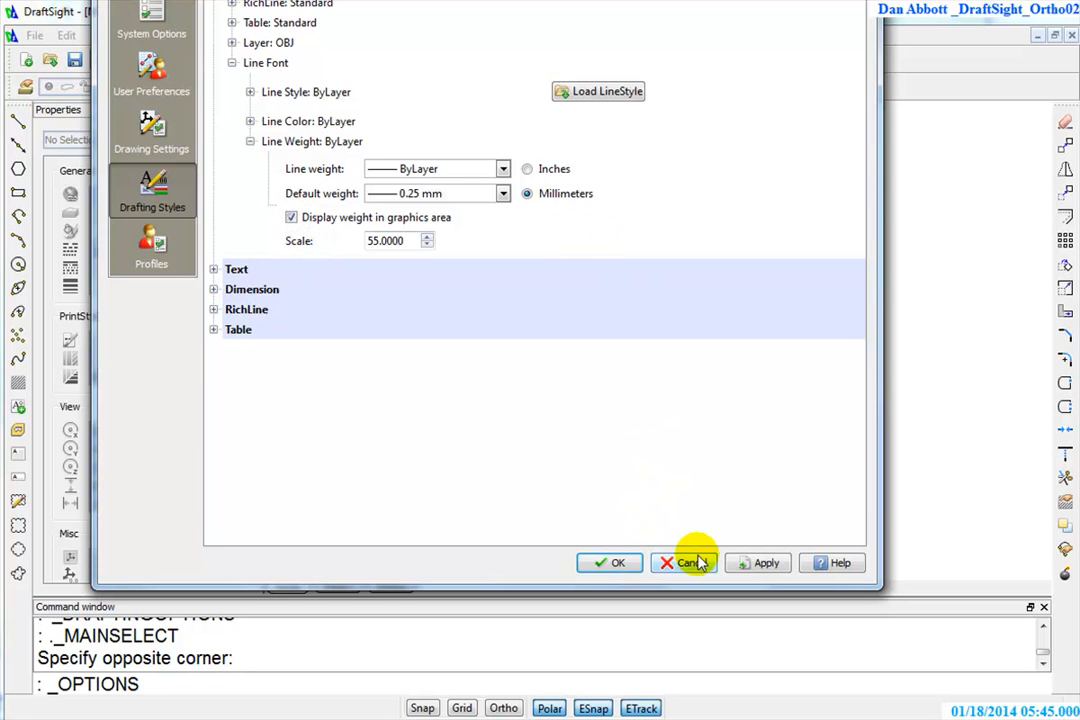
{"action": "left_click", "coordinate": [617, 562]}
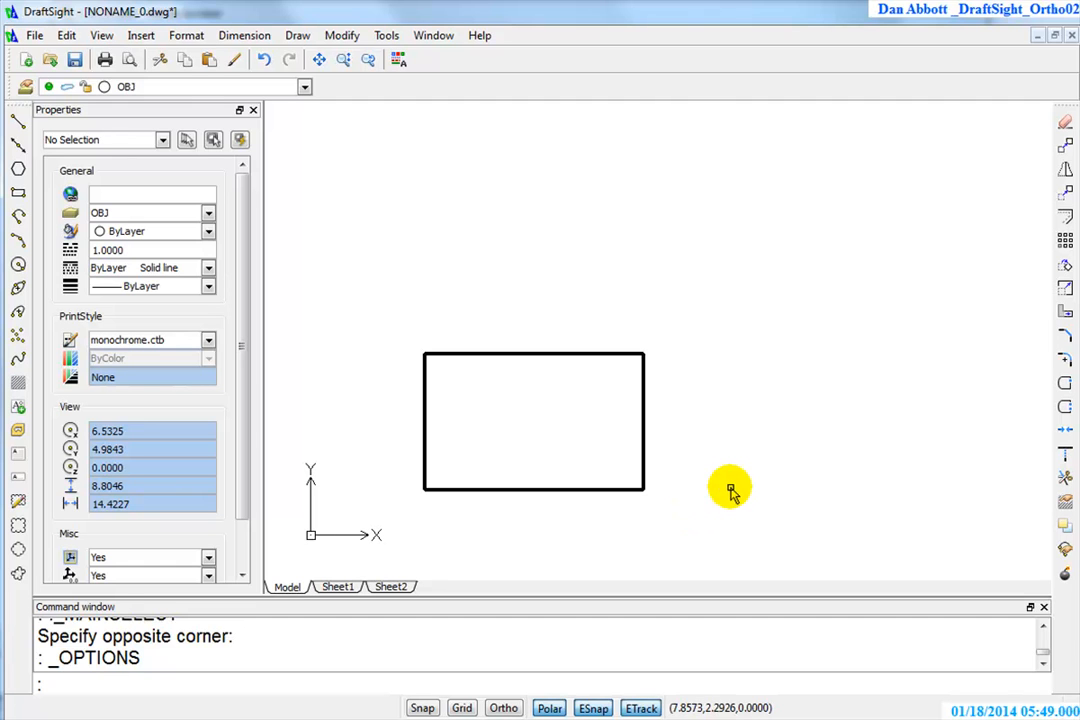
Starting 2 units right of the rectangle's lower-right corner, draw a 2.25 base line and a vertical line up level with the rectangle's top
{"action": "middle_click_drag", "start_coordinate": [770, 441], "coordinate": [723, 421]}
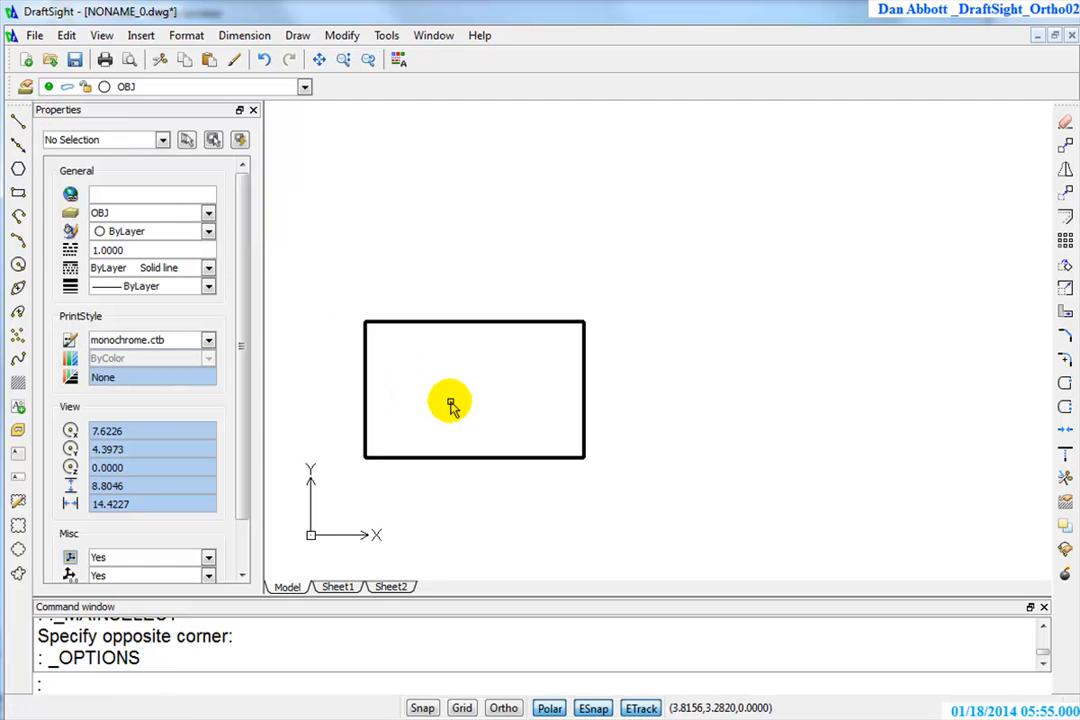
{"action": "key", "text": "Return"}
{"action": "key", "text": "Escape"}
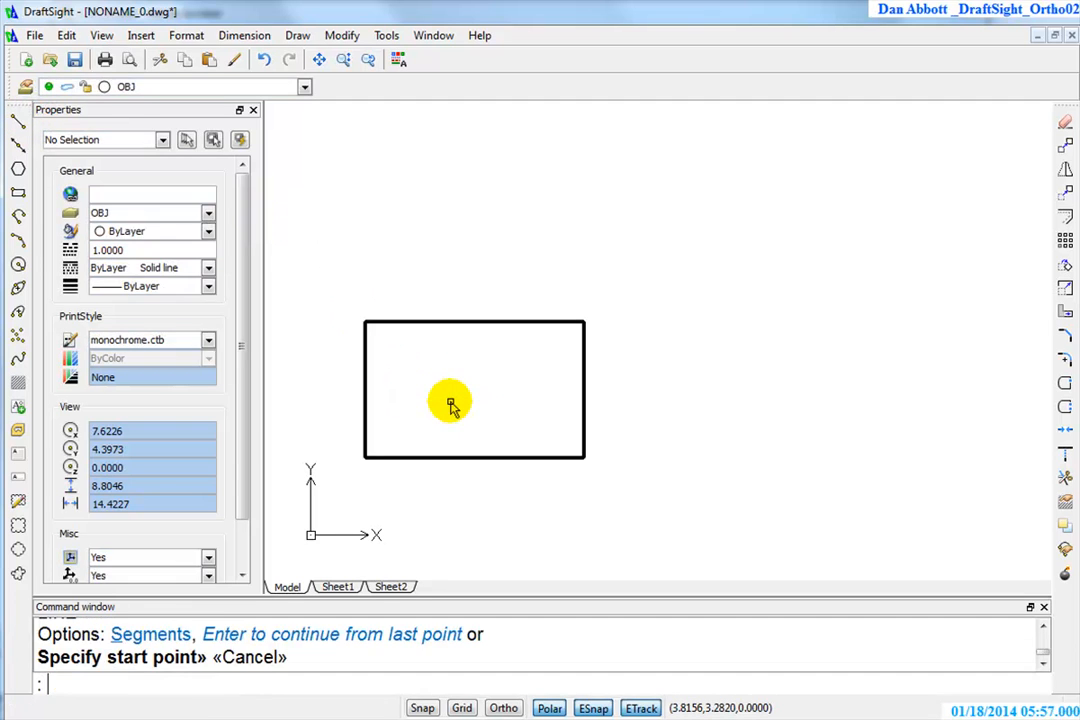
{"action": "left_click", "coordinate": [18, 122]}
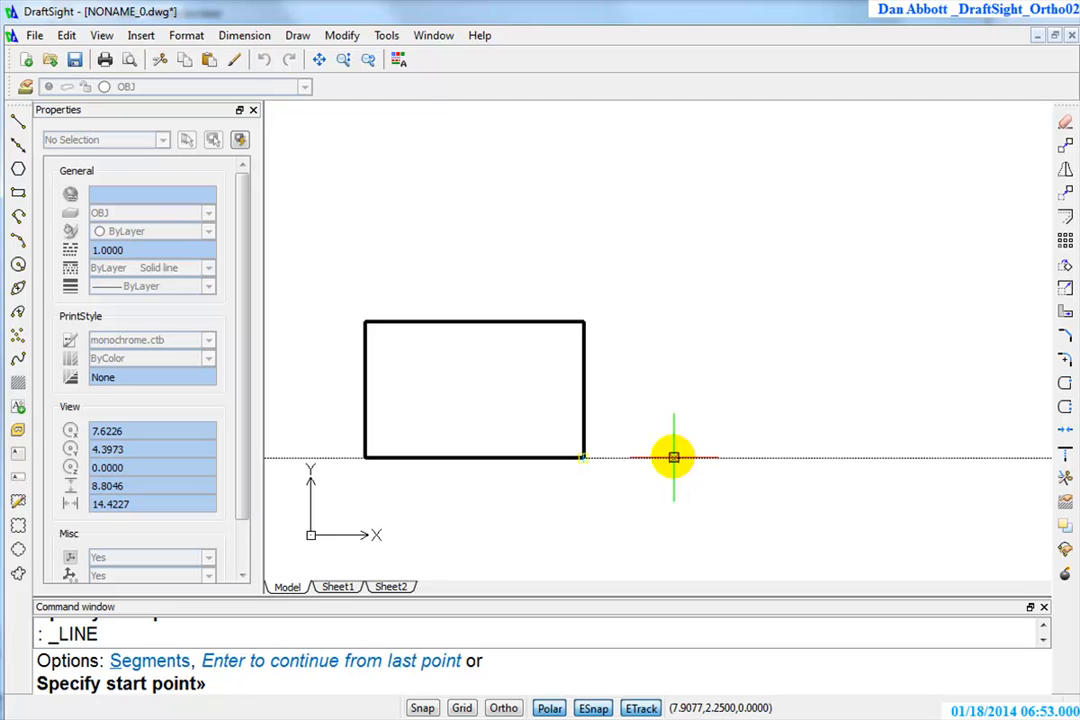
{"action": "key", "text": "Return"}
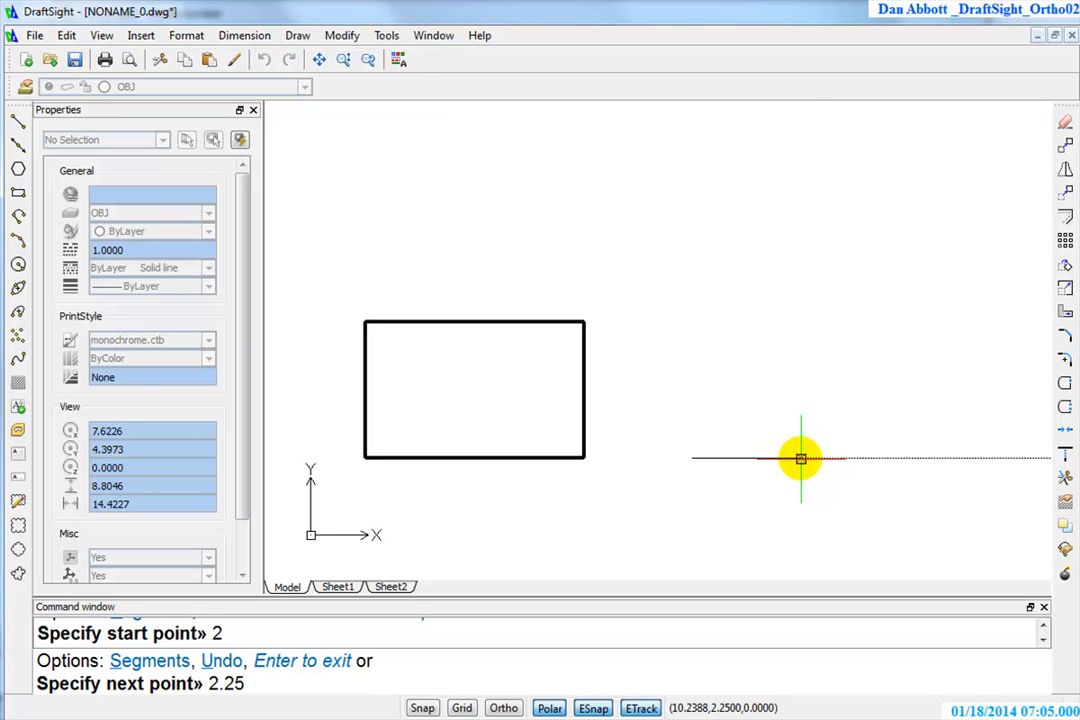
{"action": "key", "text": "Return"}
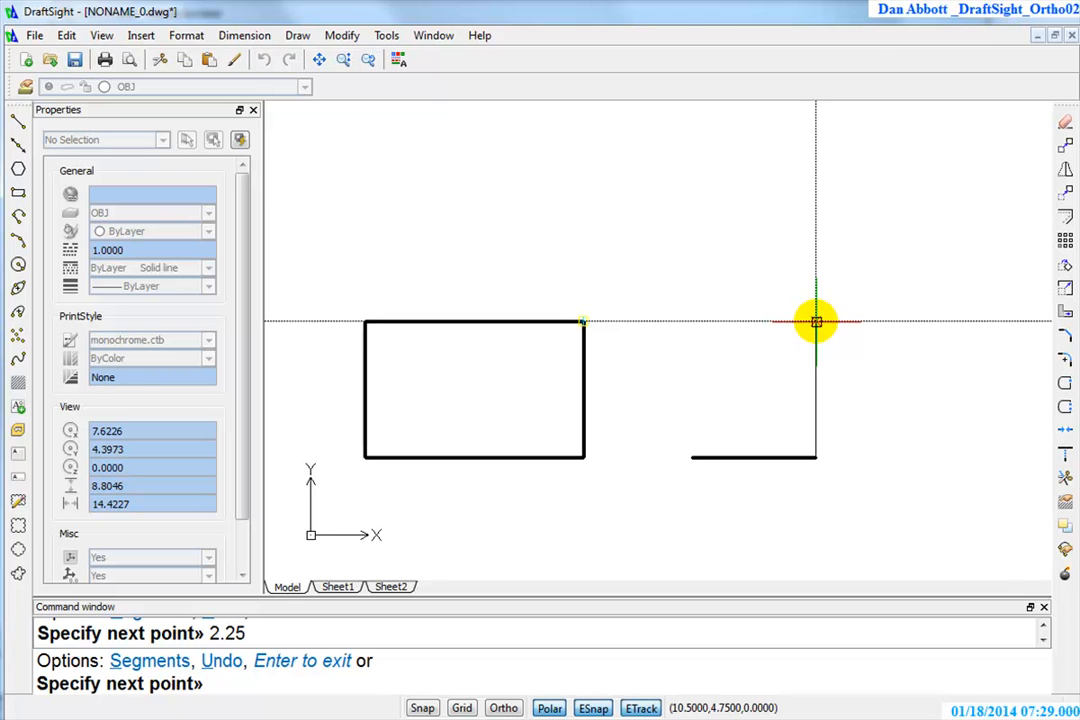
{"action": "key", "text": "Return"}
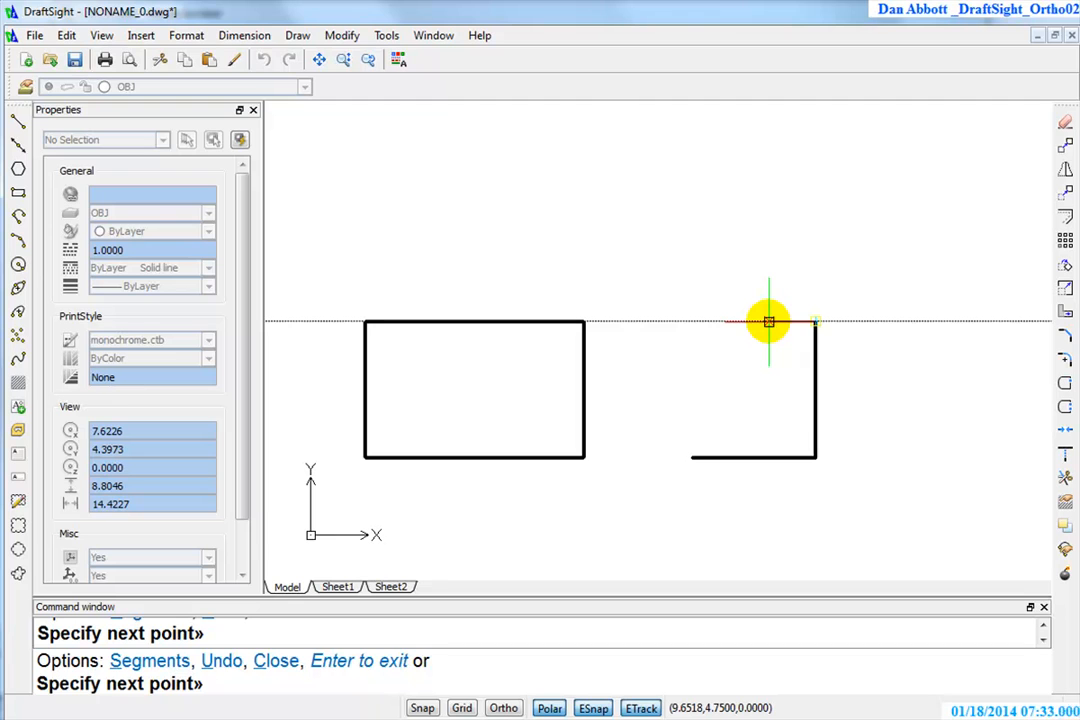
Finish the L-shaped side view with a 0.5 line left, a 2 line down, a line left aligned with the start point, and a closing edge
{"action": "type", "text": ".5"}
{"action": "key", "text": "Return"}
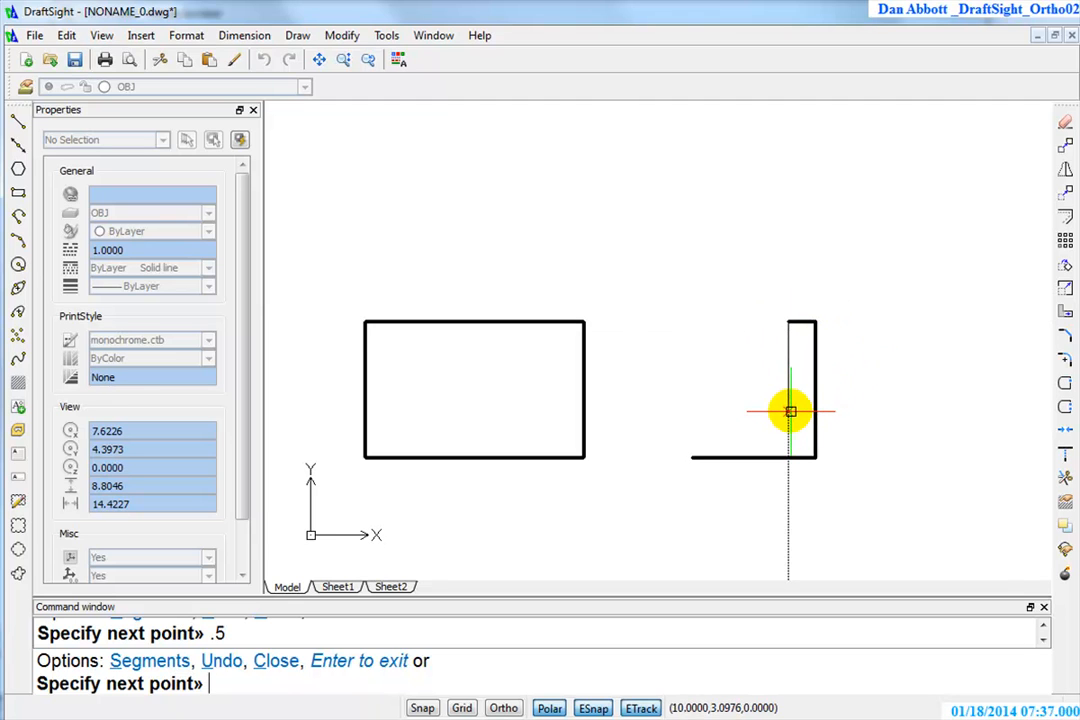
{"action": "type", "text": "2"}
{"action": "key", "text": "Return"}
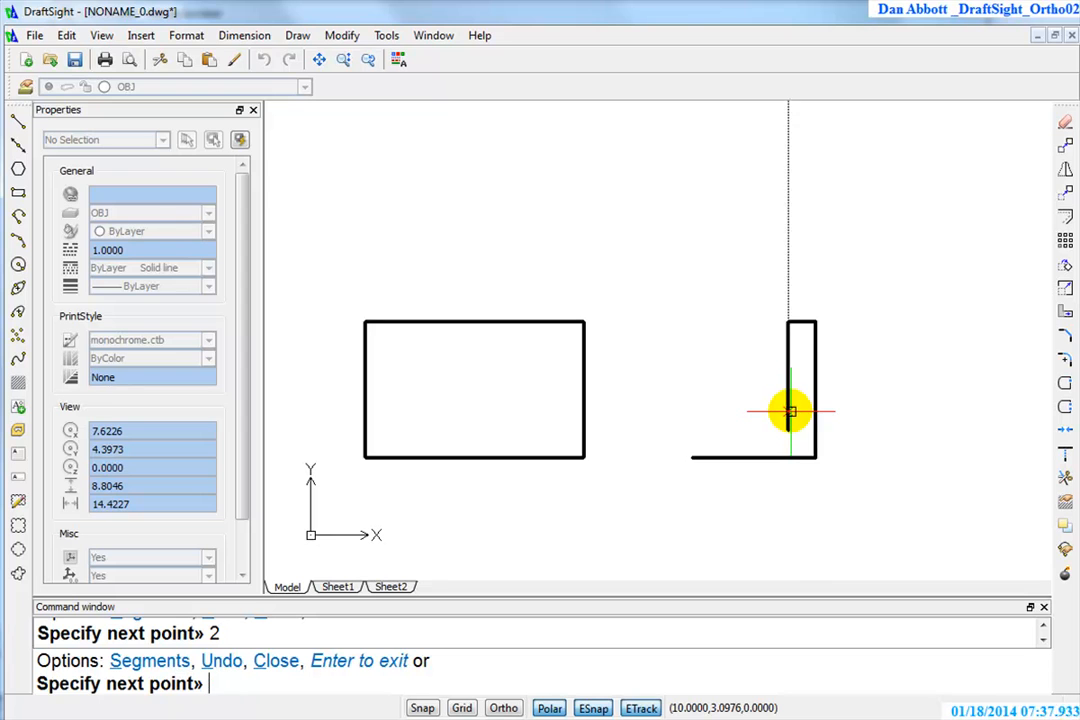
{"action": "left_click", "coordinate": [692, 431]}
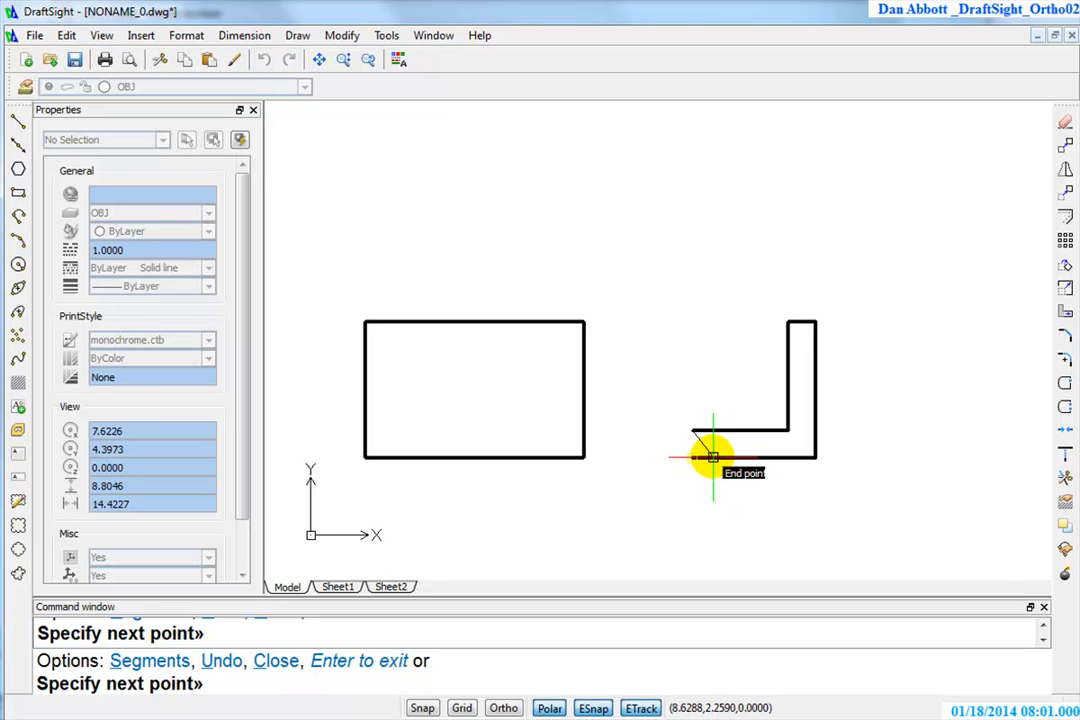
{"action": "left_click", "coordinate": [712, 457]}
{"action": "key", "text": "Return"}
{"action": "type", "text": "b"}
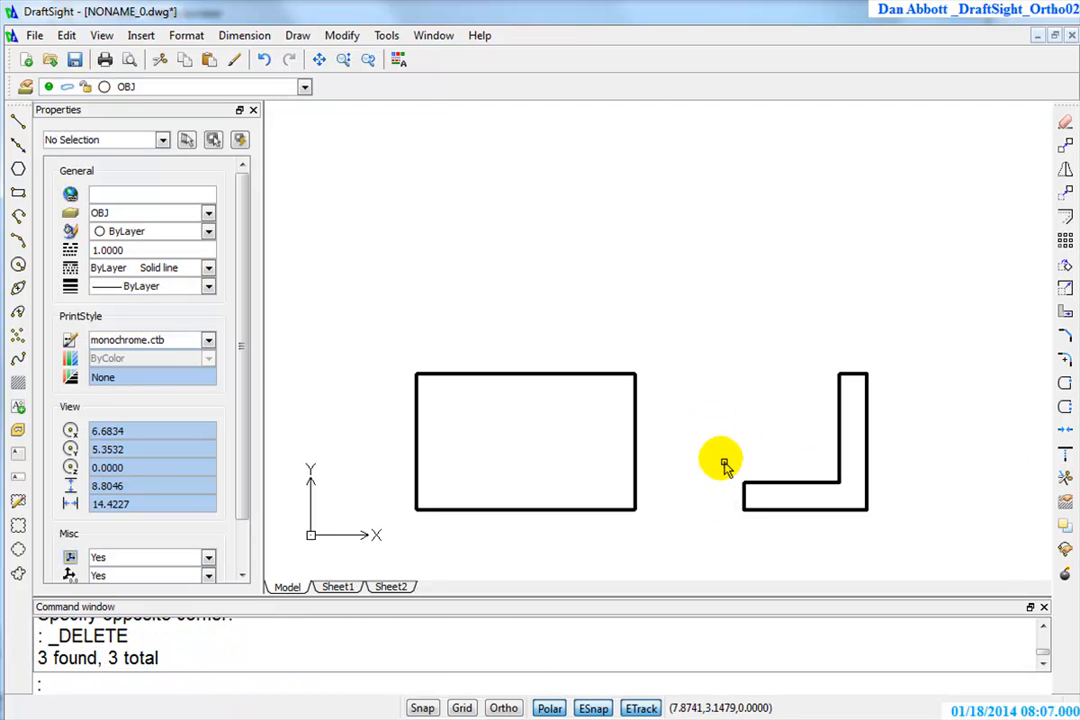
{"action": "left_click", "coordinate": [17, 118]}
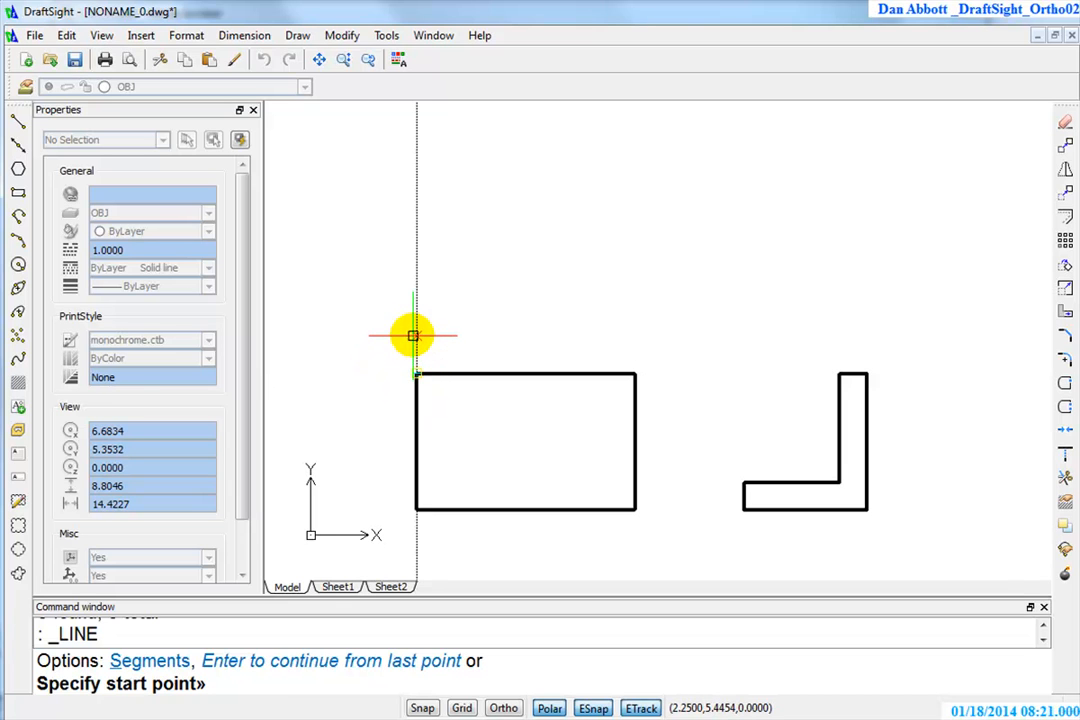
{"action": "key", "text": "Escape"}
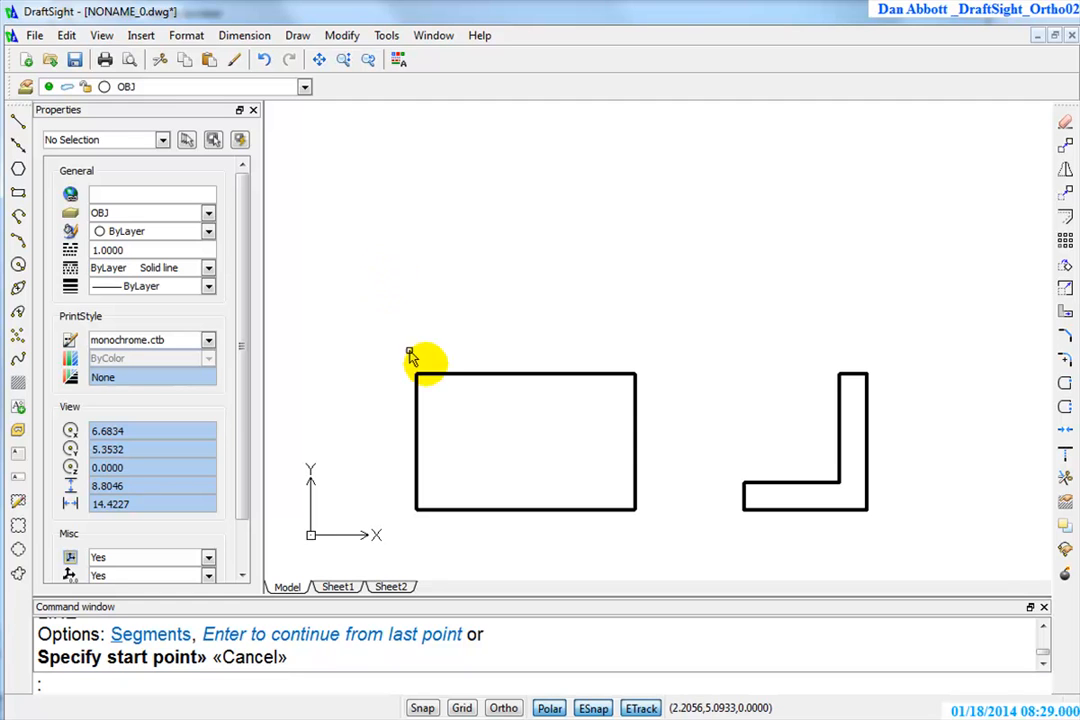
Draw the top-view rectangle 2.25 high, starting 2 units above the front view's upper-left corner and matching the front view's width
{"action": "key", "text": "Return"}
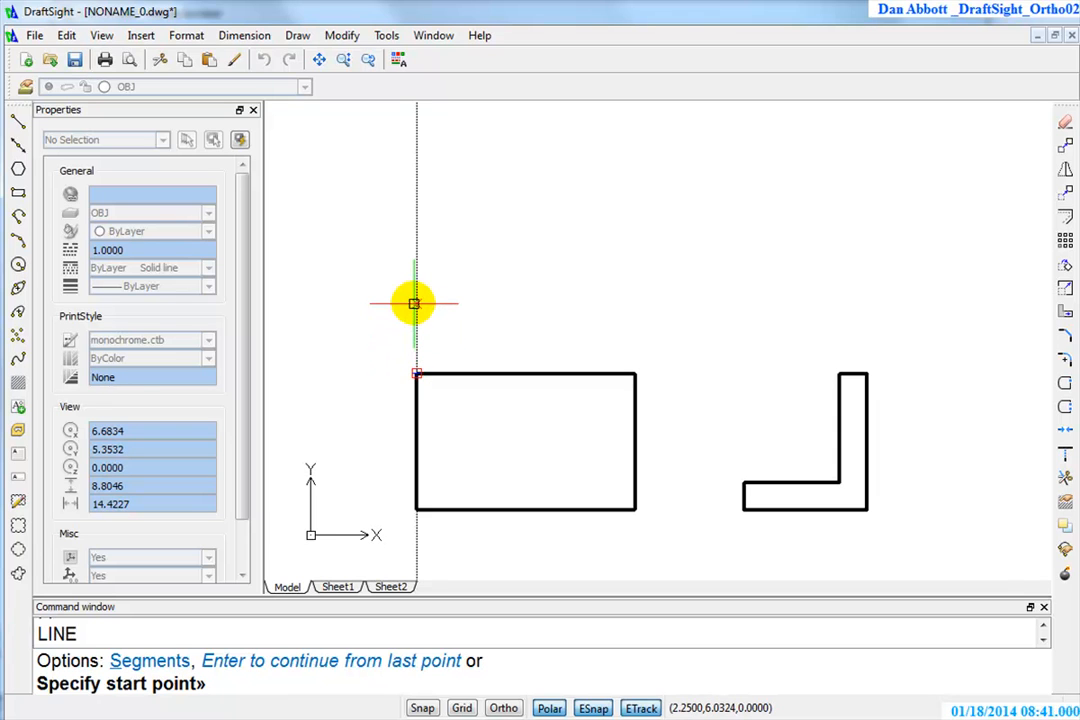
{"action": "type", "text": "2"}
{"action": "key", "text": "Return"}
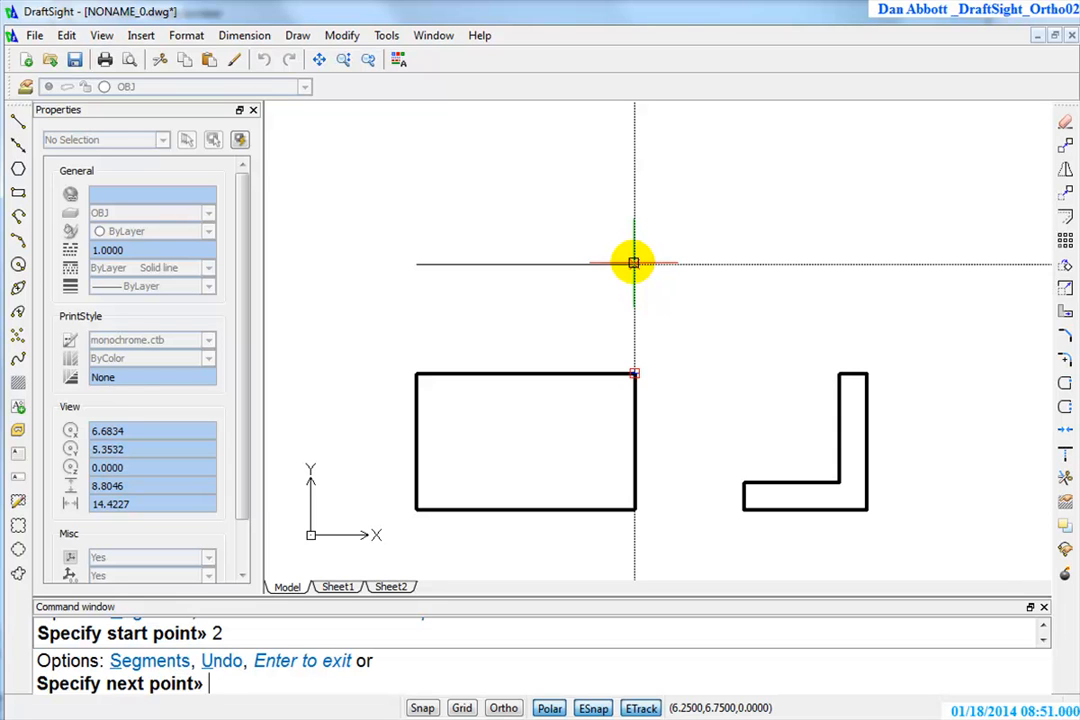
{"action": "left_click", "coordinate": [634, 264]}
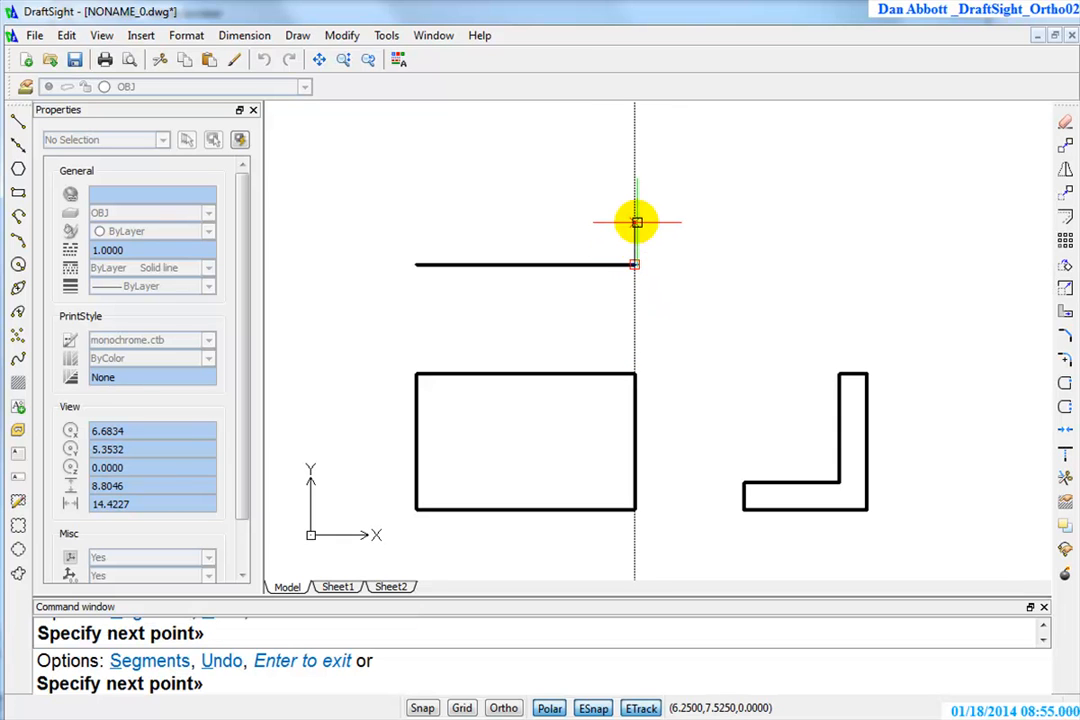
{"action": "type", "text": "2.25"}
{"action": "key", "text": "Return"}
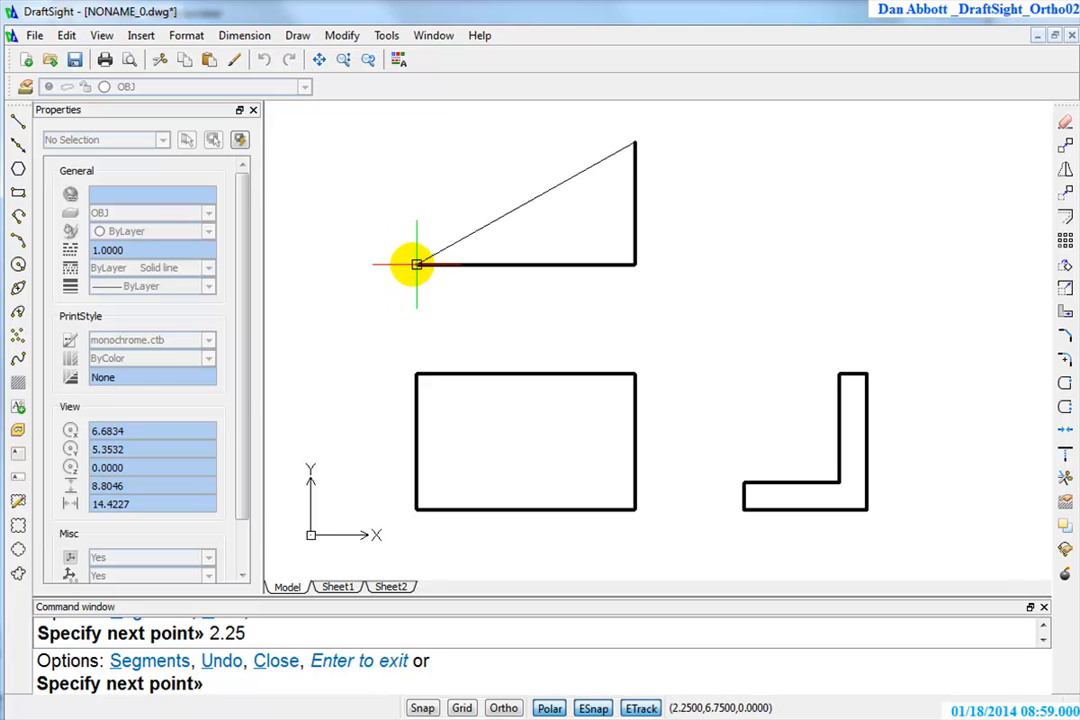
{"action": "left_click", "coordinate": [418, 142]}
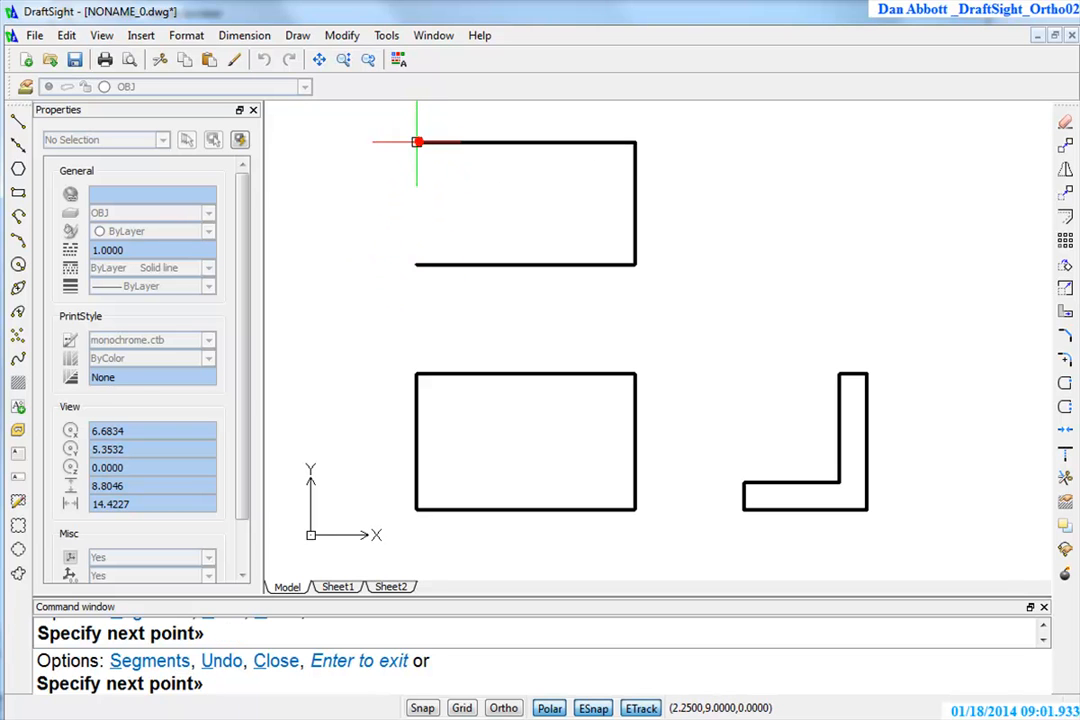
{"action": "left_click", "coordinate": [449, 263]}
{"action": "right_click", "coordinate": [449, 263]}
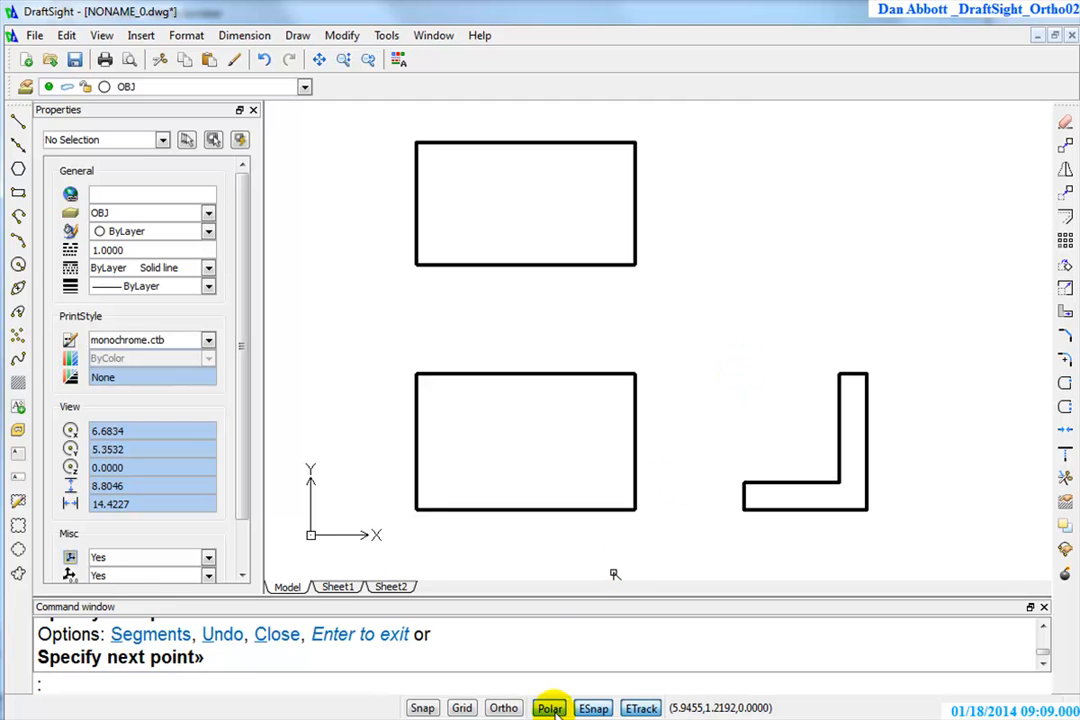
{"action": "left_click", "coordinate": [643, 538]}
{"action": "key", "text": "Escape"}
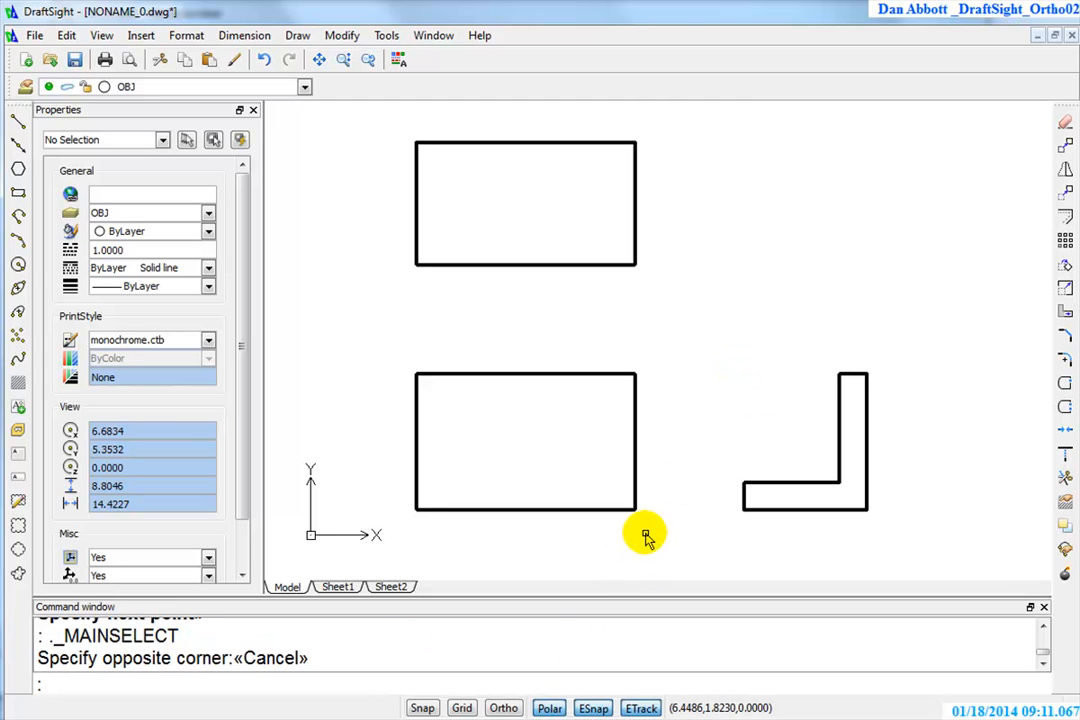
Set the incremental angle for Polar guide display to 45
{"action": "left_click", "coordinate": [549, 708]}
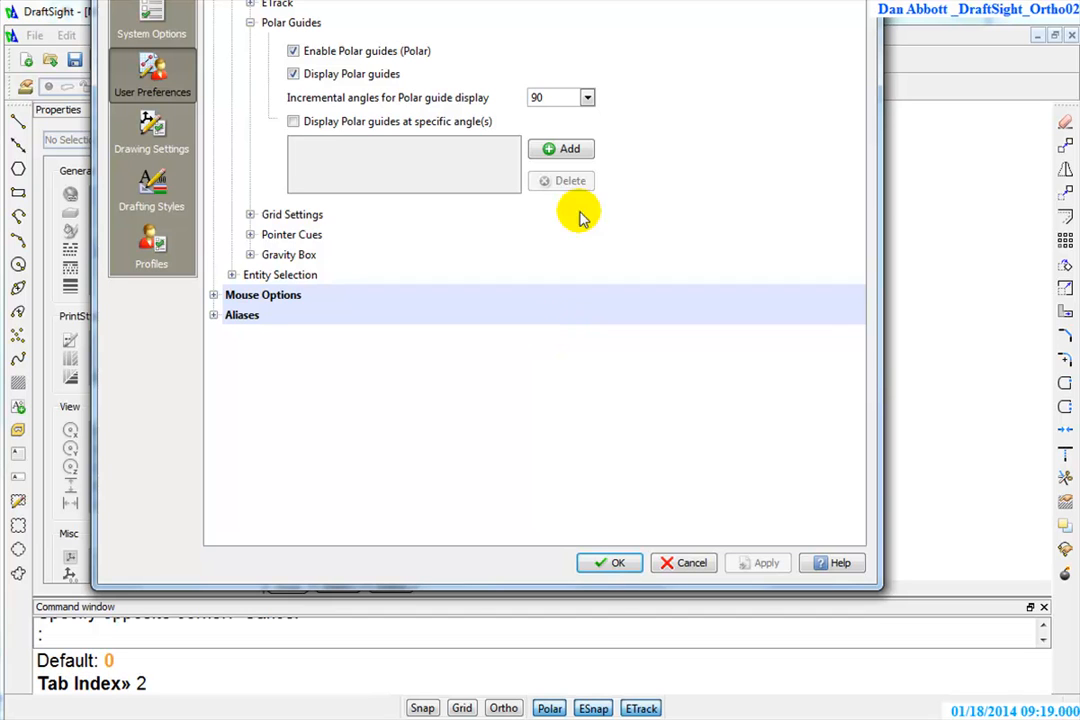
{"action": "left_click", "coordinate": [586, 97]}
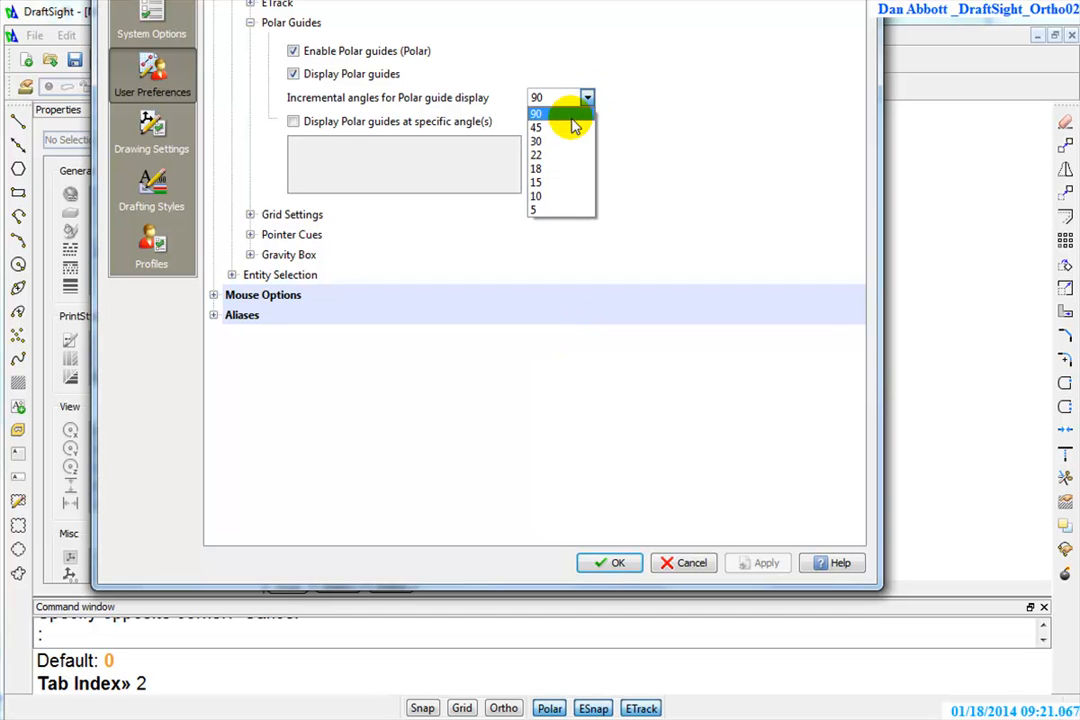
{"action": "left_click", "coordinate": [570, 127]}
{"action": "left_click", "coordinate": [615, 563]}
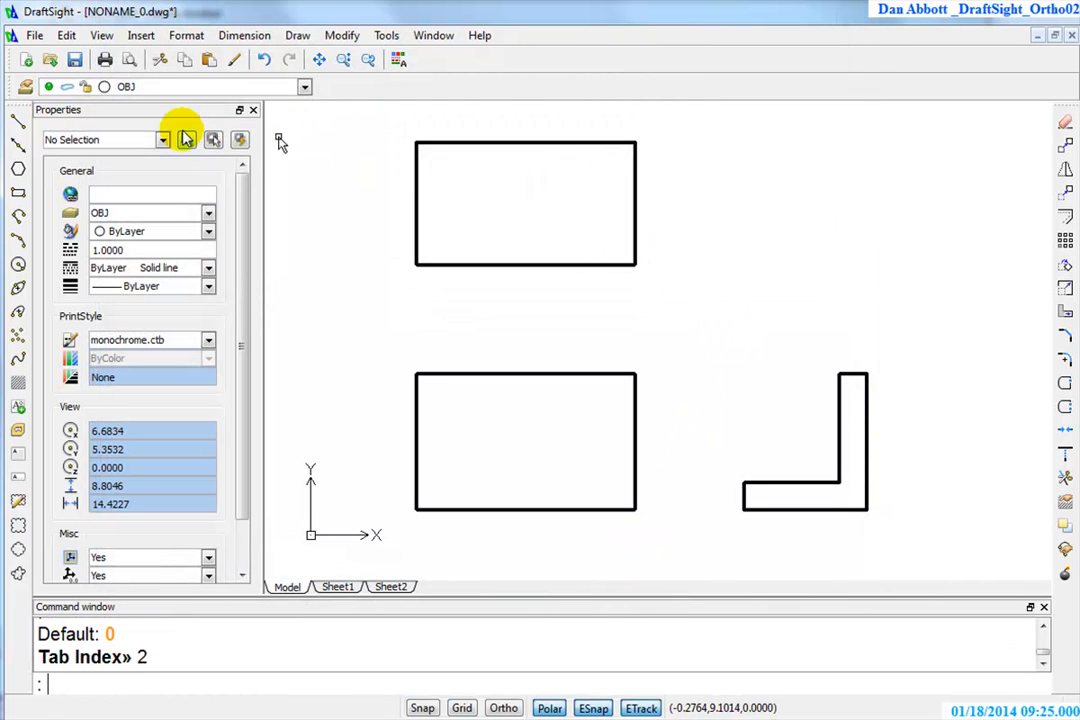
On layer 0, draw a 45-degree miter line from the front view's upper-right corner up past the level of the top view's upper edge
{"action": "left_click", "coordinate": [305, 88]}
{"action": "left_click", "coordinate": [241, 107]}
{"action": "type", "text": "l"}
{"action": "key", "text": "Return"}
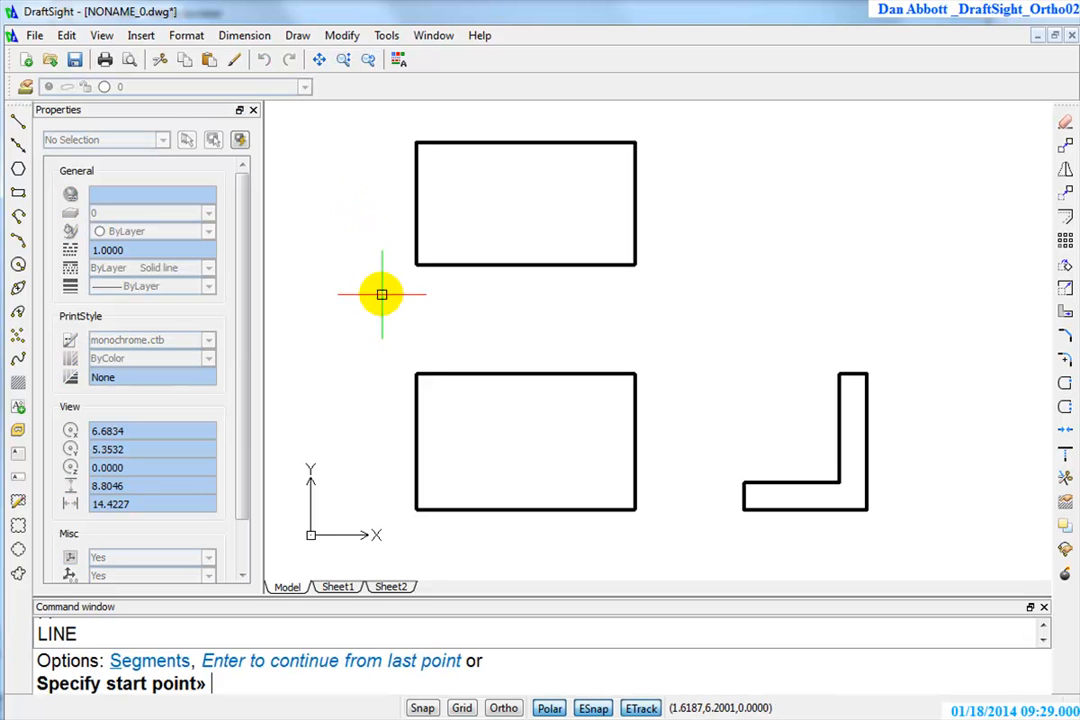
{"action": "left_click", "coordinate": [634, 374]}
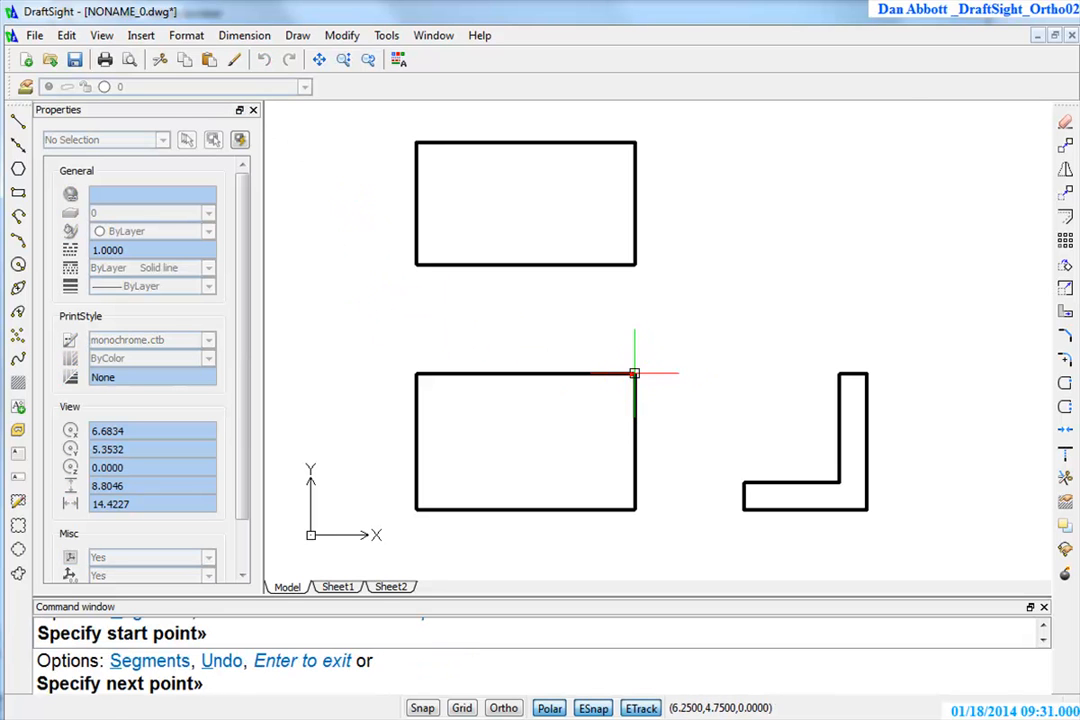
{"action": "left_click", "coordinate": [892, 119]}
{"action": "key", "text": "Escape"}
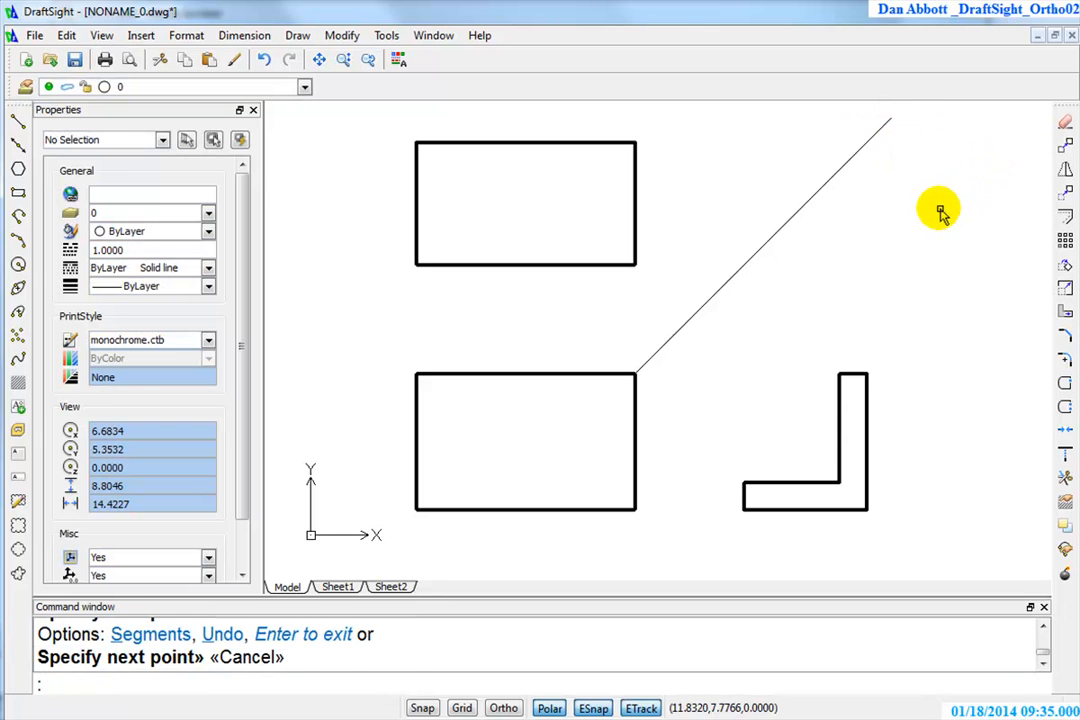
Project a vertical line from the side view's upper-right corner past the miter line, and try a horizontal line from their intersection across the top view
{"action": "key", "text": "Return"}
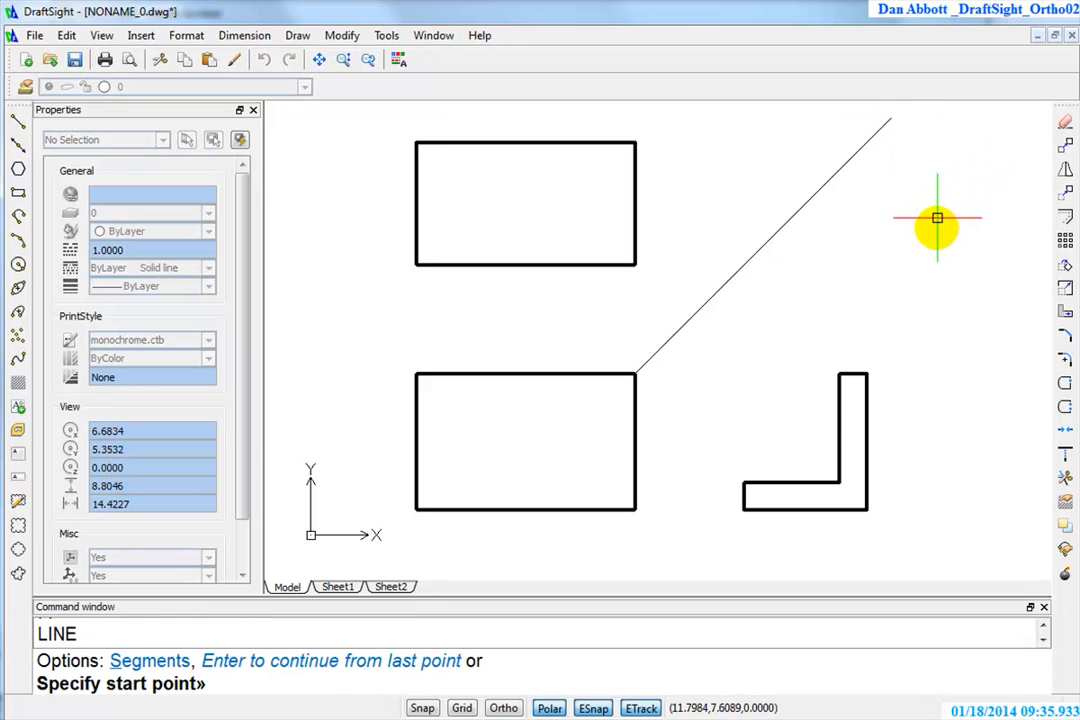
{"action": "left_click", "coordinate": [866, 374]}
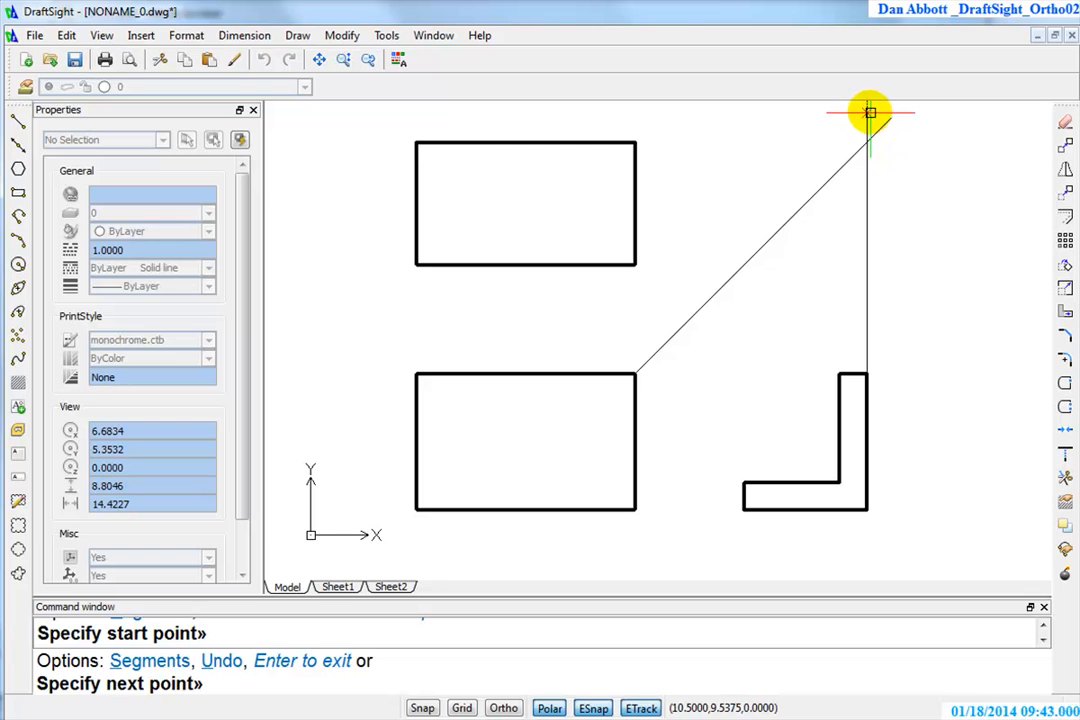
{"action": "left_click", "coordinate": [870, 112]}
{"action": "key", "text": "Return"}
{"action": "key", "text": "Return"}
{"action": "left_click", "coordinate": [866, 140]}
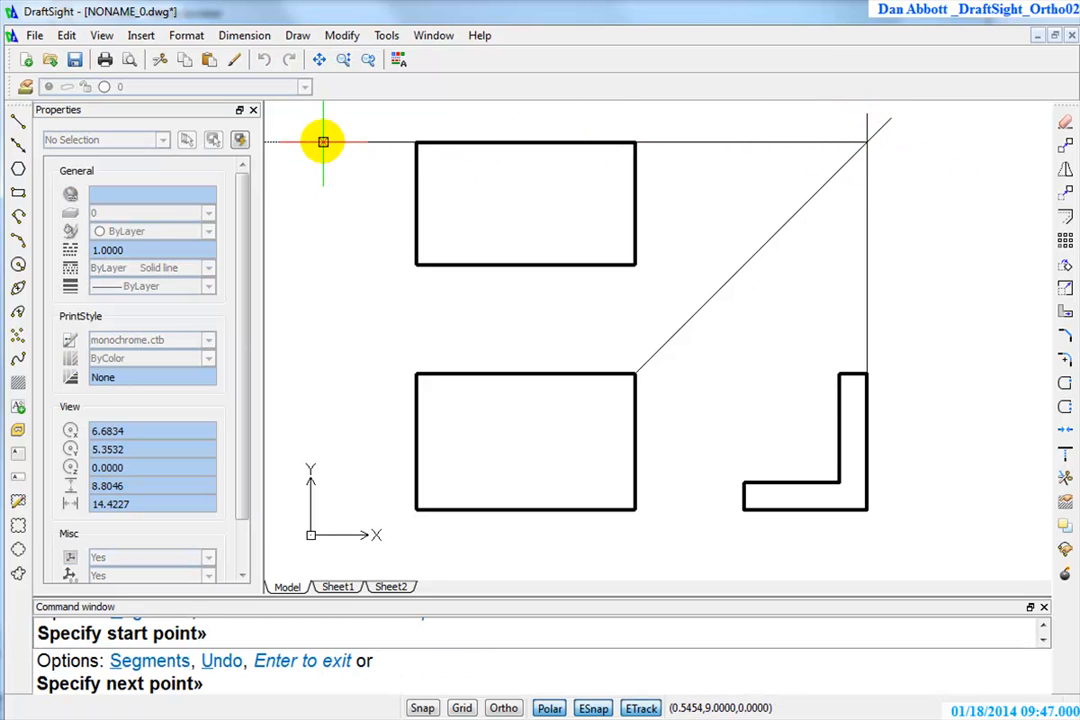
{"action": "key", "text": "Escape"}
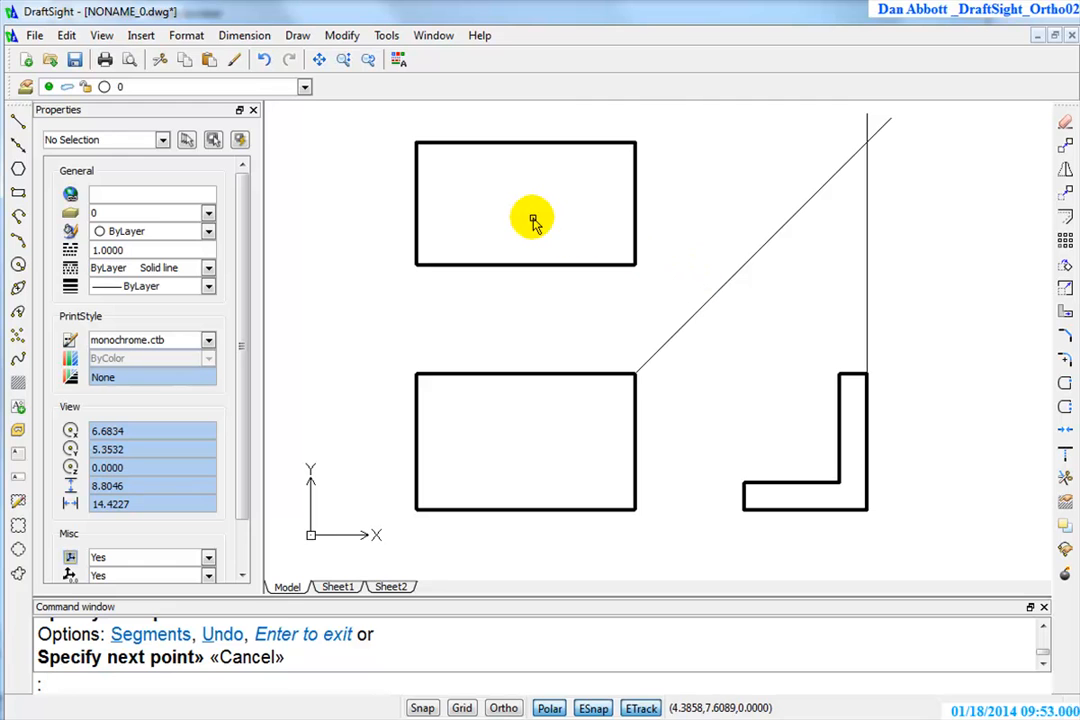
Delete the vertical projection line above the side view
{"action": "key", "text": "Escape"}
{"action": "left_click", "coordinate": [907, 127]}
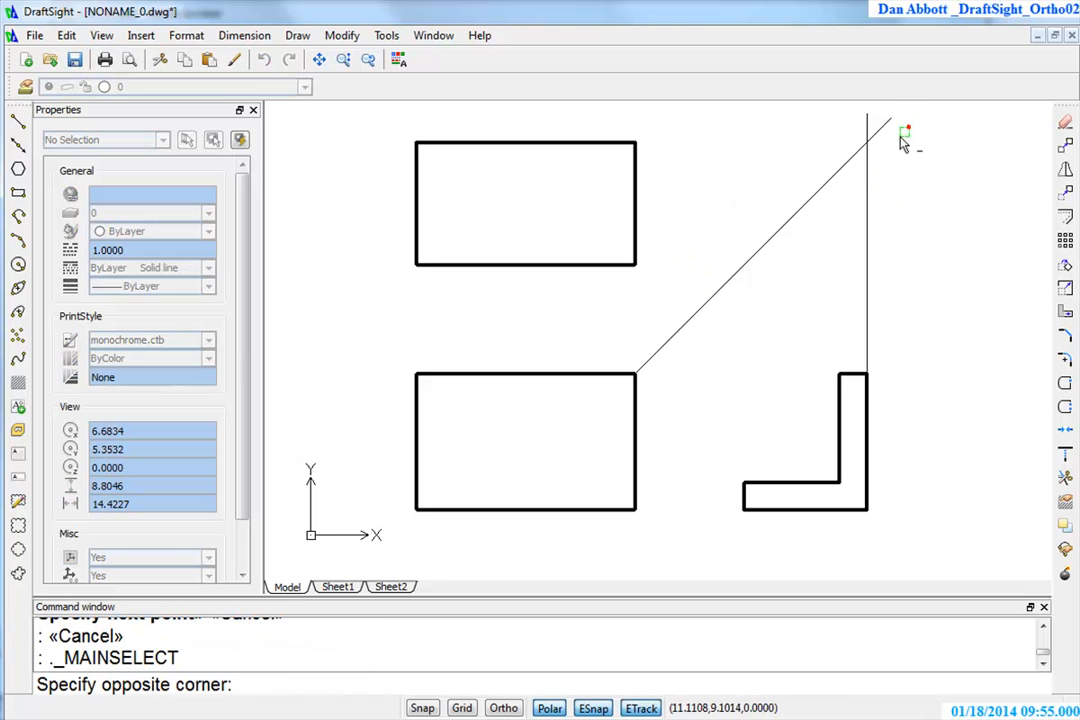
{"action": "left_click", "coordinate": [848, 274]}
{"action": "key", "text": "Delete"}
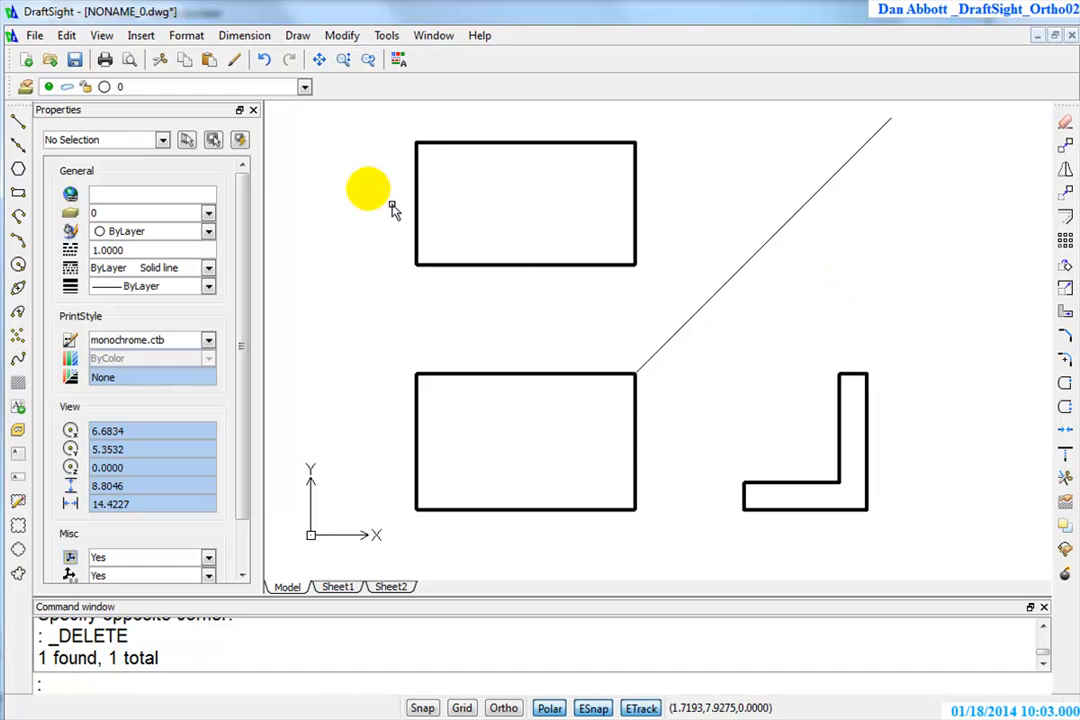
On layer OBJ, draw a circle of radius 1 centred on the midpoint of the top view's lower edge
{"action": "left_click", "coordinate": [304, 87]}
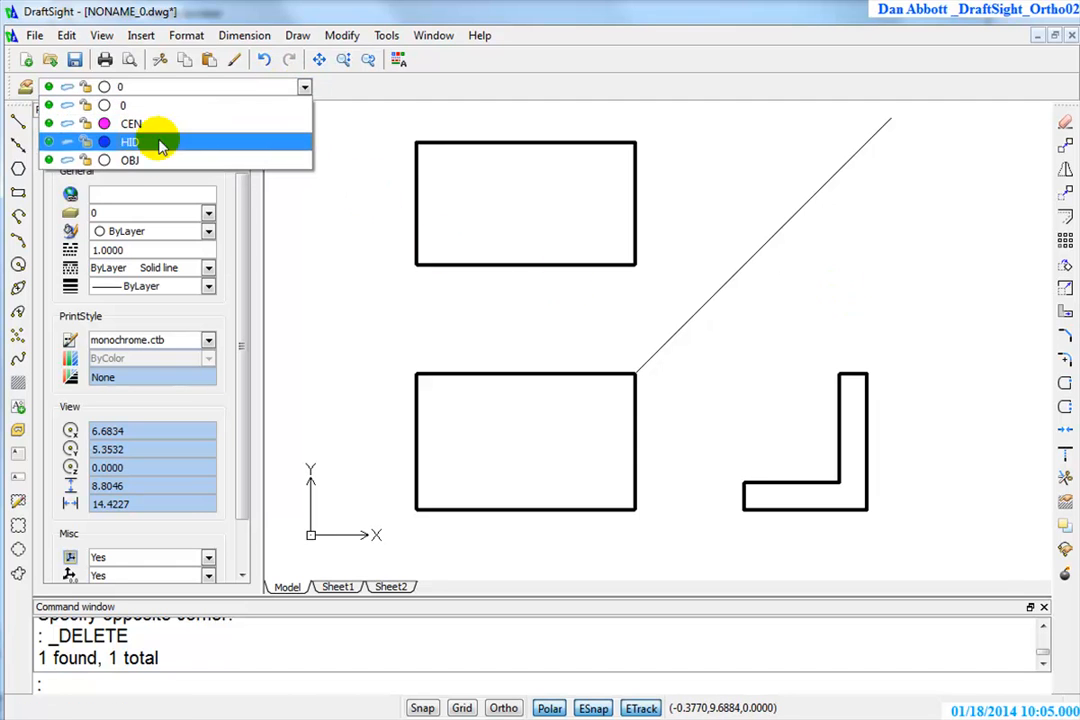
{"action": "left_click", "coordinate": [135, 160]}
{"action": "key", "text": "Escape"}
{"action": "key", "text": "Escape"}
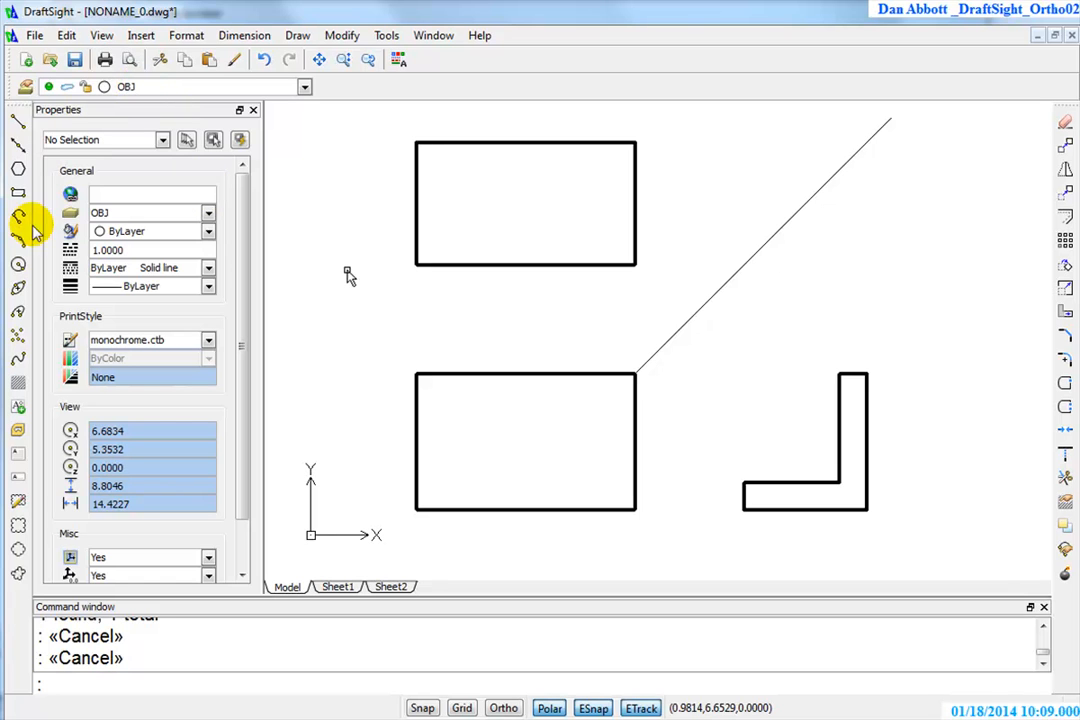
{"action": "left_click", "coordinate": [18, 263]}
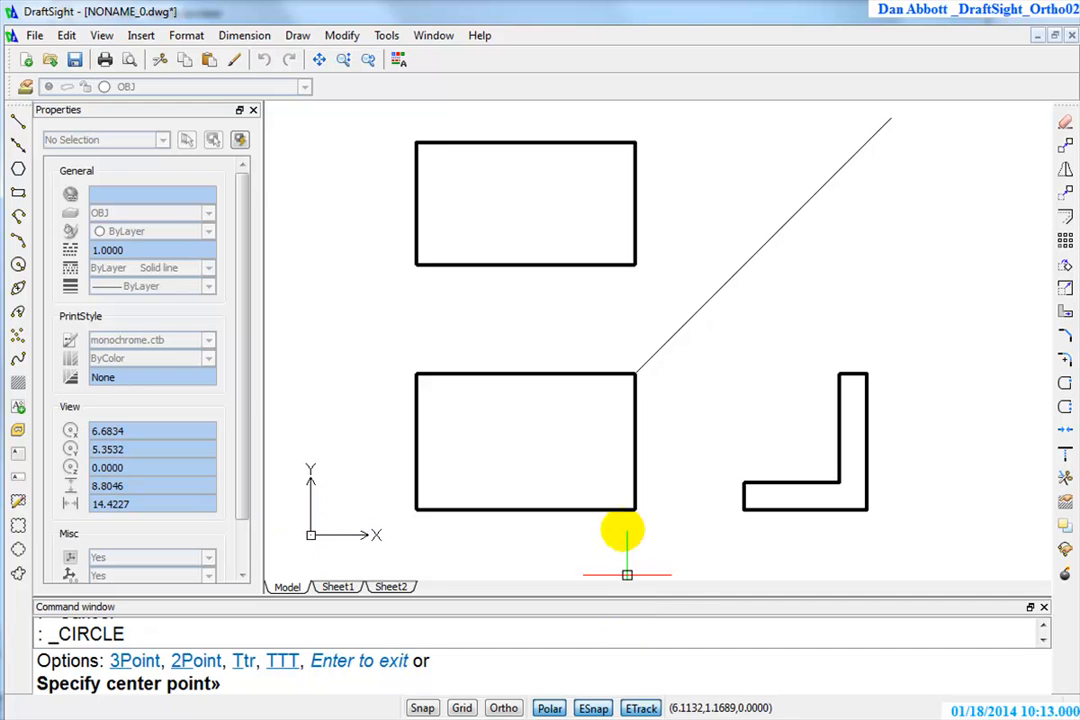
{"action": "left_click", "coordinate": [525, 264]}
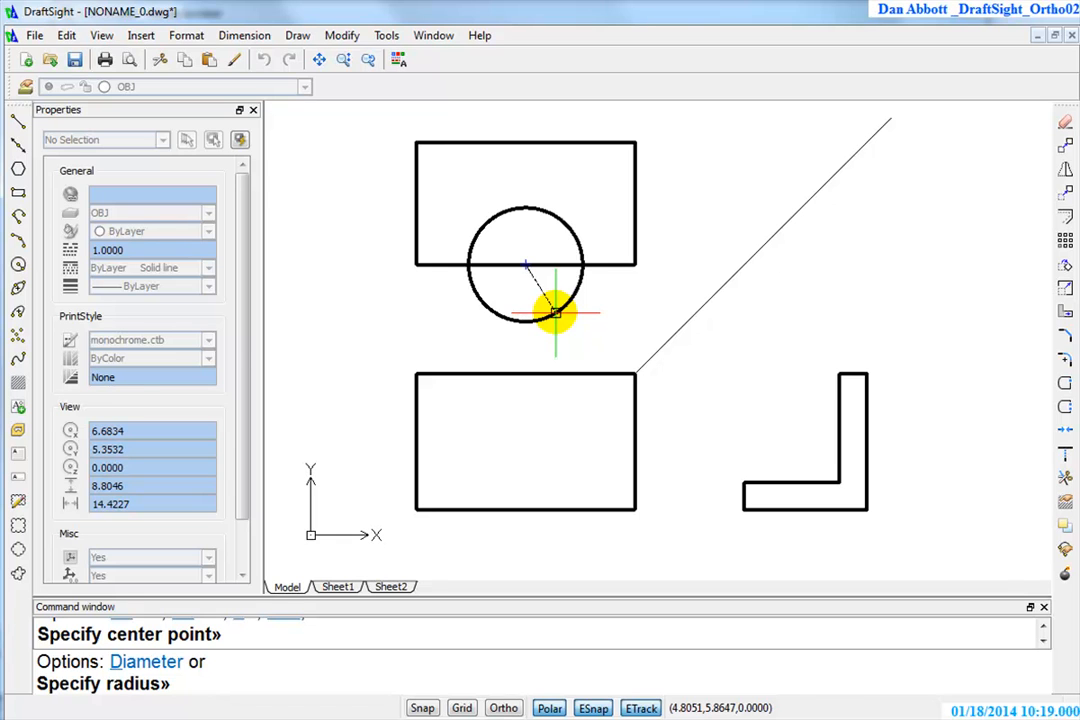
{"action": "type", "text": "1"}
{"action": "key", "text": "Return"}
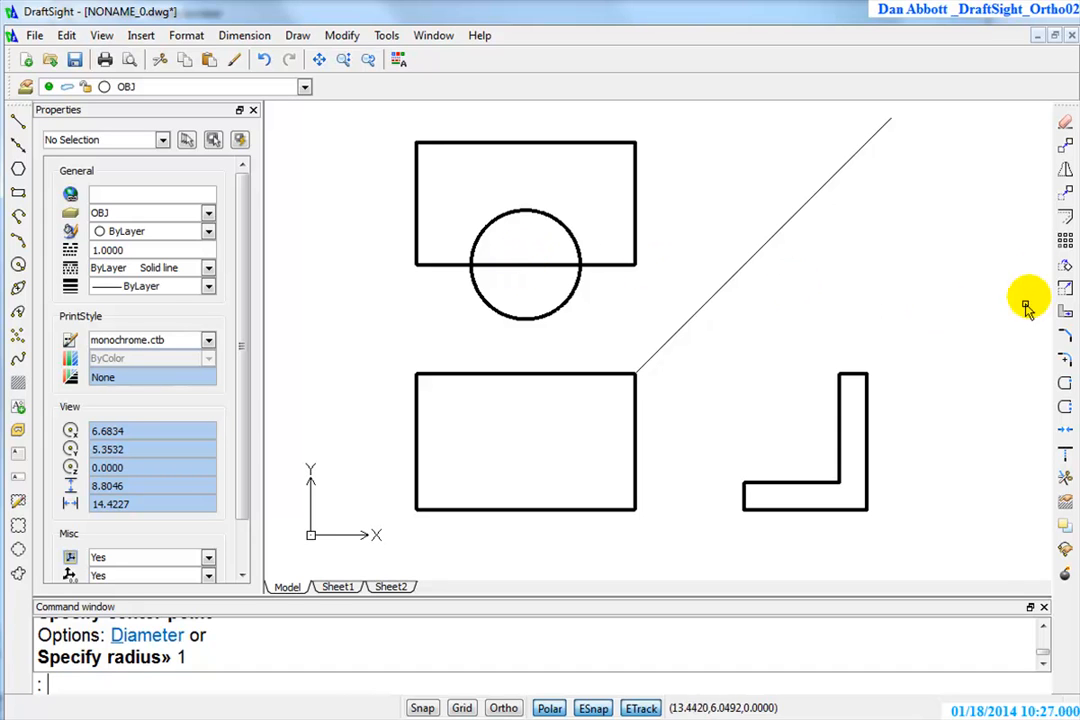
Try trimming the circle's lower half using only the top view's lower edge as cutting edge, and undo that trim
{"action": "left_click", "coordinate": [1065, 481]}
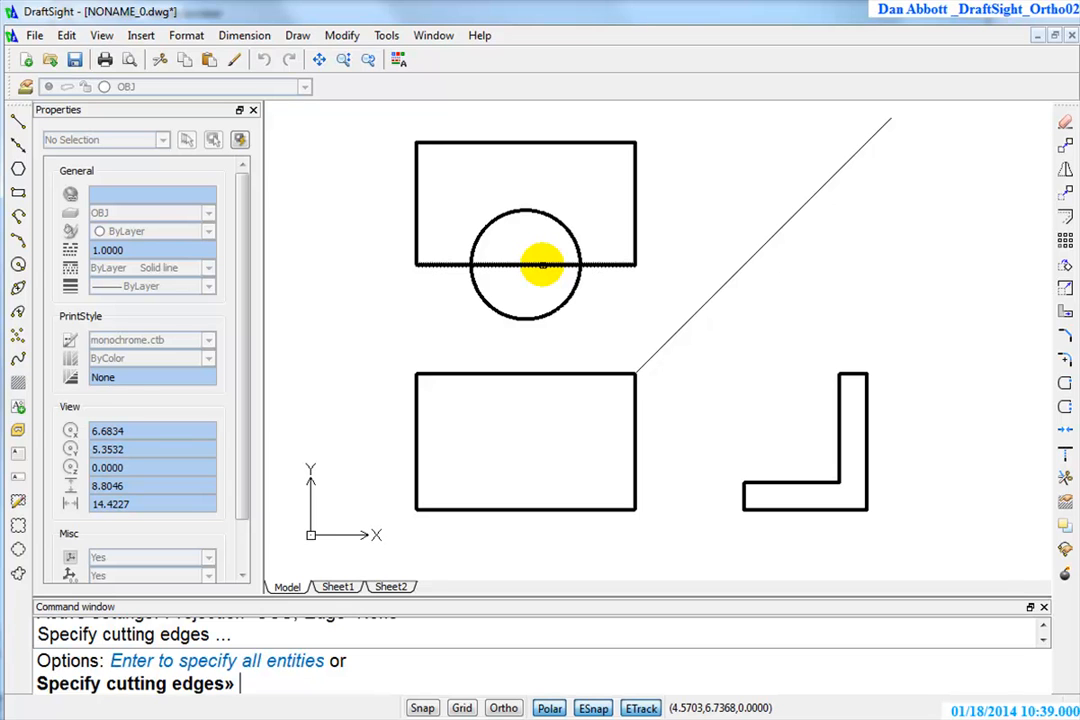
{"action": "left_click", "coordinate": [541, 265]}
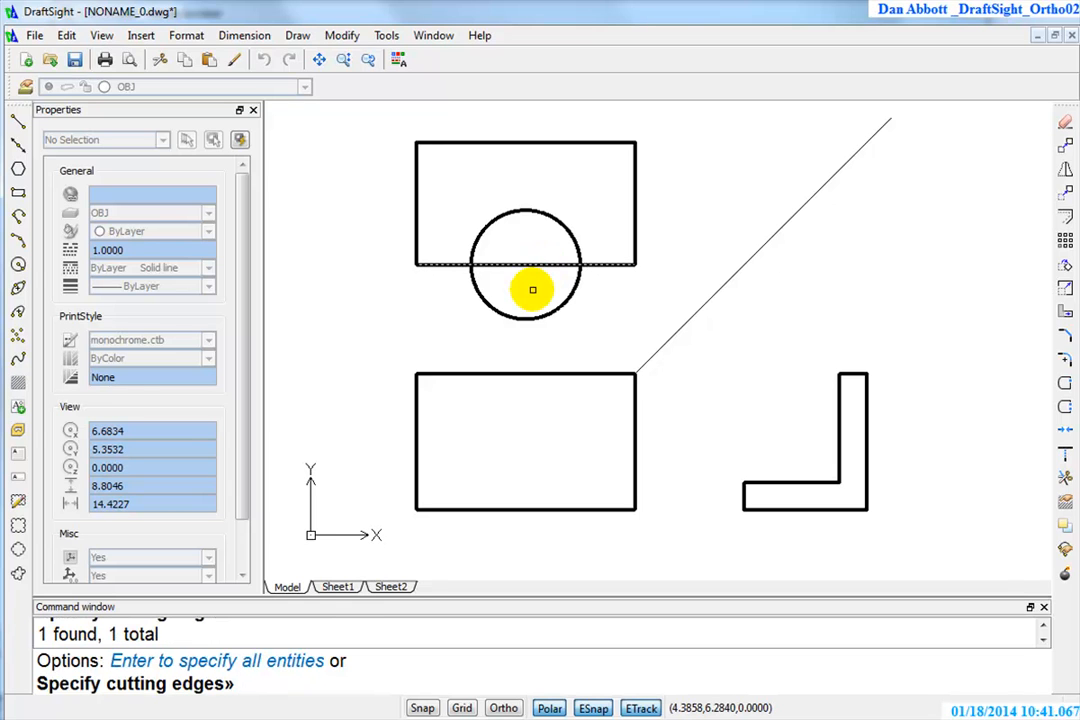
{"action": "right_click", "coordinate": [532, 289]}
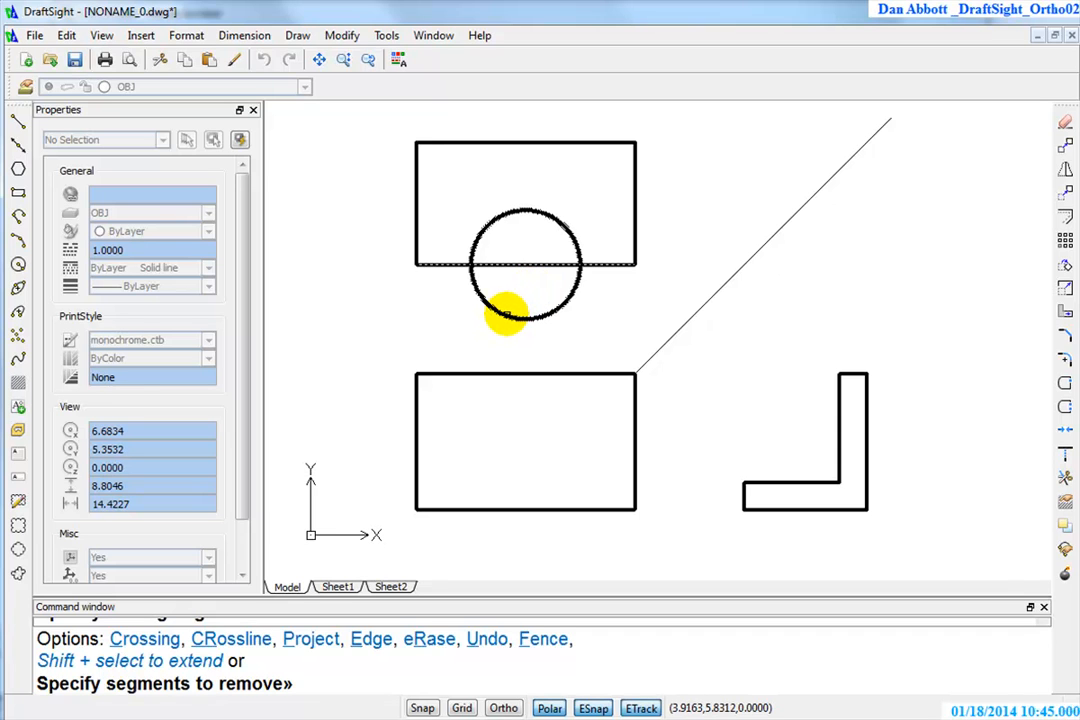
{"action": "left_click", "coordinate": [507, 315]}
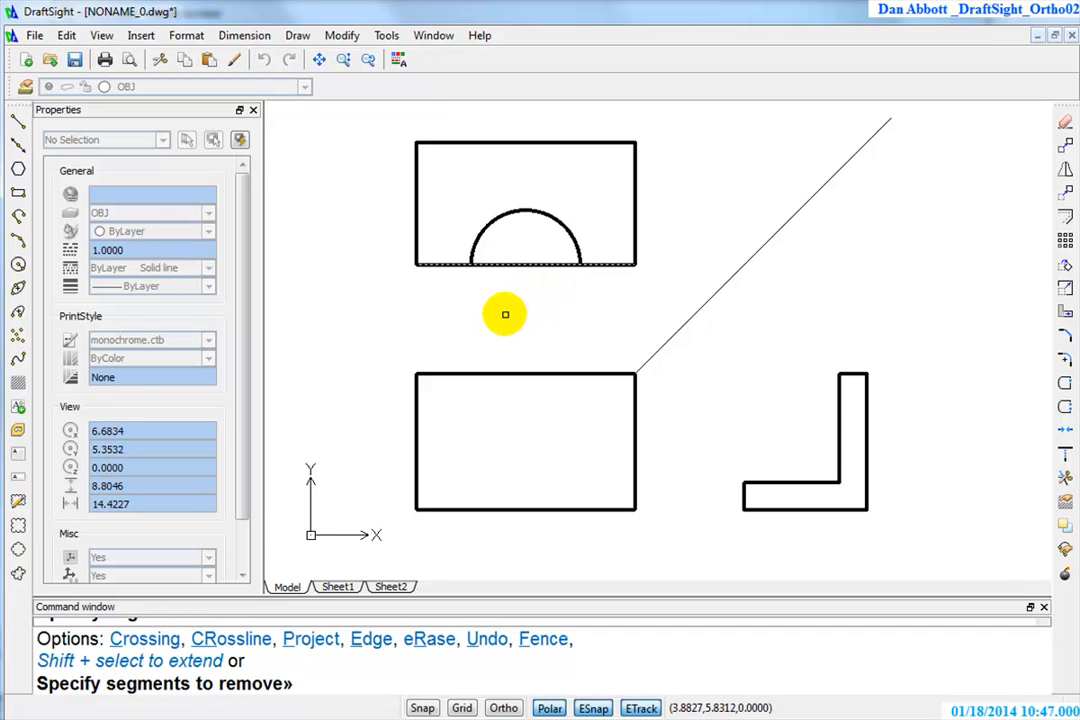
{"action": "key", "text": "Escape"}
{"action": "type", "text": "u"}
{"action": "key", "text": "Return"}
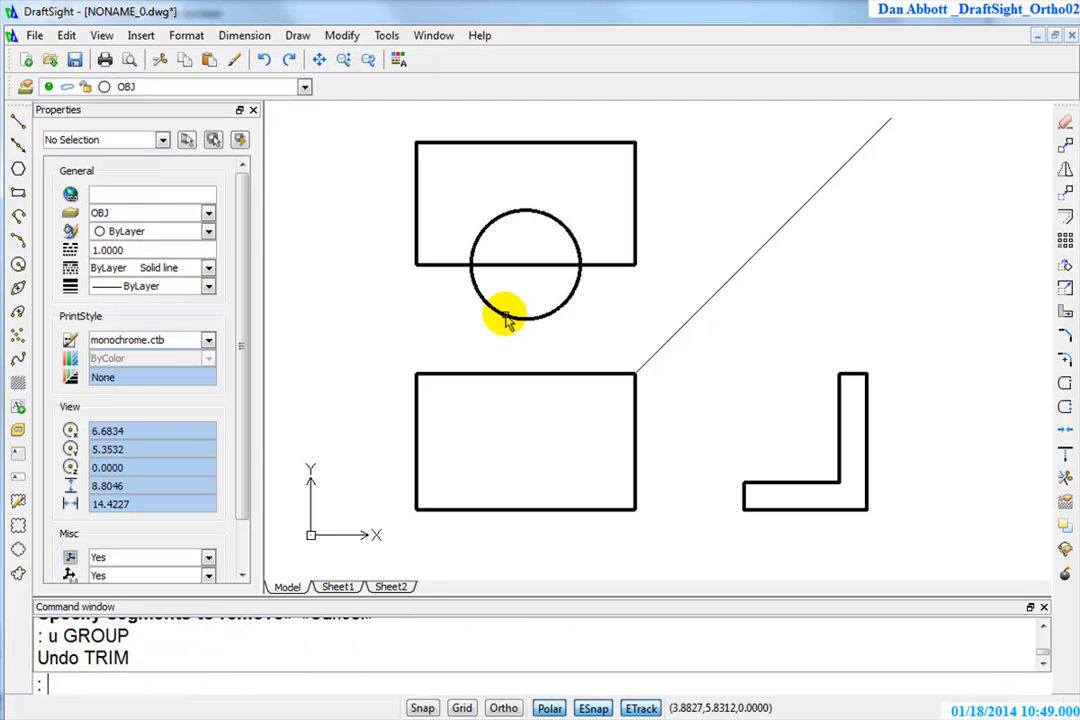
Trim away the circle's lower half and the edge segment inside it, using the circle and the top view's lower edge as cutting edges
{"action": "left_click", "coordinate": [1066, 482]}
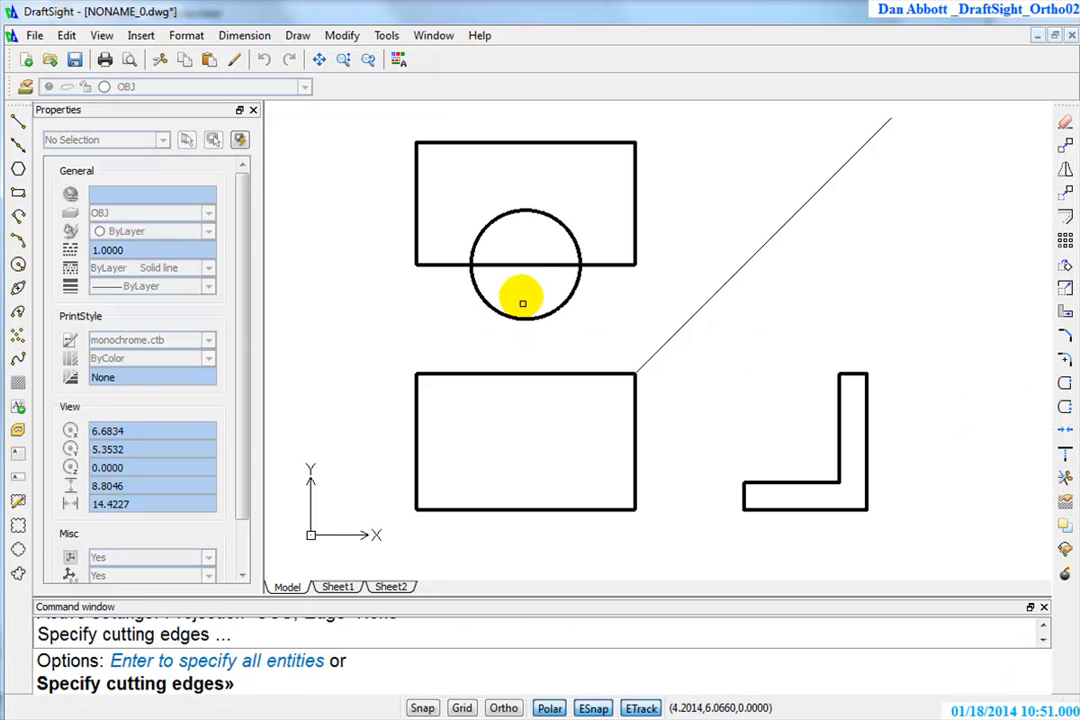
{"action": "left_click", "coordinate": [537, 248]}
{"action": "left_click", "coordinate": [455, 323]}
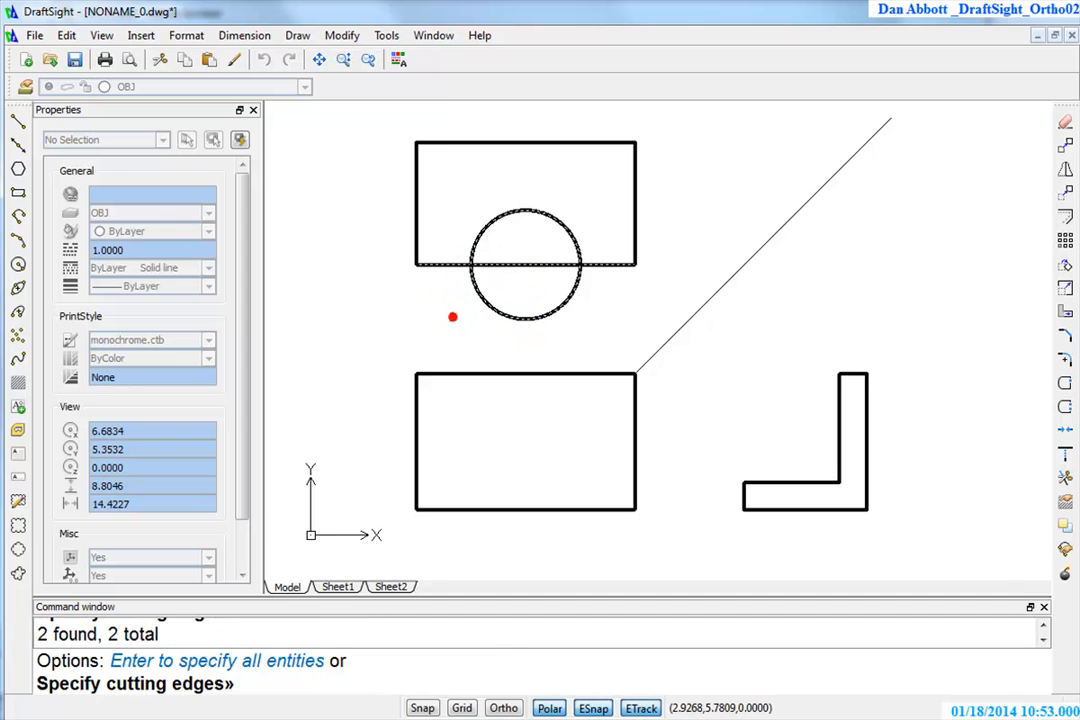
{"action": "key", "text": "Return"}
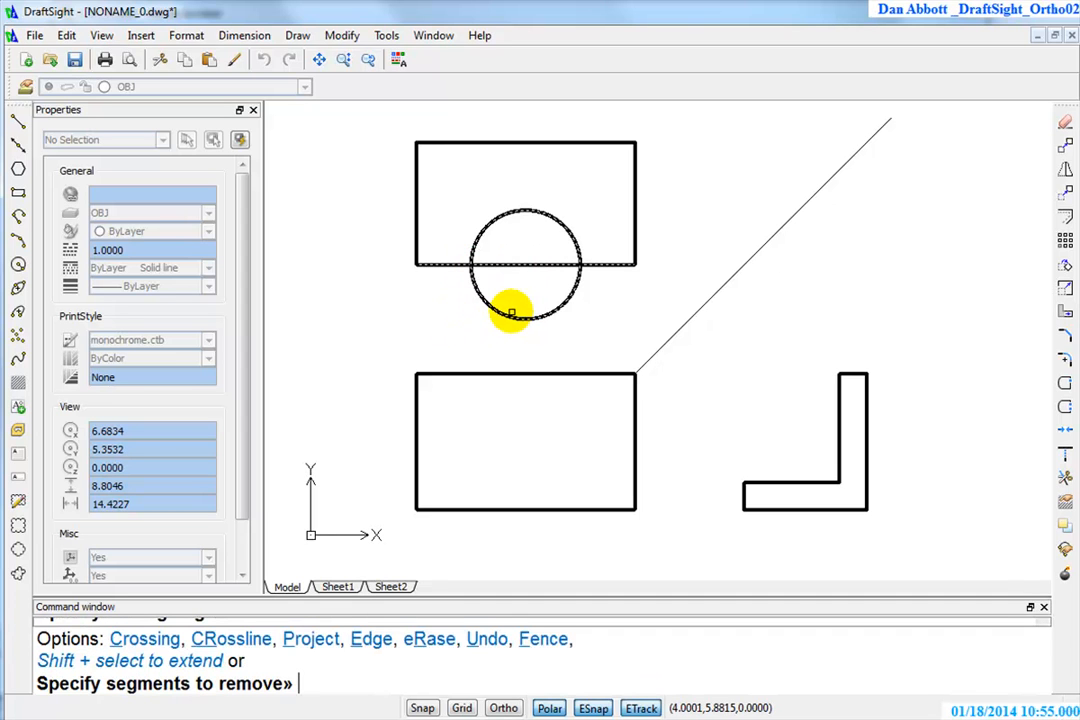
{"action": "left_click", "coordinate": [549, 248]}
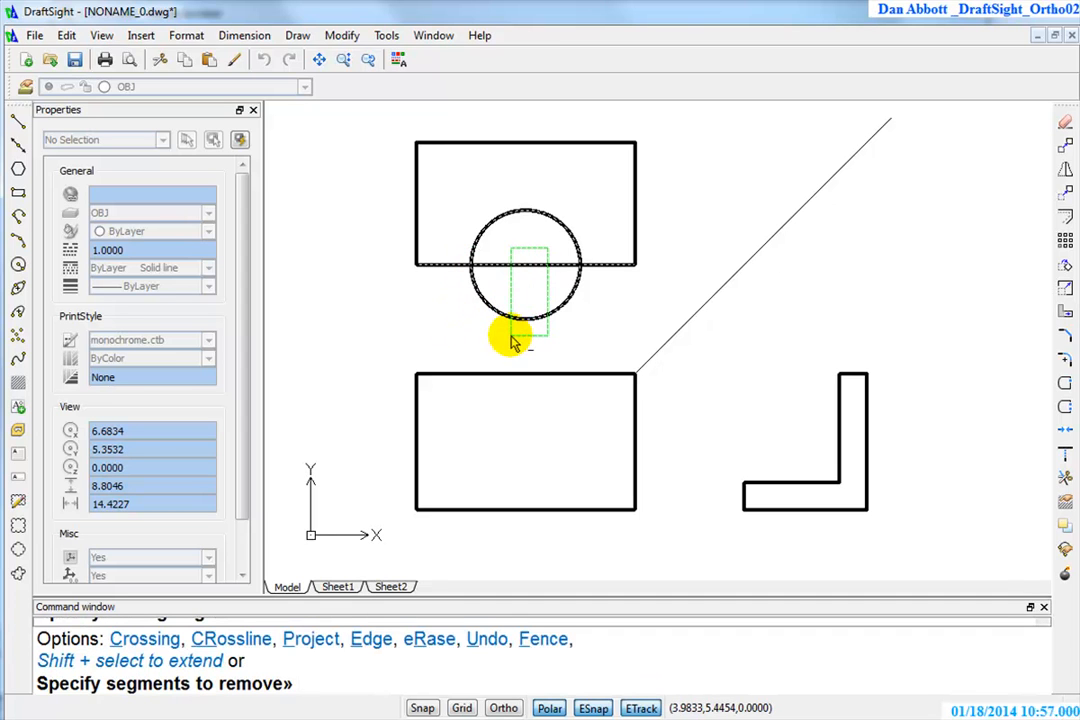
{"action": "left_click", "coordinate": [510, 335]}
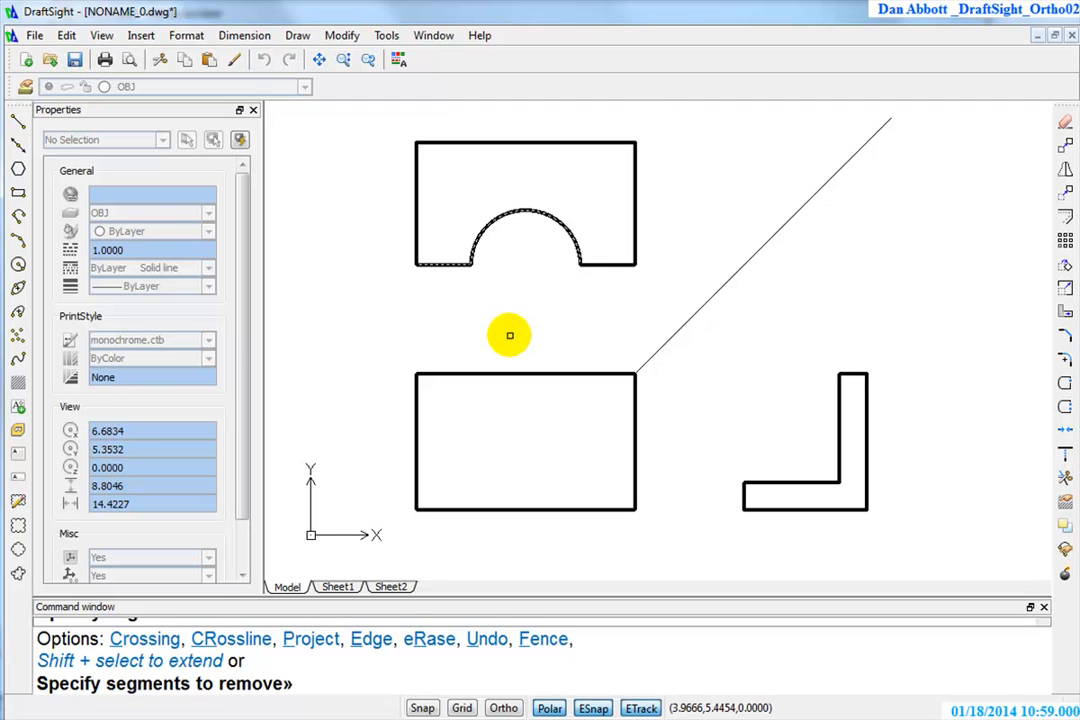
{"action": "key", "text": "Escape"}
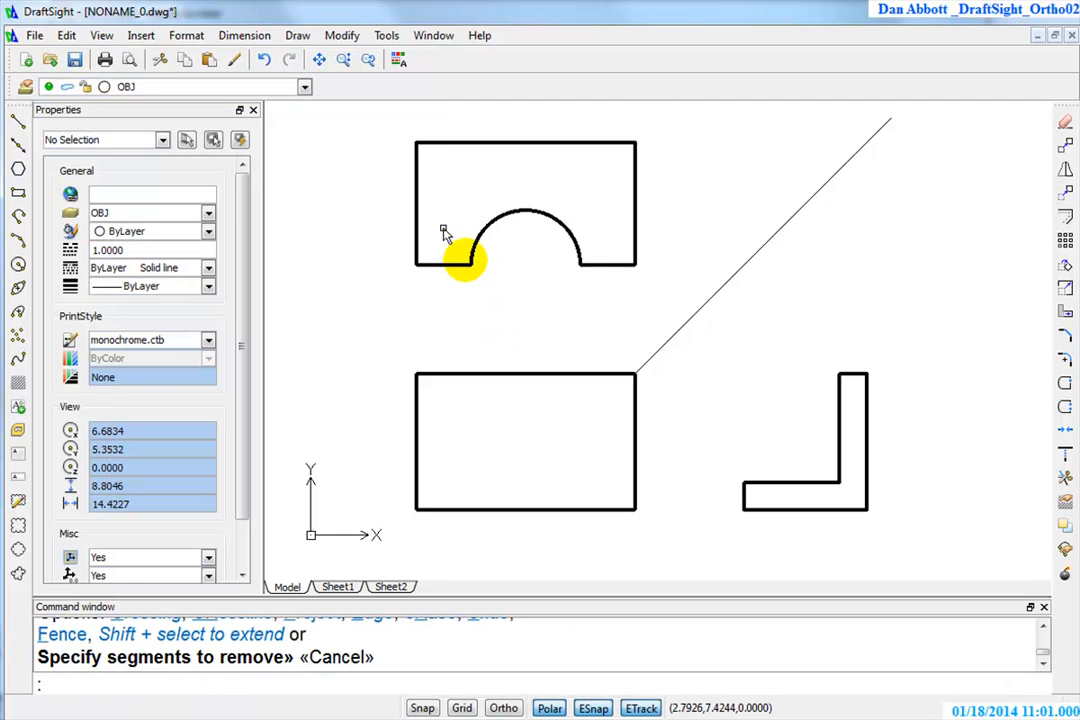
{"action": "type", "text": "l"}
{"action": "key", "text": "Return"}
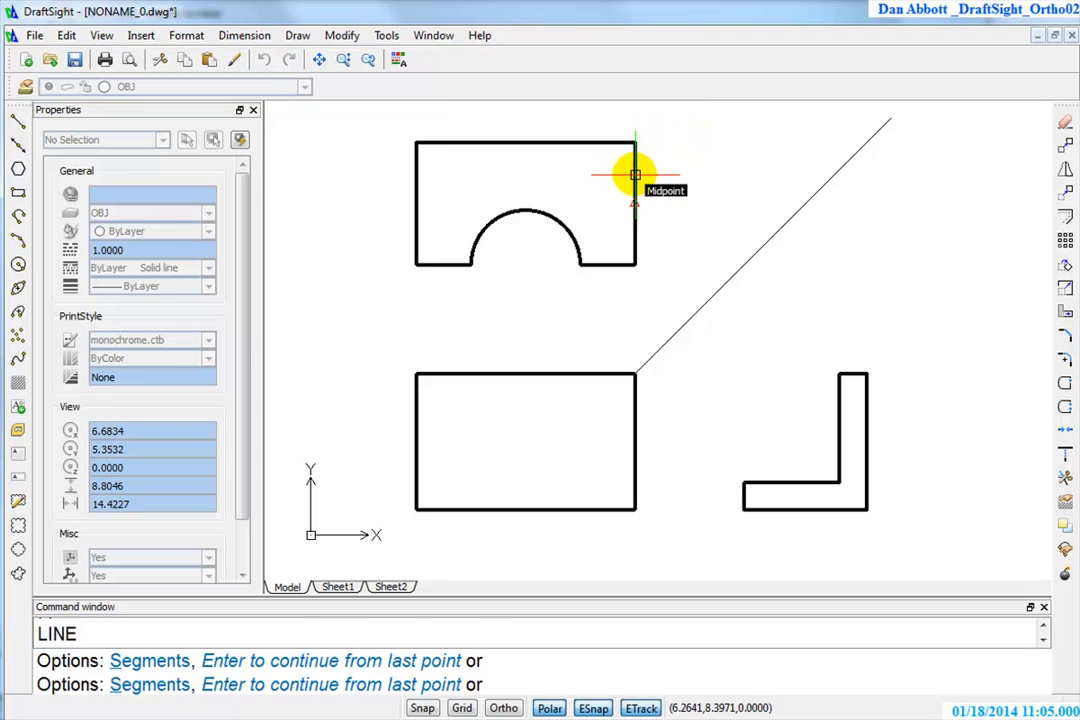
{"action": "key", "text": "Escape"}
{"action": "key", "text": "Escape"}
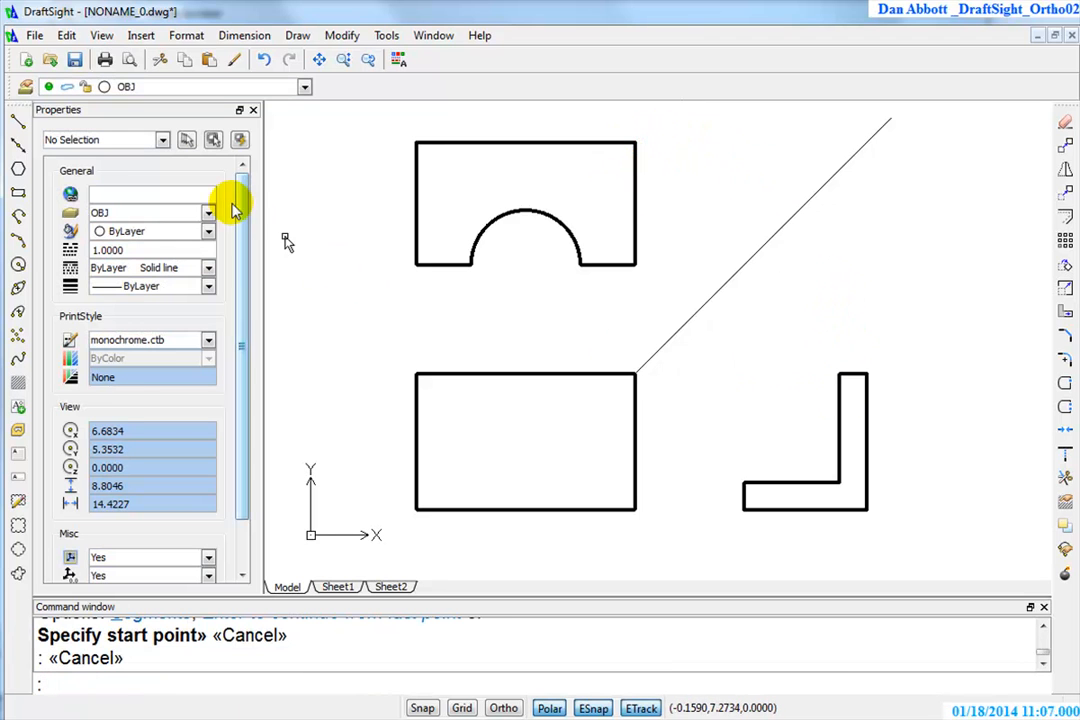
Draw a vertical projection line from the upper-left corner of the side view up past the 45-degree line
{"action": "key", "text": "Return"}
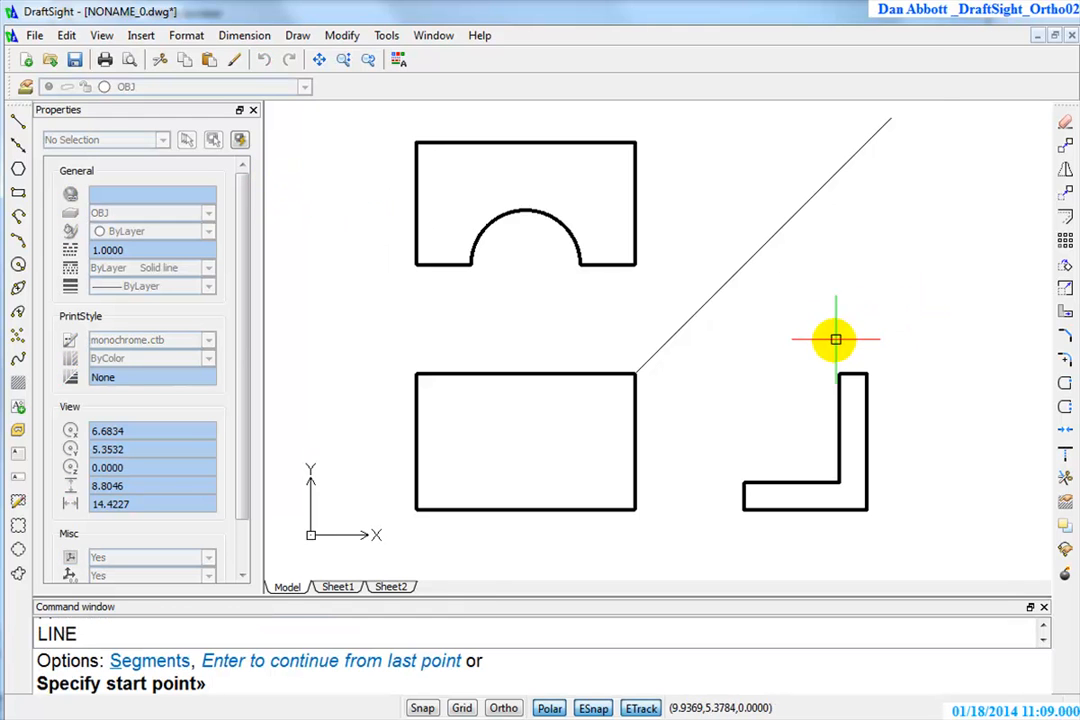
{"action": "left_click", "coordinate": [839, 374]}
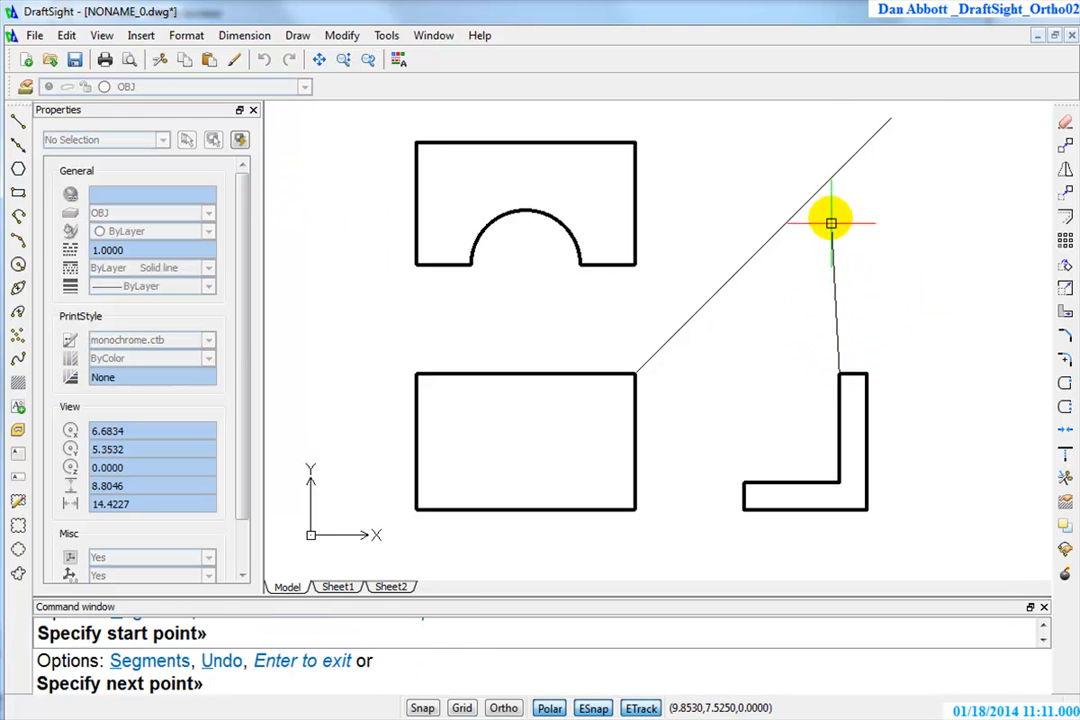
{"action": "left_click", "coordinate": [839, 125]}
{"action": "key", "text": "Return"}
{"action": "key", "text": "Return"}
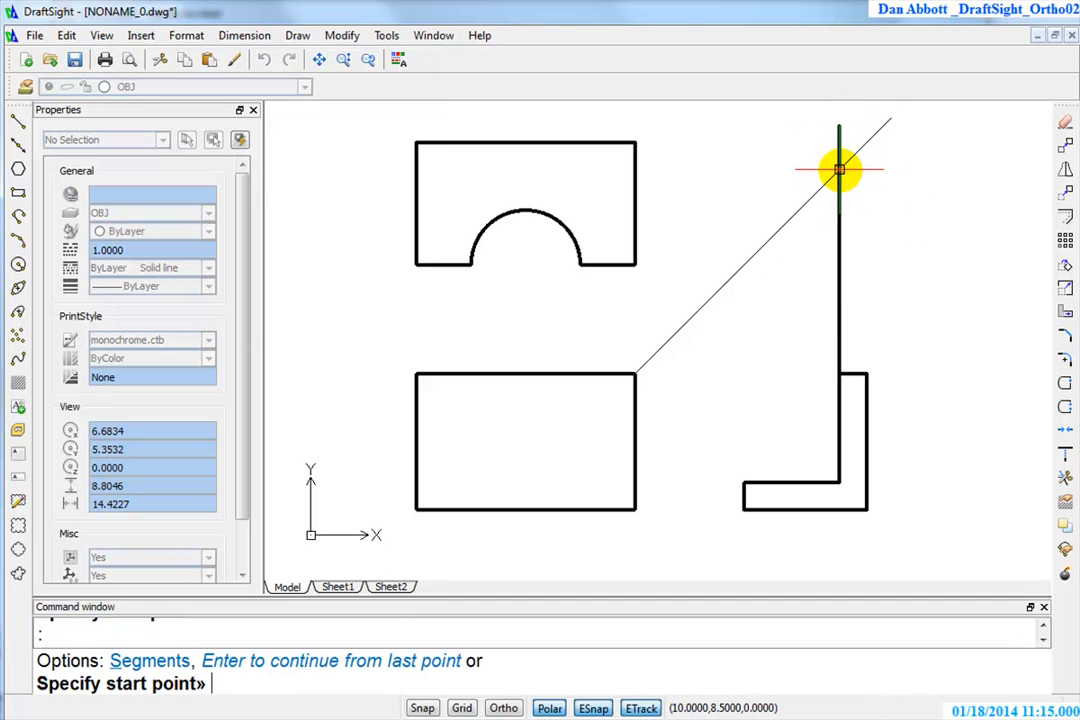
Draw a horizontal line from where the vertical projection line crosses the 45-degree line to the top view's left edge
{"action": "left_click", "coordinate": [839, 170]}
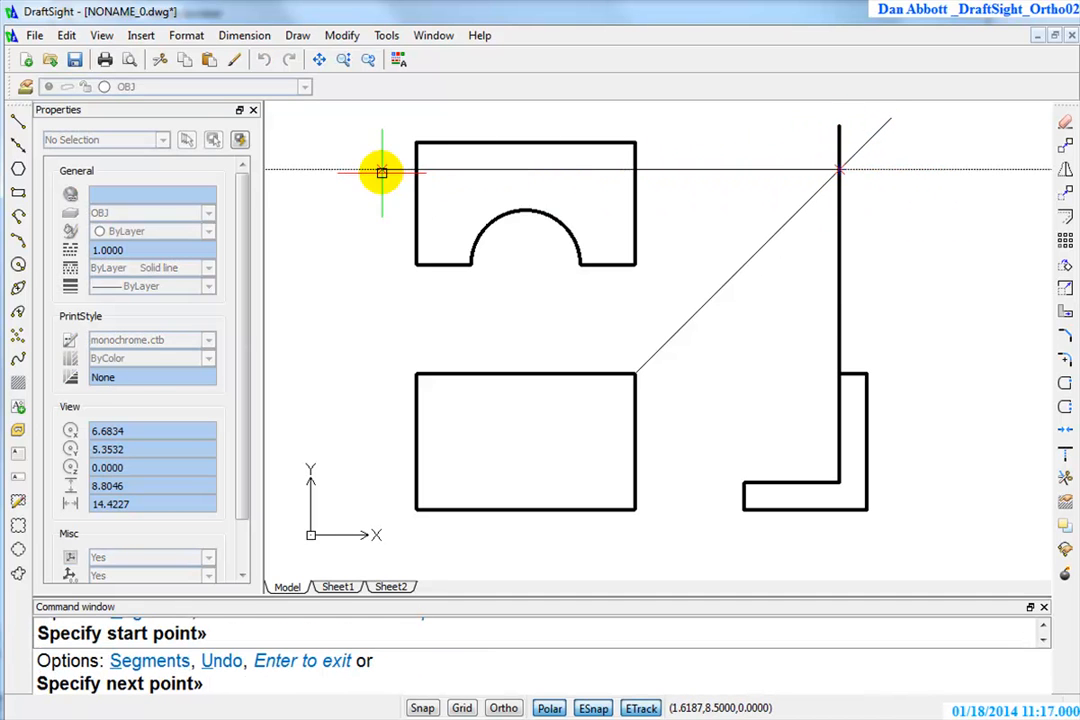
{"action": "left_click", "coordinate": [416, 169]}
{"action": "key", "text": "Escape"}
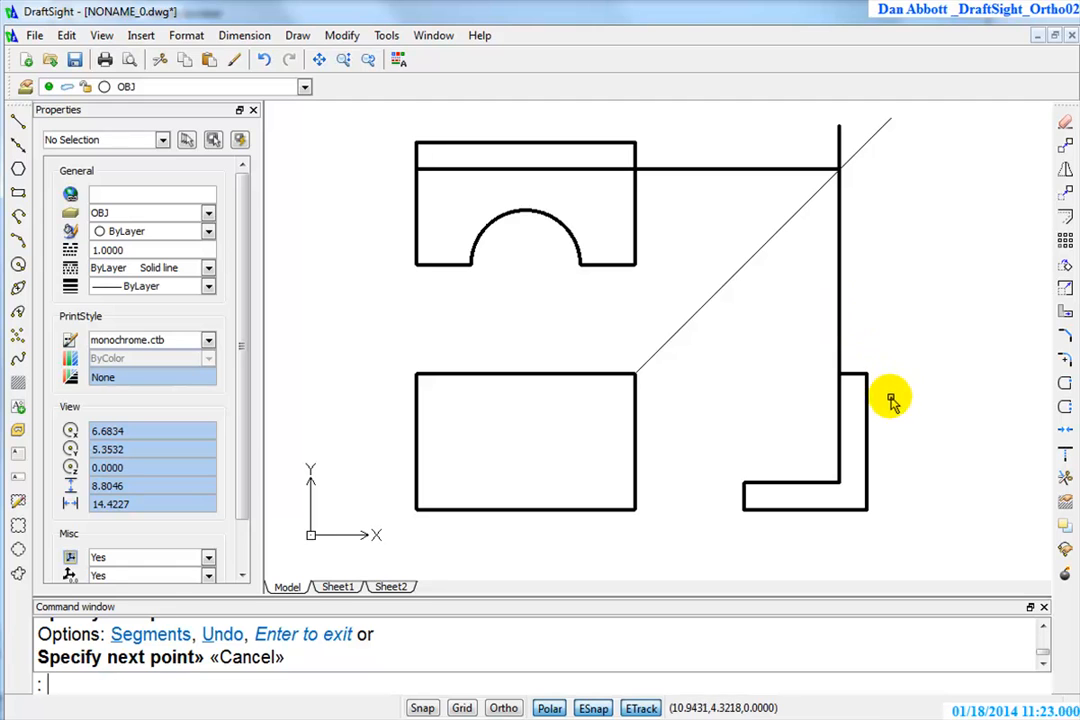
Delete the vertical projection line above the side view
{"action": "left_click", "coordinate": [859, 275]}
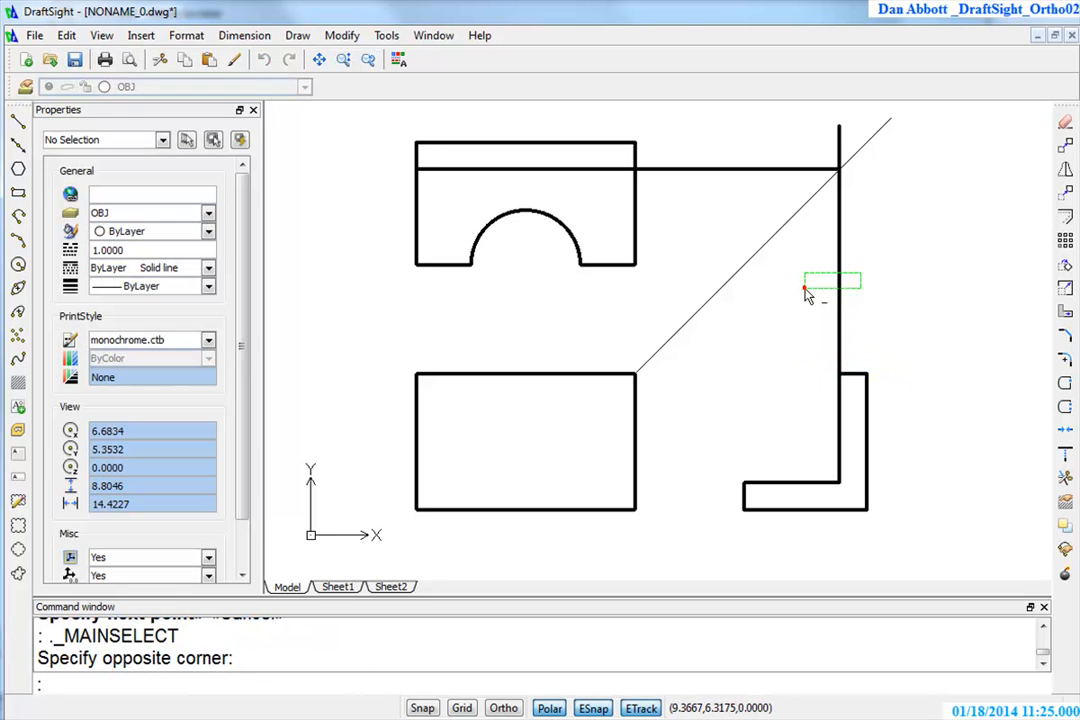
{"action": "left_click", "coordinate": [802, 291]}
{"action": "key", "text": "Delete"}
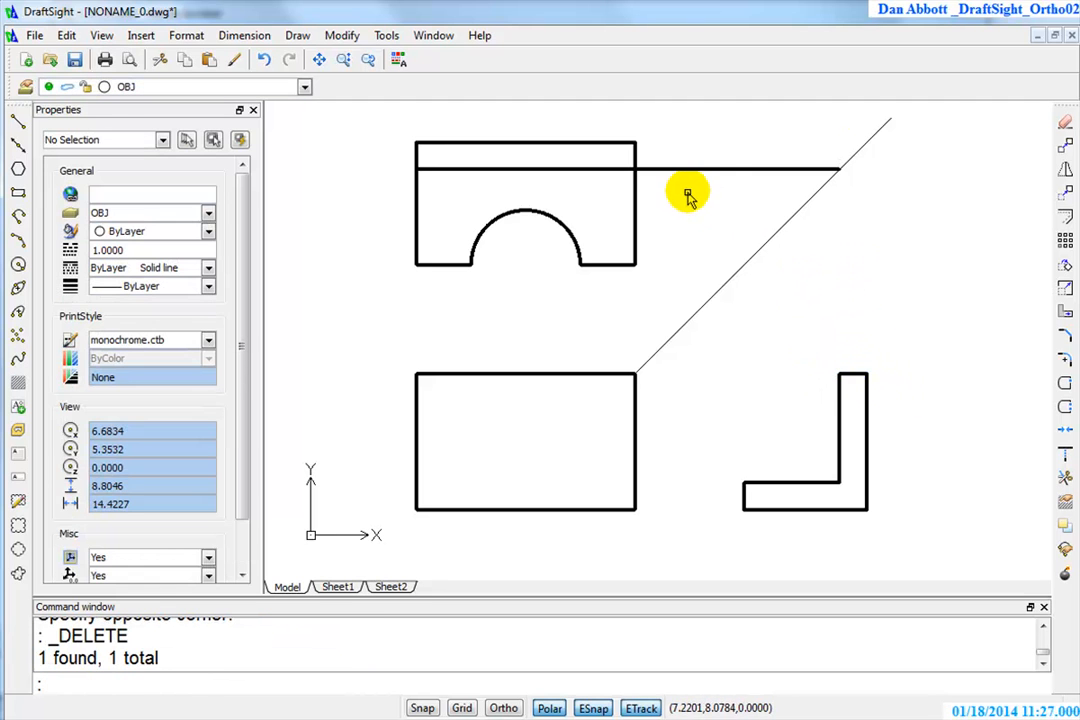
Shorten the horizontal line by stretching its right endpoint back to the top view's right edge
{"action": "left_click", "coordinate": [718, 170]}
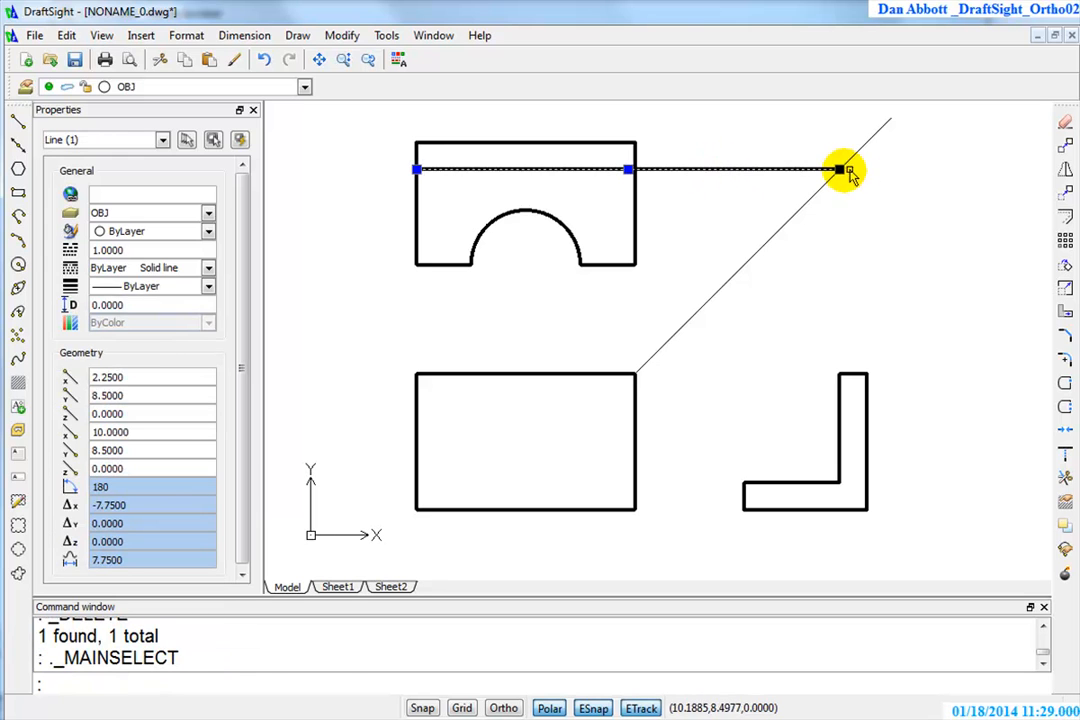
{"action": "left_click", "coordinate": [838, 170]}
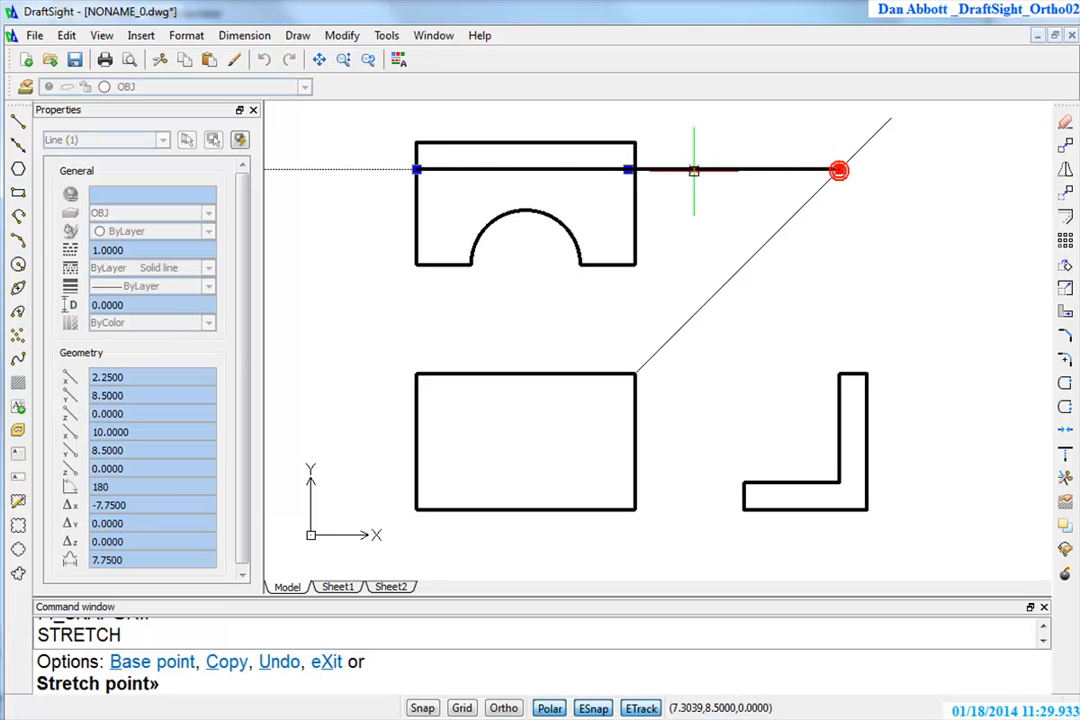
{"action": "left_click", "coordinate": [632, 170]}
Try stretching the horizontal line's right endpoint out beyond the top view, and undo that stretch
{"action": "left_click", "coordinate": [634, 169]}
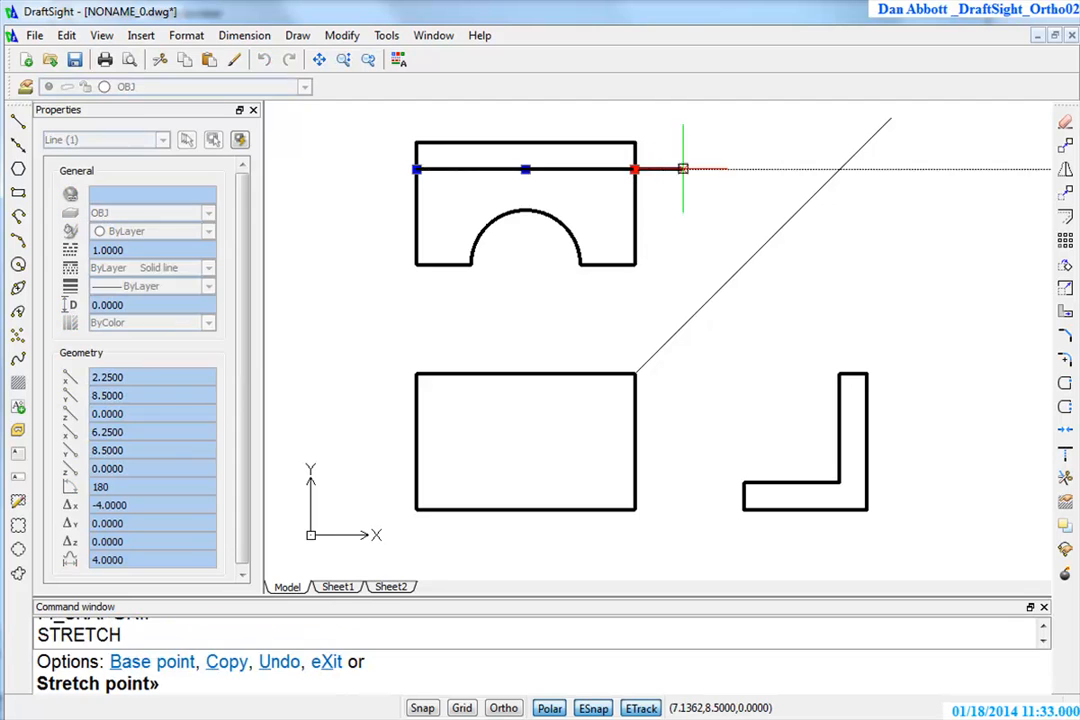
{"action": "left_click", "coordinate": [733, 175]}
{"action": "key", "text": "Escape"}
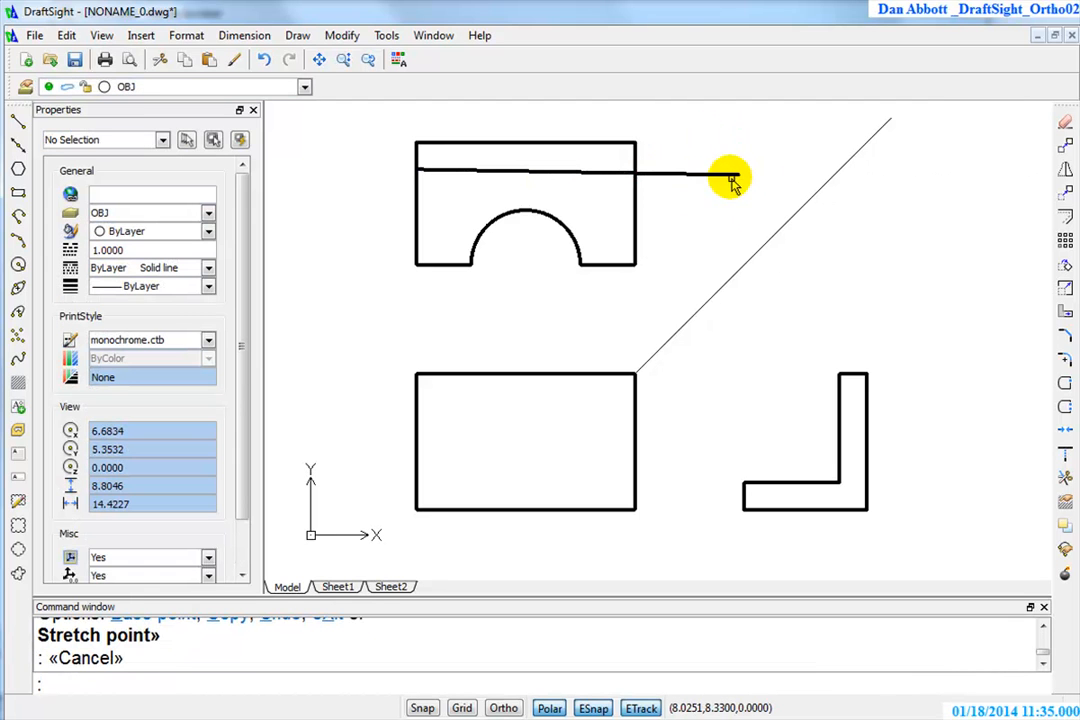
{"action": "type", "text": "u"}
{"action": "key", "text": "Return"}
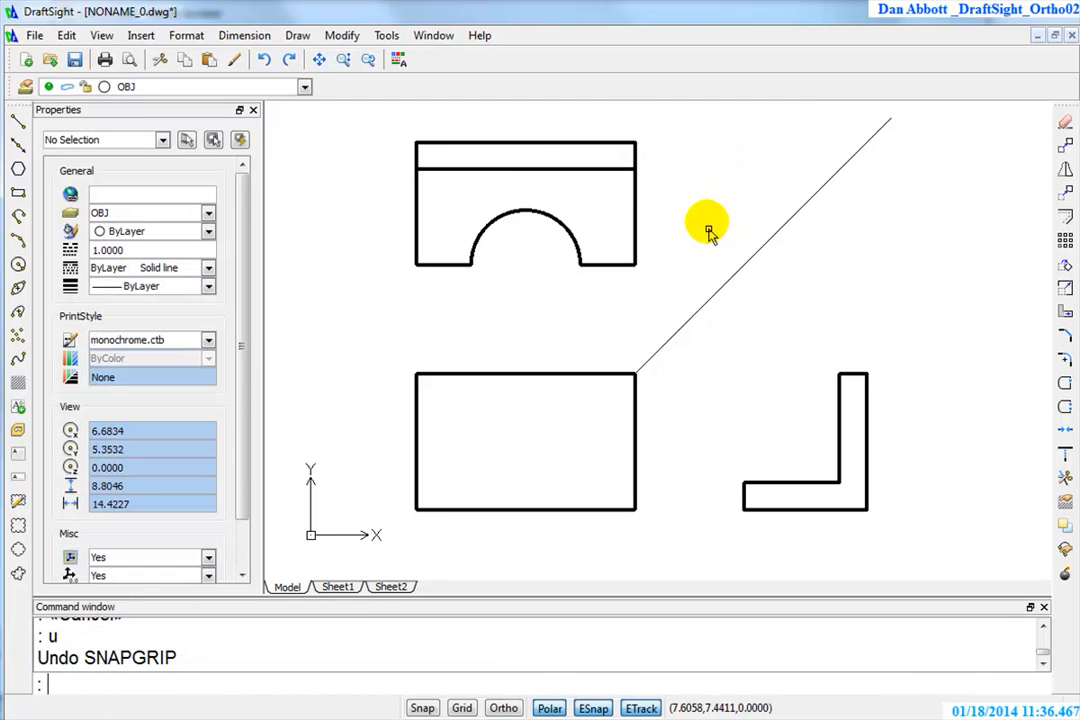
Stretch the horizontal line's right endpoint straight outward, about 2 units beyond the top view's right edge
{"action": "left_click", "coordinate": [614, 171]}
{"action": "left_click", "coordinate": [634, 169]}
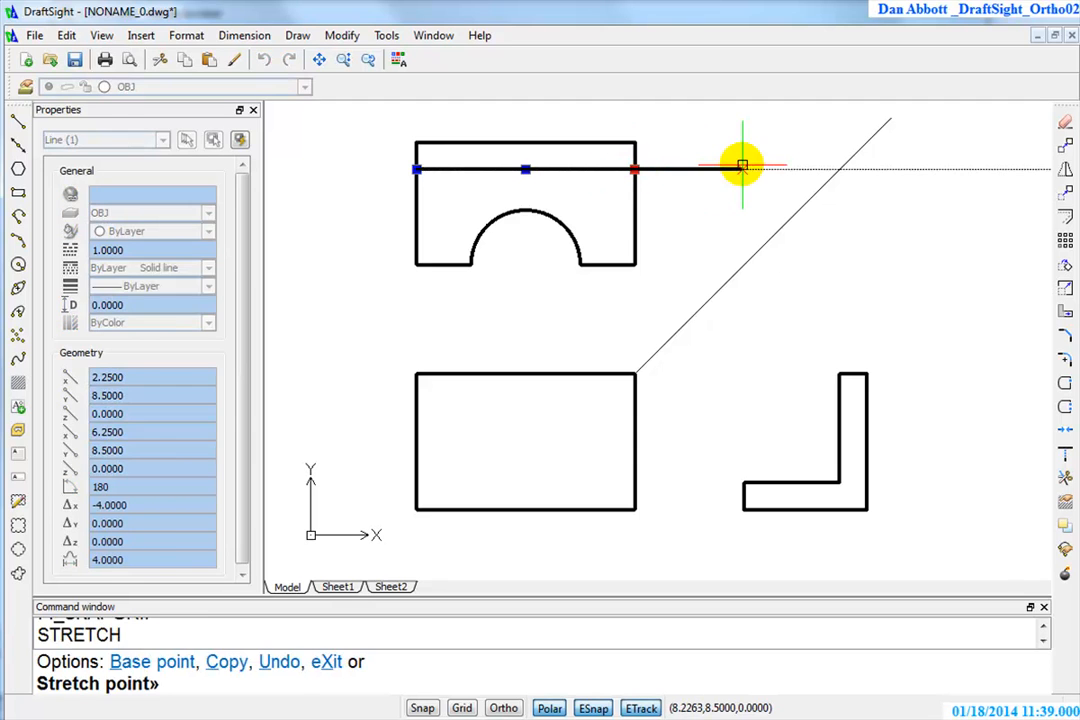
{"action": "left_click", "coordinate": [741, 167]}
{"action": "key", "text": "Escape"}
Trim off the part of the horizontal line outside the top view, using the view's right edge as cutting edge
{"action": "left_click", "coordinate": [1064, 478]}
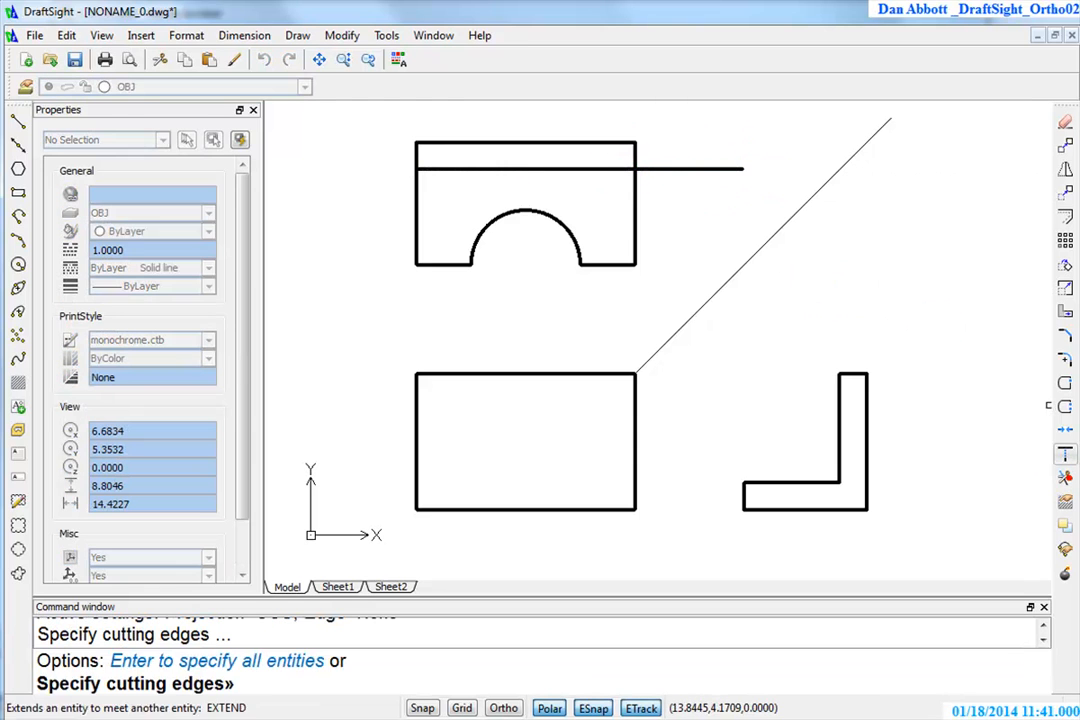
{"action": "left_click", "coordinate": [634, 201]}
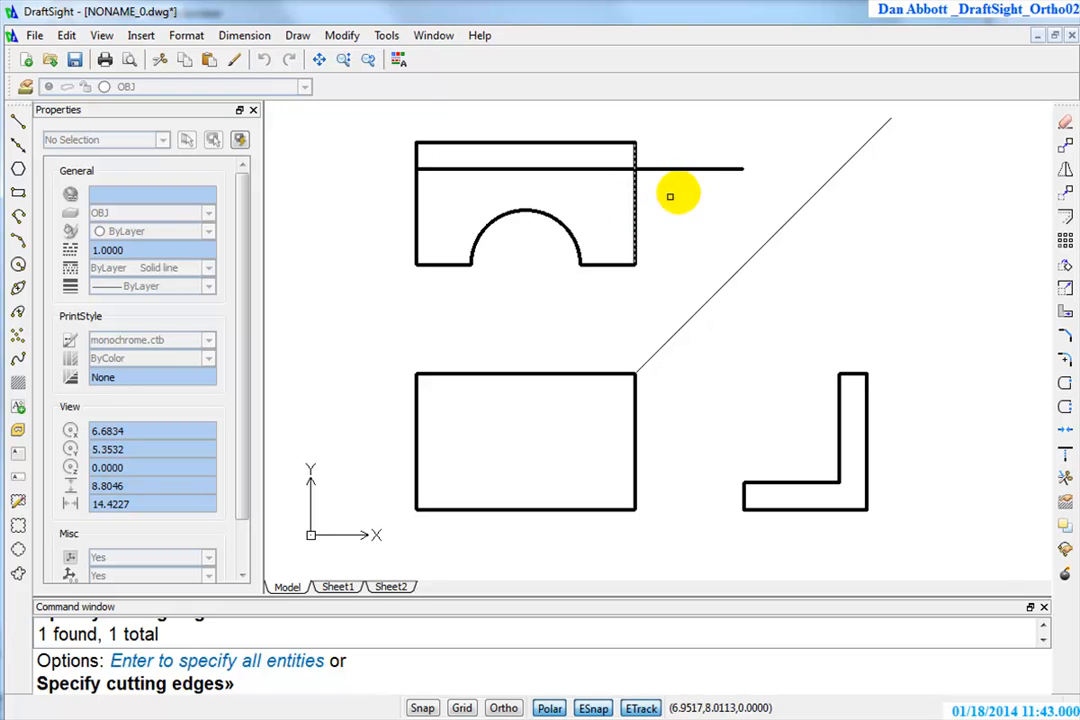
{"action": "key", "text": "Return"}
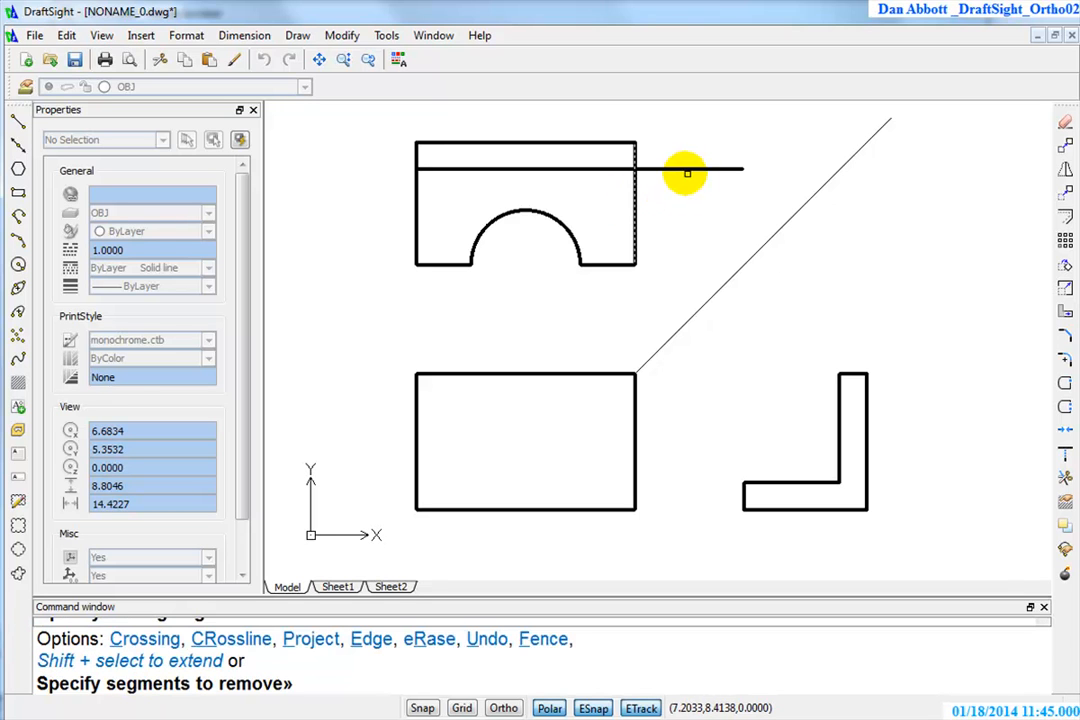
{"action": "left_click", "coordinate": [670, 169]}
{"action": "key", "text": "Escape"}
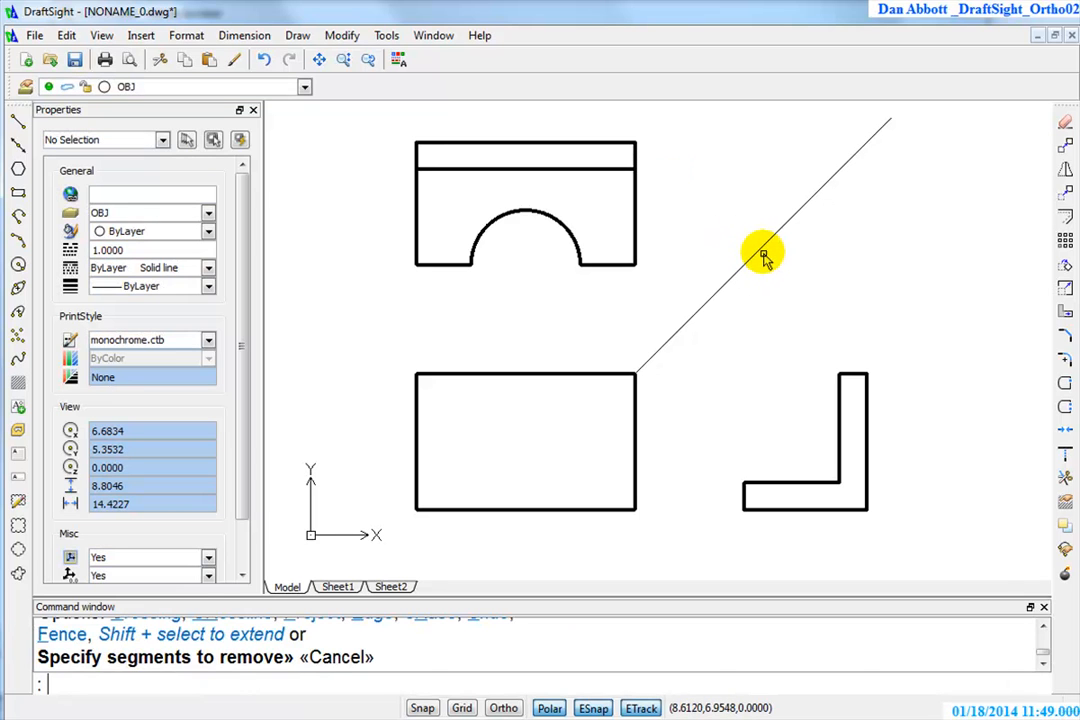
Draw a horizontal line from the upper-left corner of the side view's foot across to the front view's left edge
{"action": "type", "text": "l"}
{"action": "key", "text": "Return"}
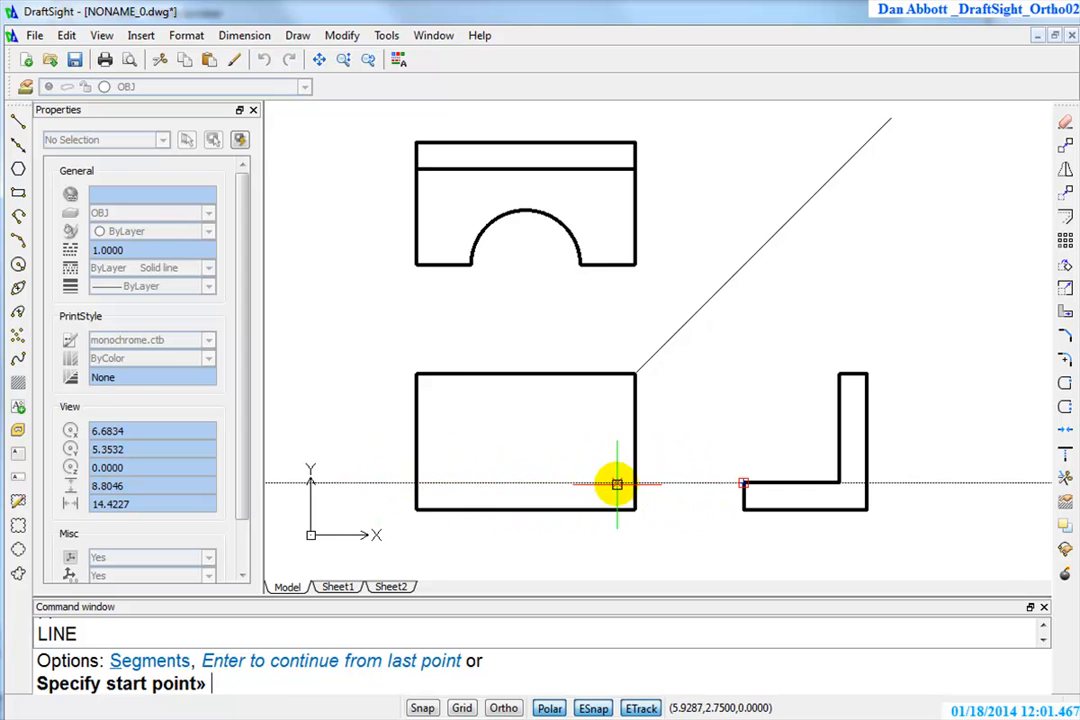
{"action": "left_click", "coordinate": [737, 483]}
{"action": "left_click", "coordinate": [416, 483]}
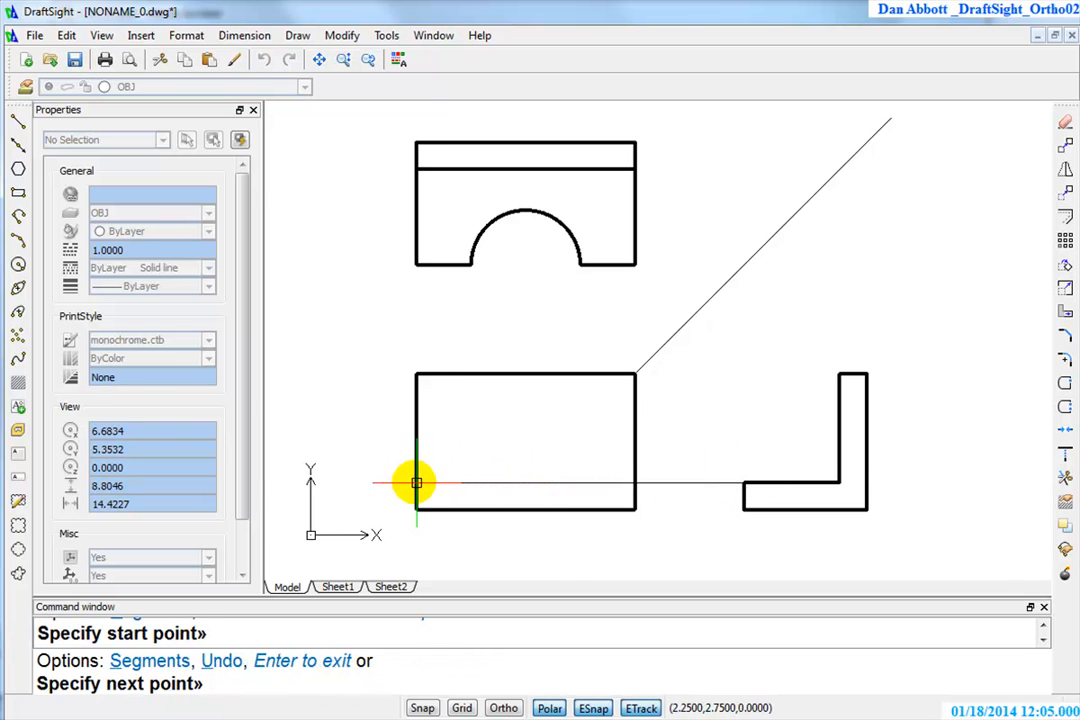
{"action": "key", "text": "Escape"}
Trim away the line segment between the front and side views, using the front view's rectangle as cutting edge
{"action": "type", "text": "tr"}
{"action": "key", "text": "Return"}
{"action": "left_click", "coordinate": [632, 434]}
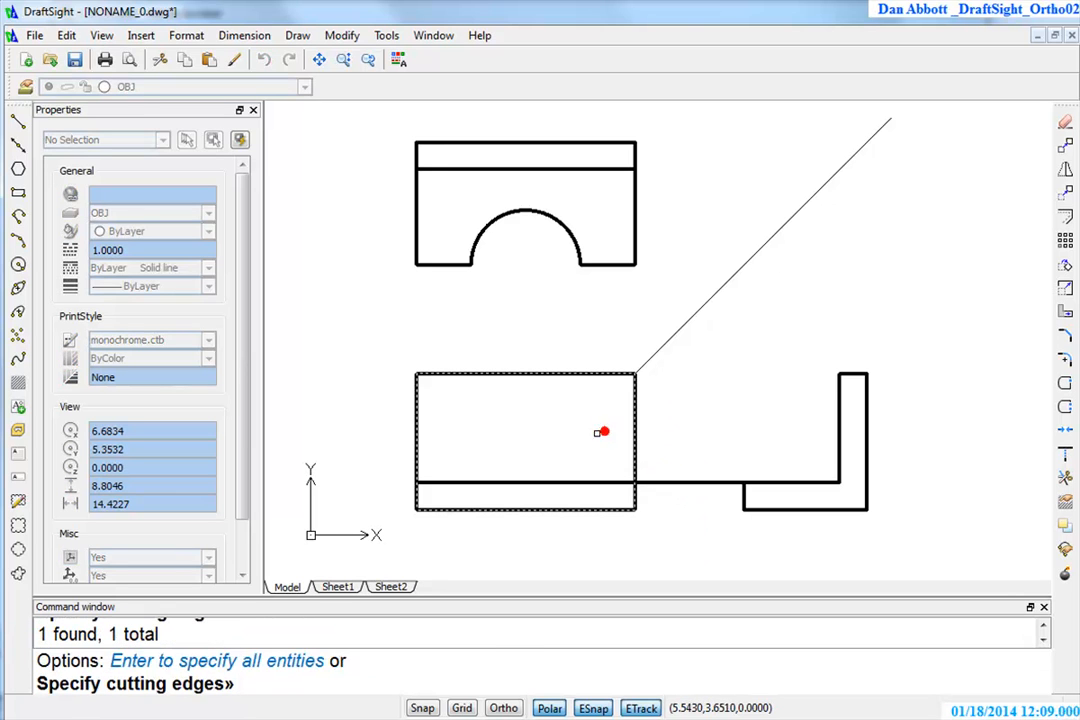
{"action": "key", "text": "Return"}
{"action": "left_click", "coordinate": [682, 482]}
{"action": "key", "text": "Escape"}
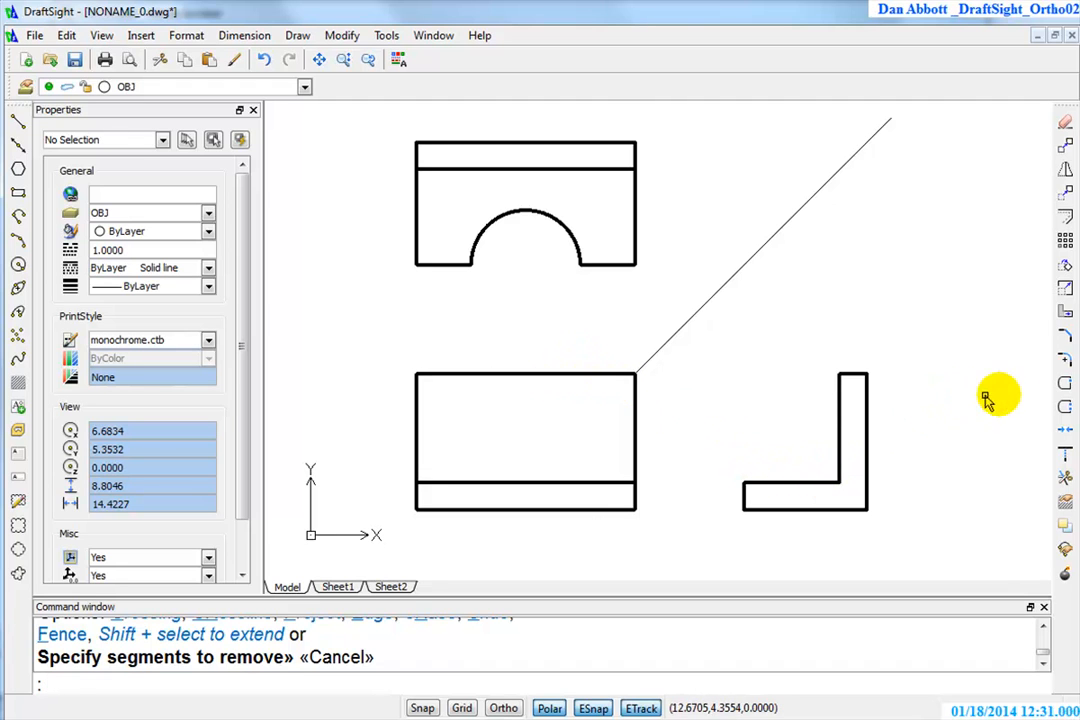
Fillet the upper-right corner of the front view with a radius of .5
{"action": "left_click", "coordinate": [1067, 358]}
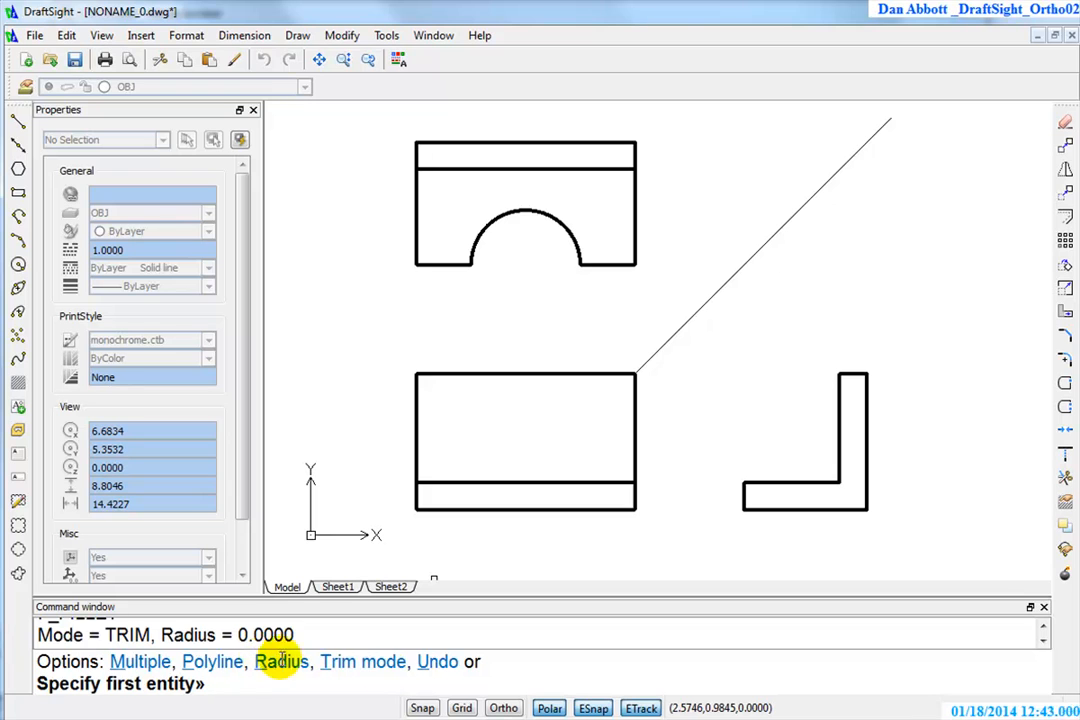
{"action": "type", "text": "r"}
{"action": "key", "text": "Return"}
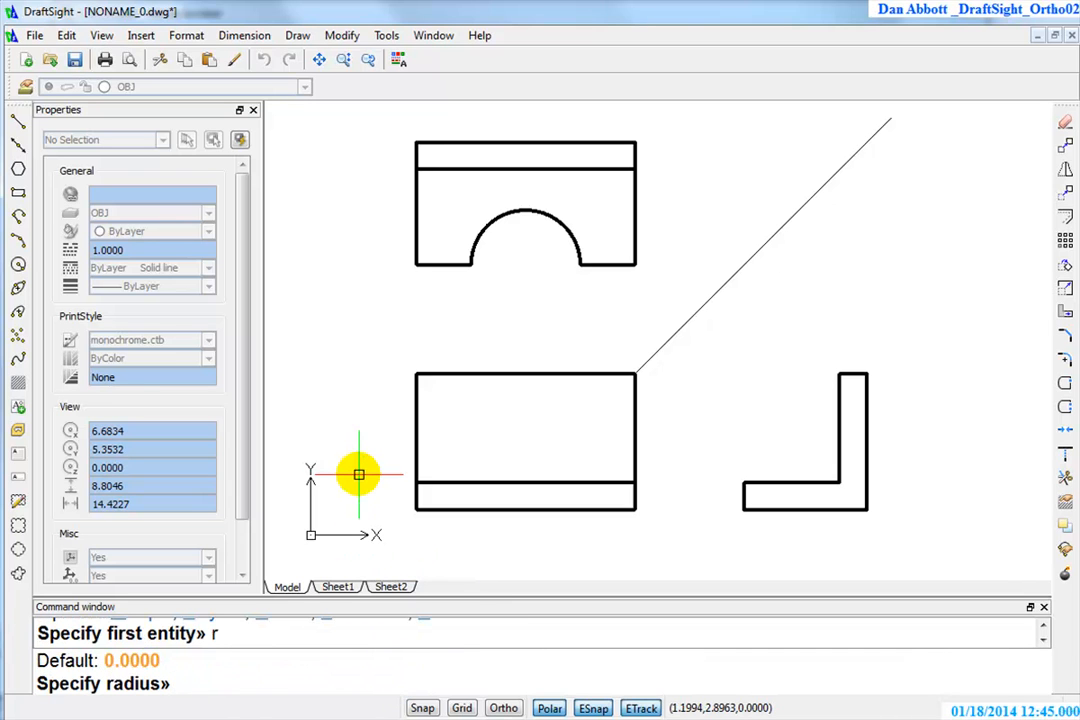
{"action": "type", "text": ".5"}
{"action": "key", "text": "Return"}
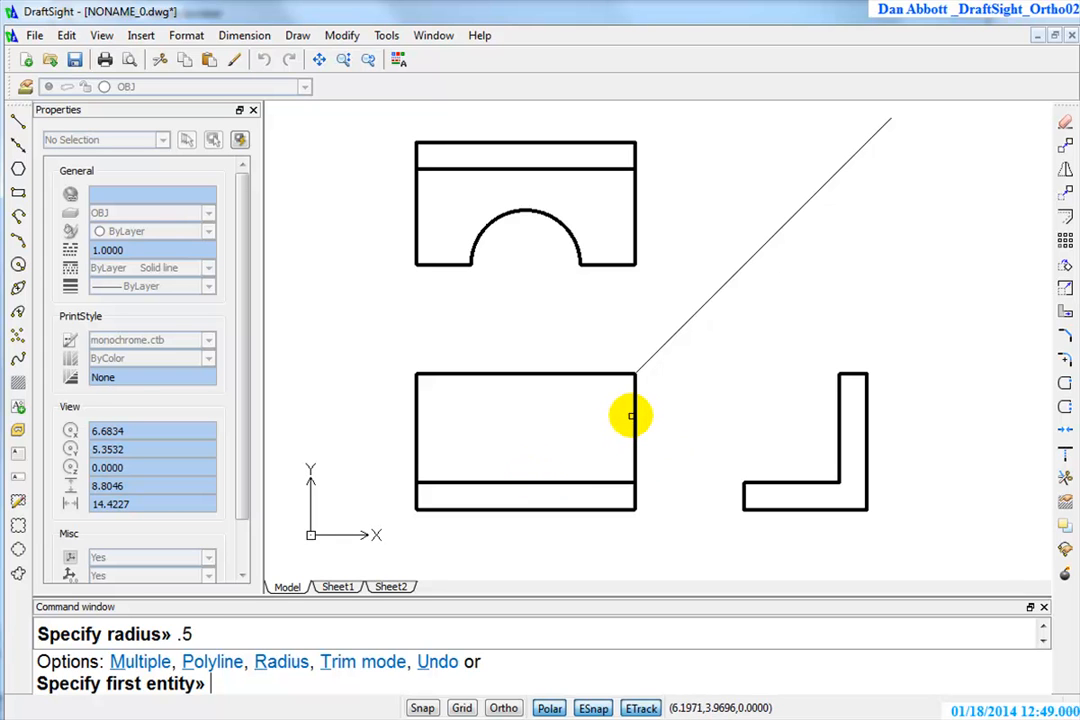
{"action": "left_click", "coordinate": [631, 415]}
{"action": "left_click", "coordinate": [616, 373]}
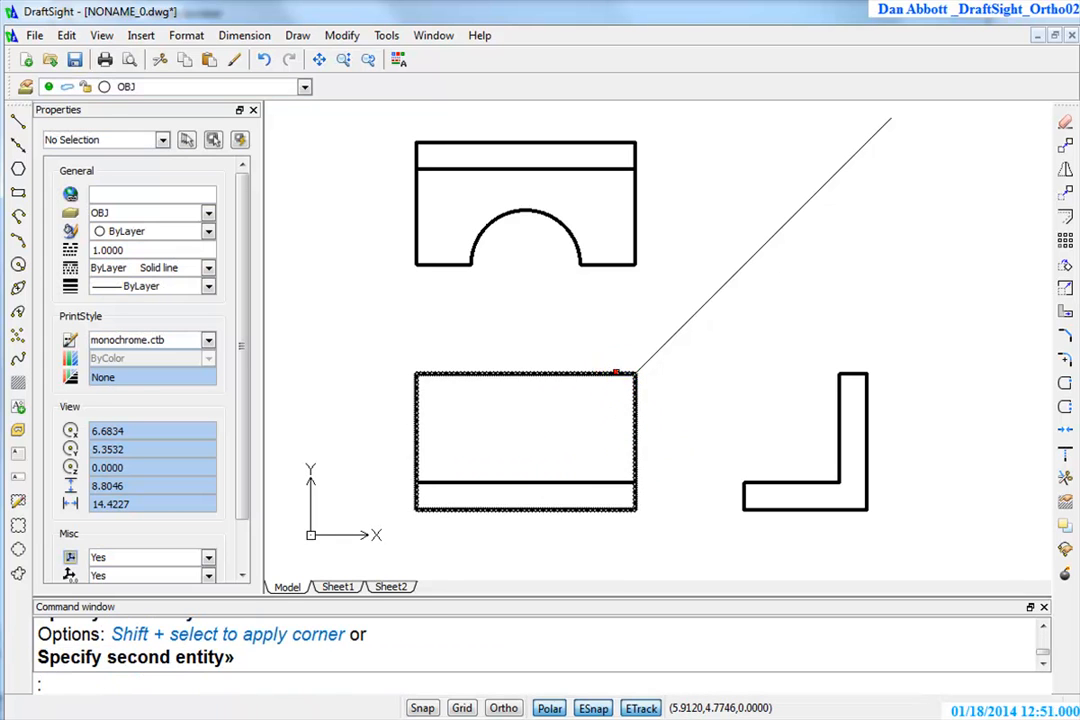
Fillet the upper-left corner of the front view with the same radius
{"action": "key", "text": "Return"}
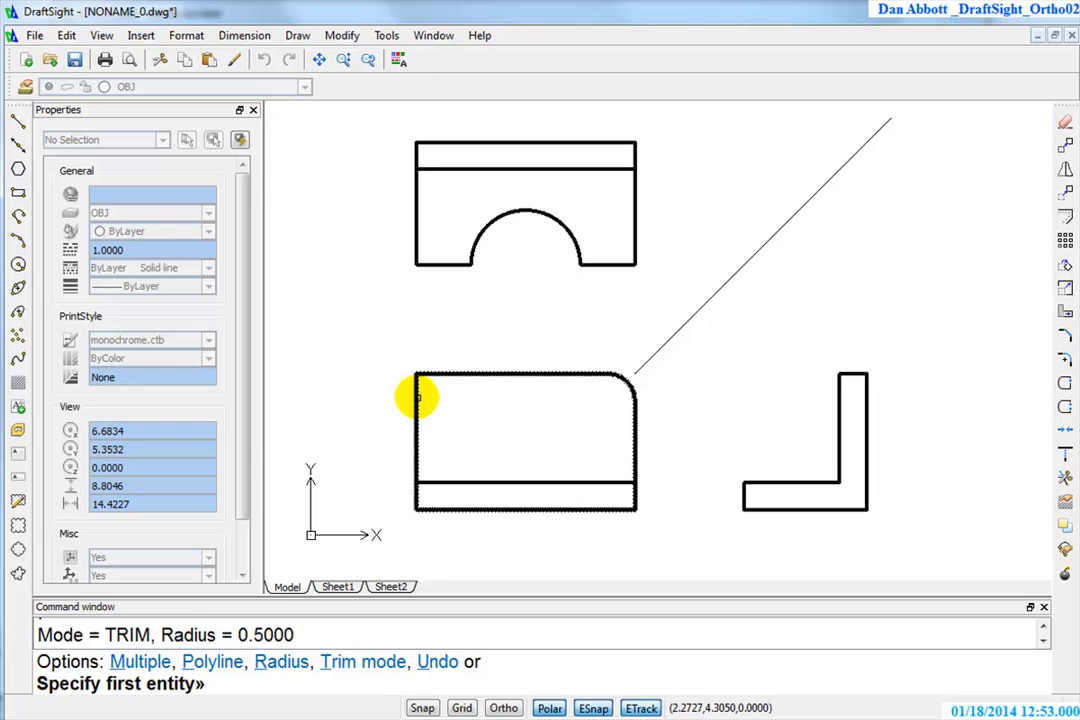
{"action": "left_click", "coordinate": [418, 398]}
{"action": "key", "text": "Escape"}
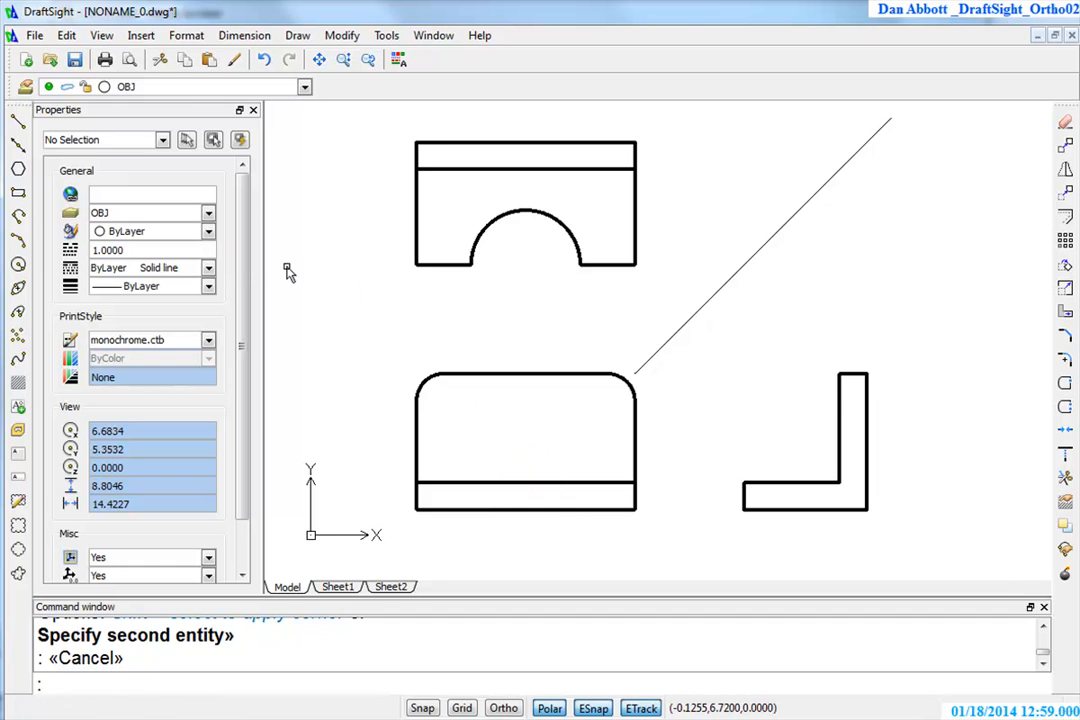
Draw a circle of diameter 1 in the front view, centred 1 unit above the midpoint of the inner horizontal line
{"action": "left_click", "coordinate": [17, 265]}
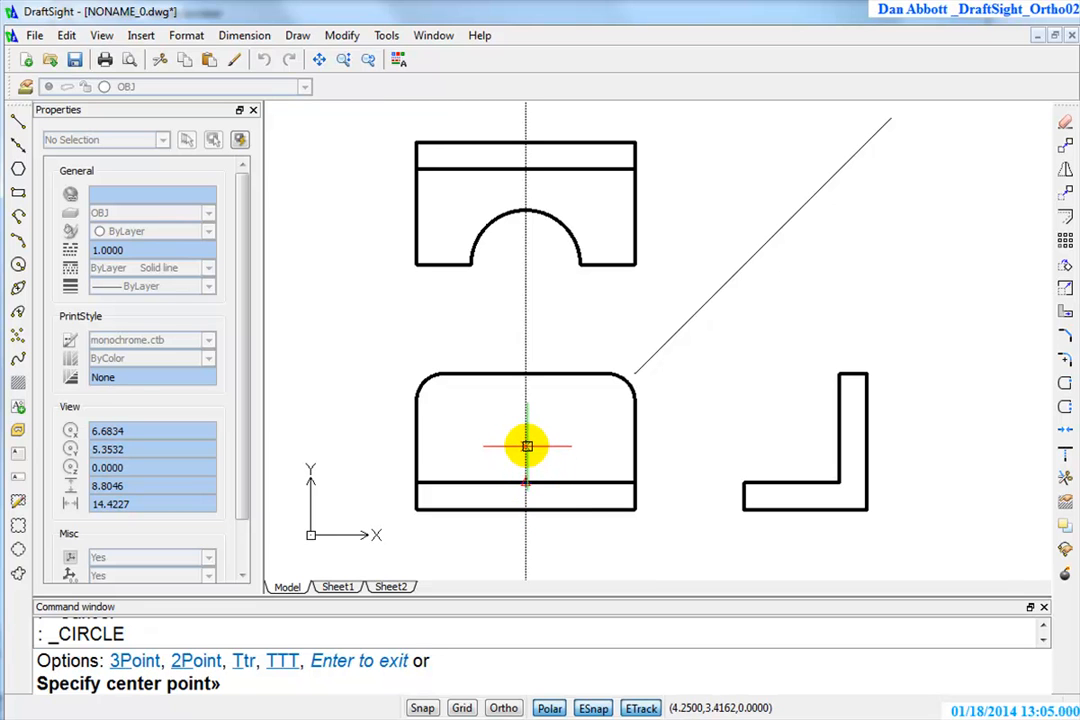
{"action": "type", "text": "1"}
{"action": "key", "text": "Return"}
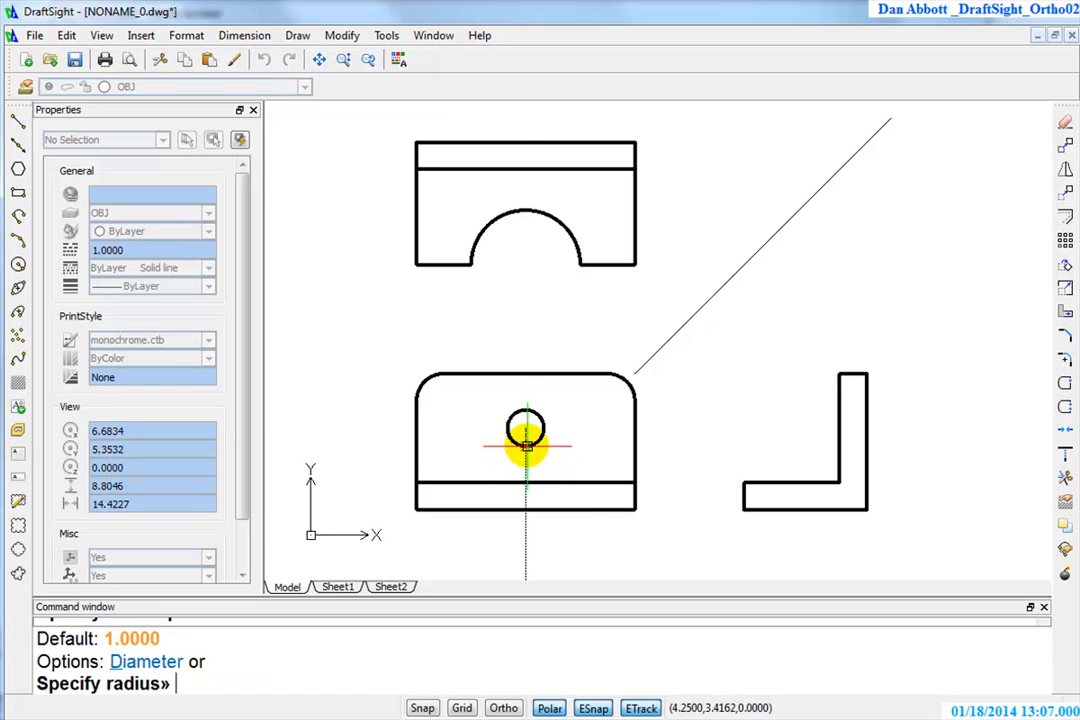
{"action": "key", "text": "Return"}
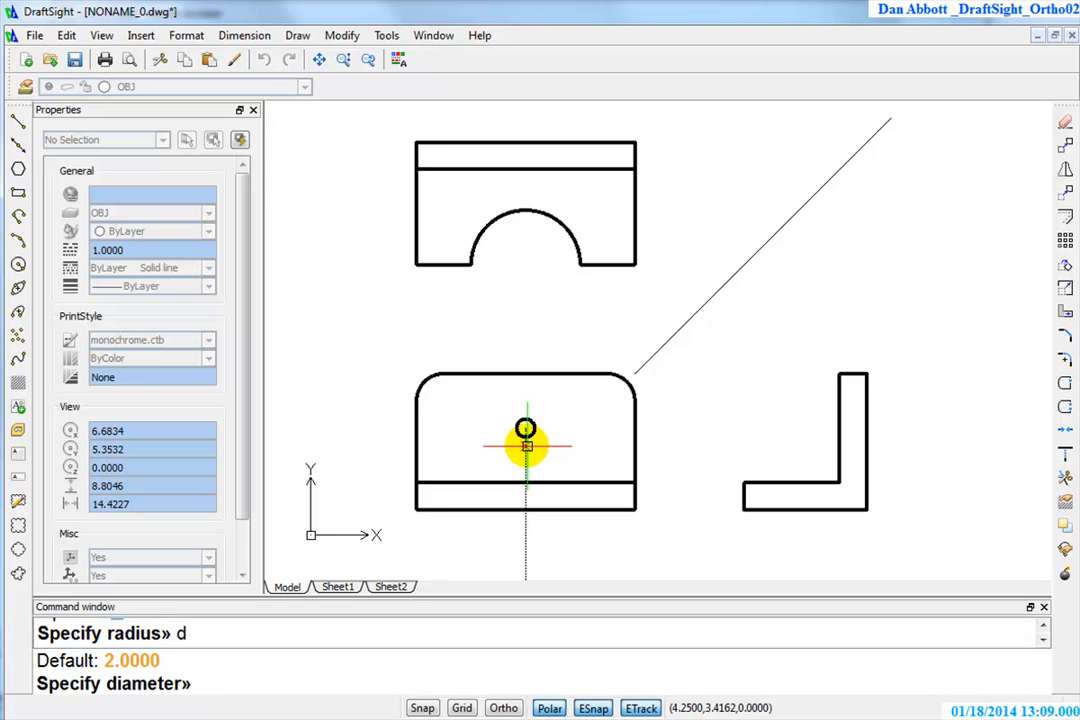
{"action": "type", "text": "1"}
{"action": "key", "text": "Return"}
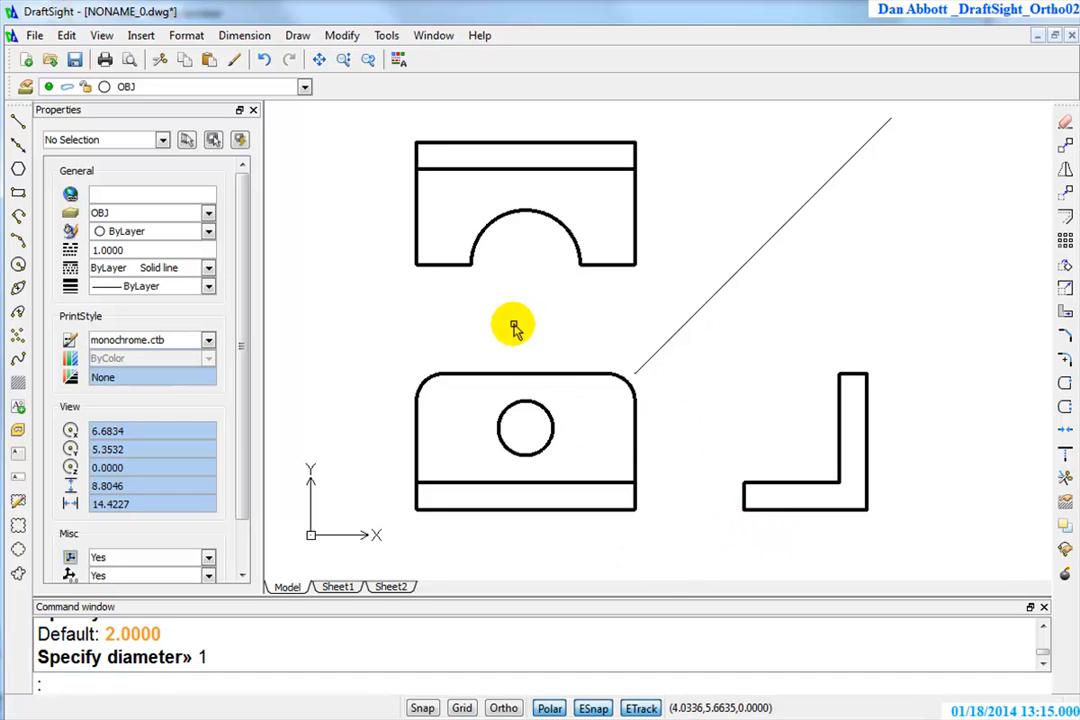
{"action": "left_click", "coordinate": [18, 121]}
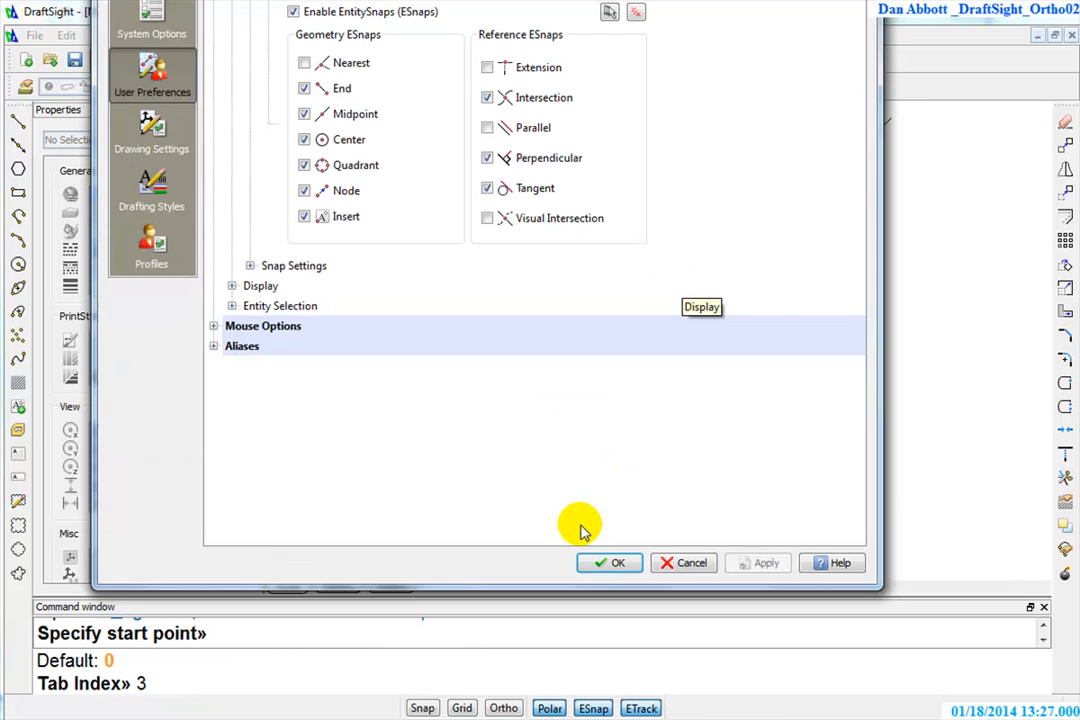
{"action": "left_click", "coordinate": [607, 562]}
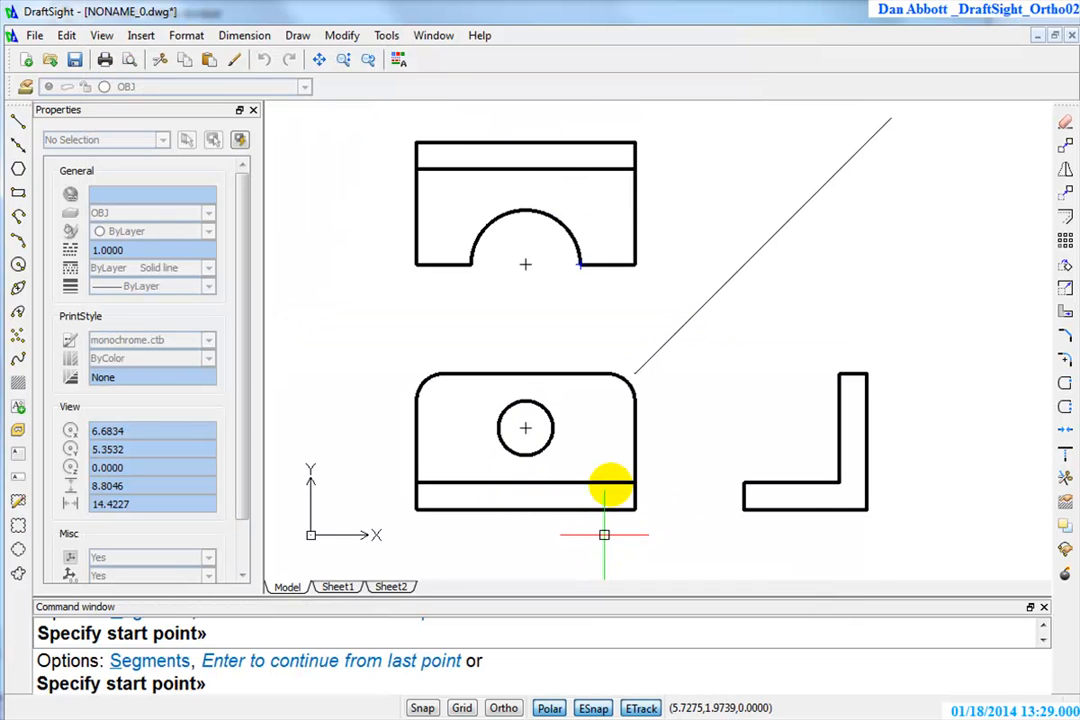
{"action": "mouse_move", "coordinate": [580, 265]}
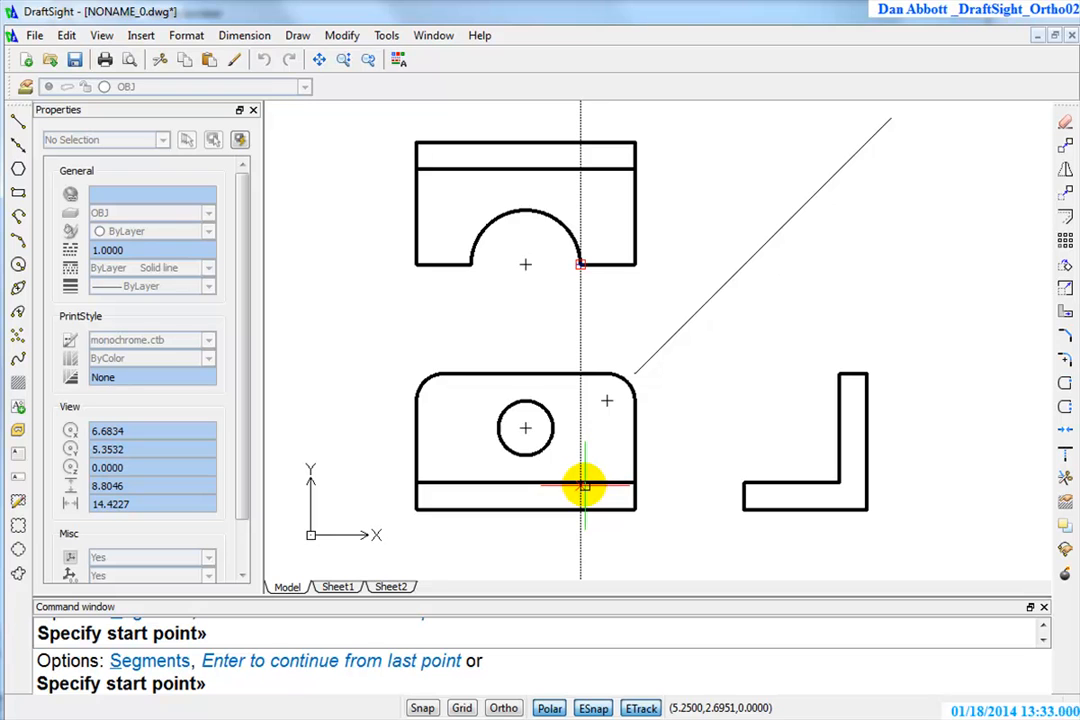
{"action": "scroll", "coordinate": [585, 487], "scroll_direction": "down", "scroll_amount": 1}
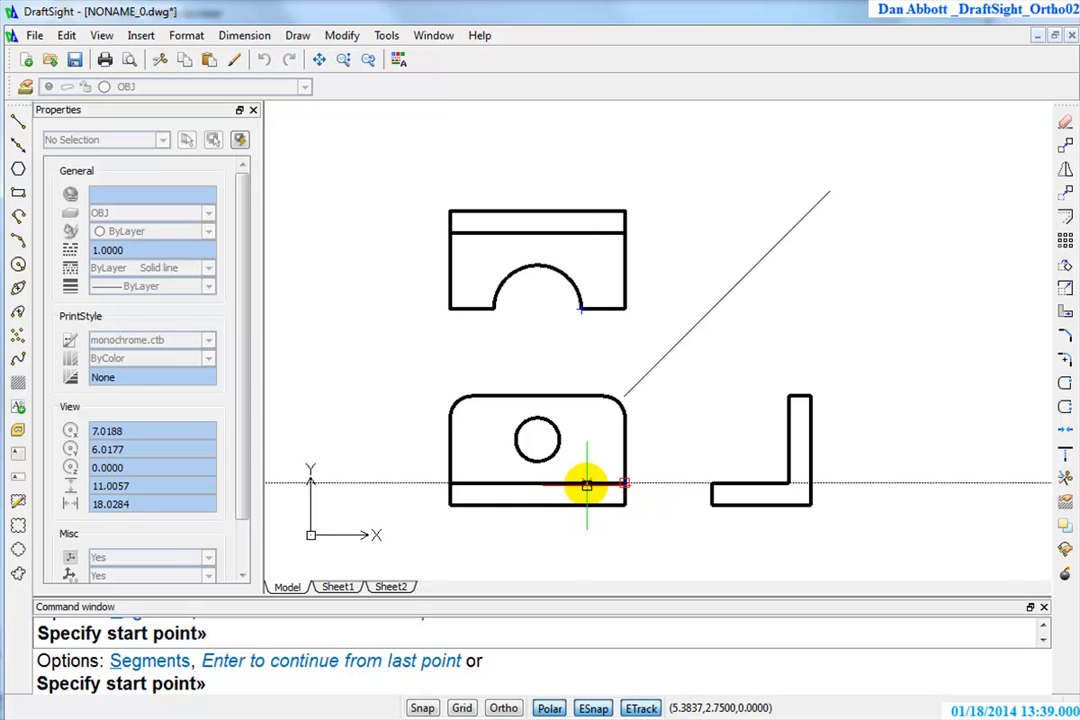
{"action": "key", "text": "Escape"}
{"action": "scroll", "coordinate": [622, 450], "scroll_direction": "up", "scroll_amount": 1}
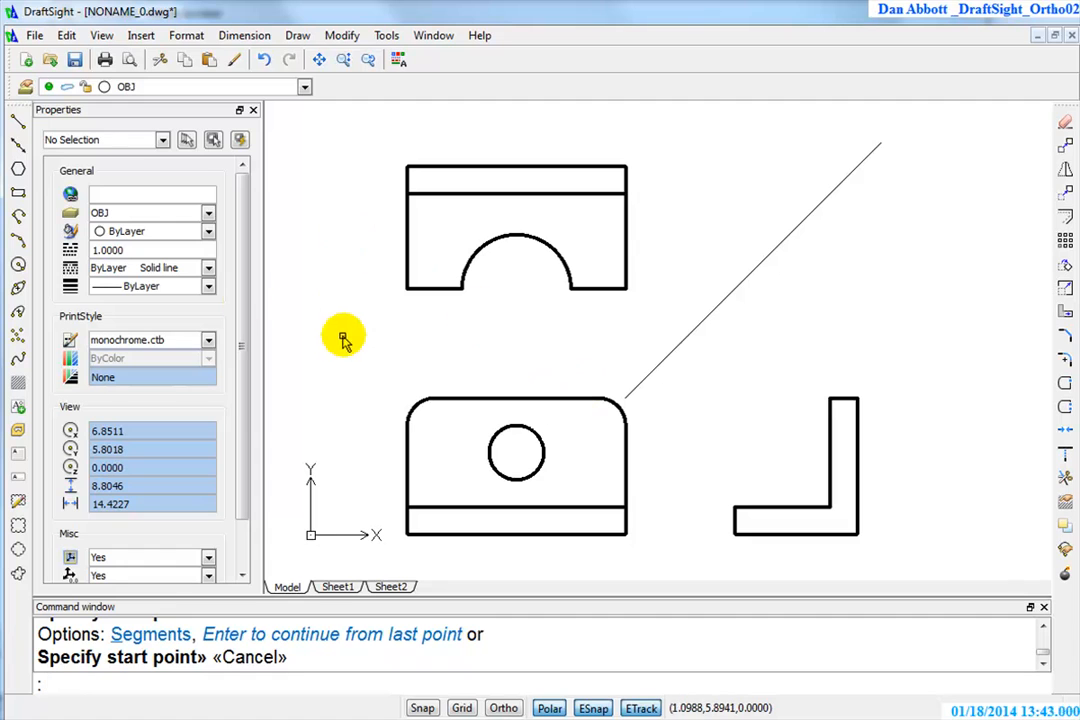
Draw two vertical lines across the front view's base strip, aligned with the right and left ends of the top view's arc cutout
{"action": "left_click", "coordinate": [18, 120]}
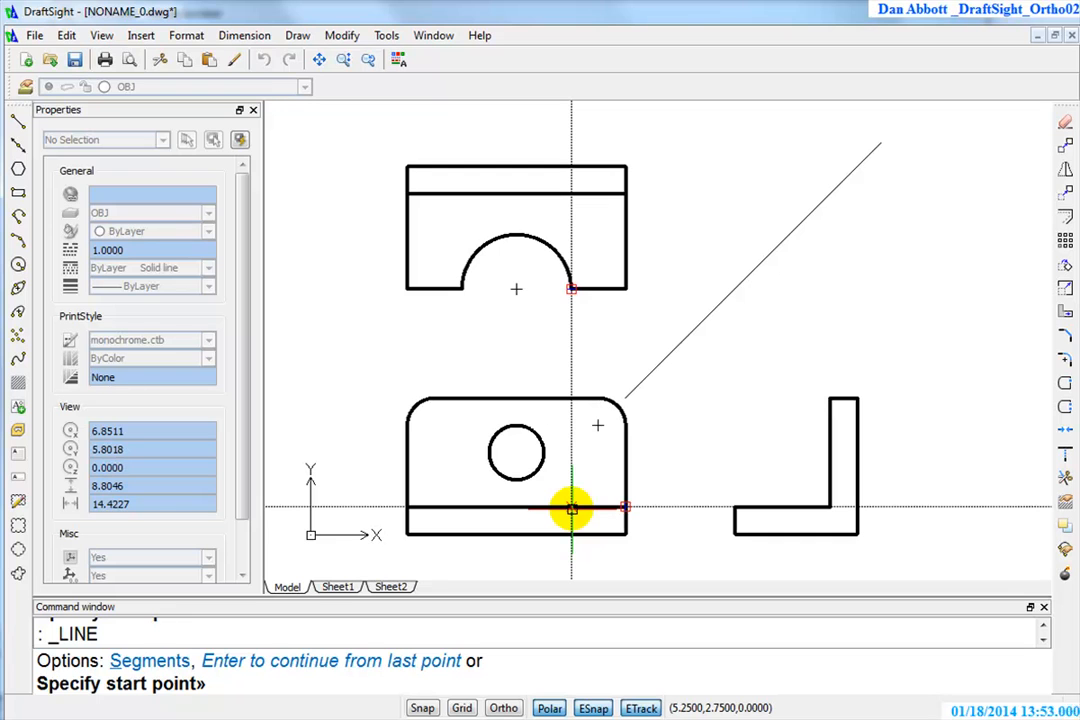
{"action": "left_click", "coordinate": [571, 509]}
{"action": "left_click", "coordinate": [571, 534]}
{"action": "key", "text": "Return"}
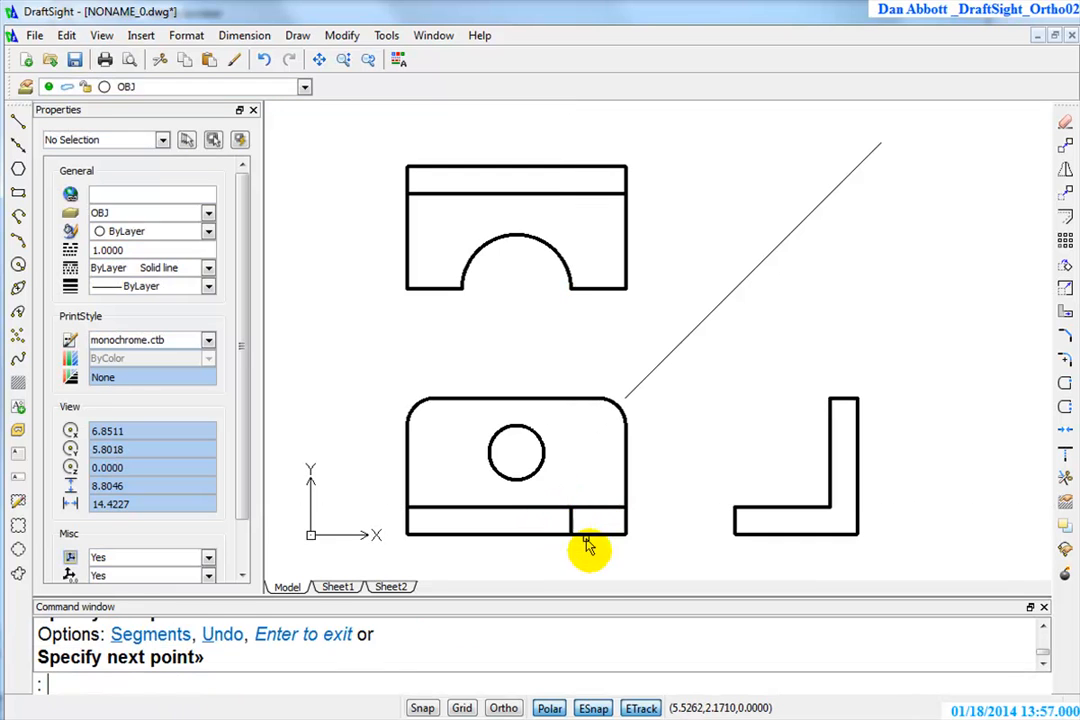
{"action": "key", "text": "Return"}
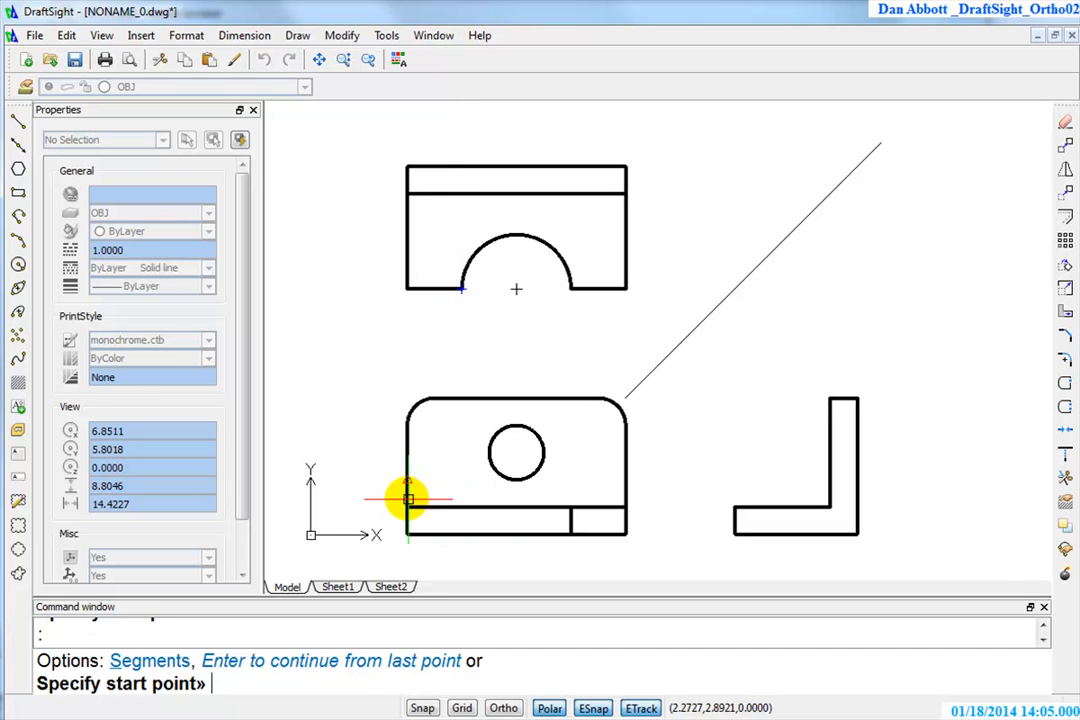
{"action": "left_click", "coordinate": [459, 509]}
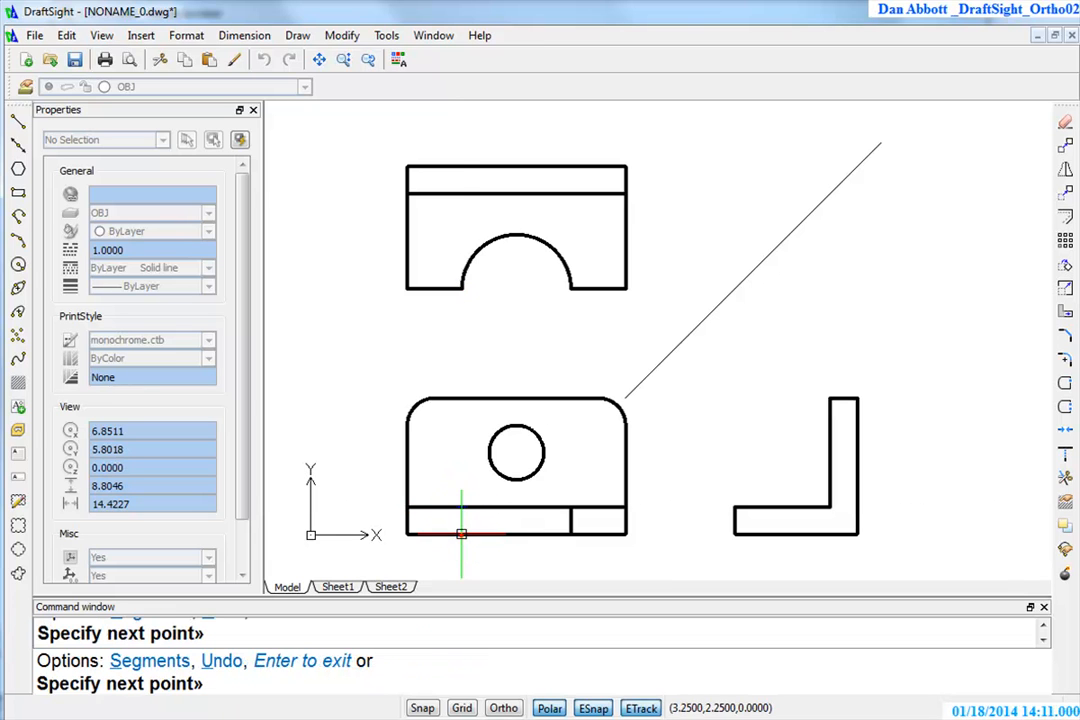
{"action": "left_click", "coordinate": [461, 534]}
{"action": "key", "text": "Return"}
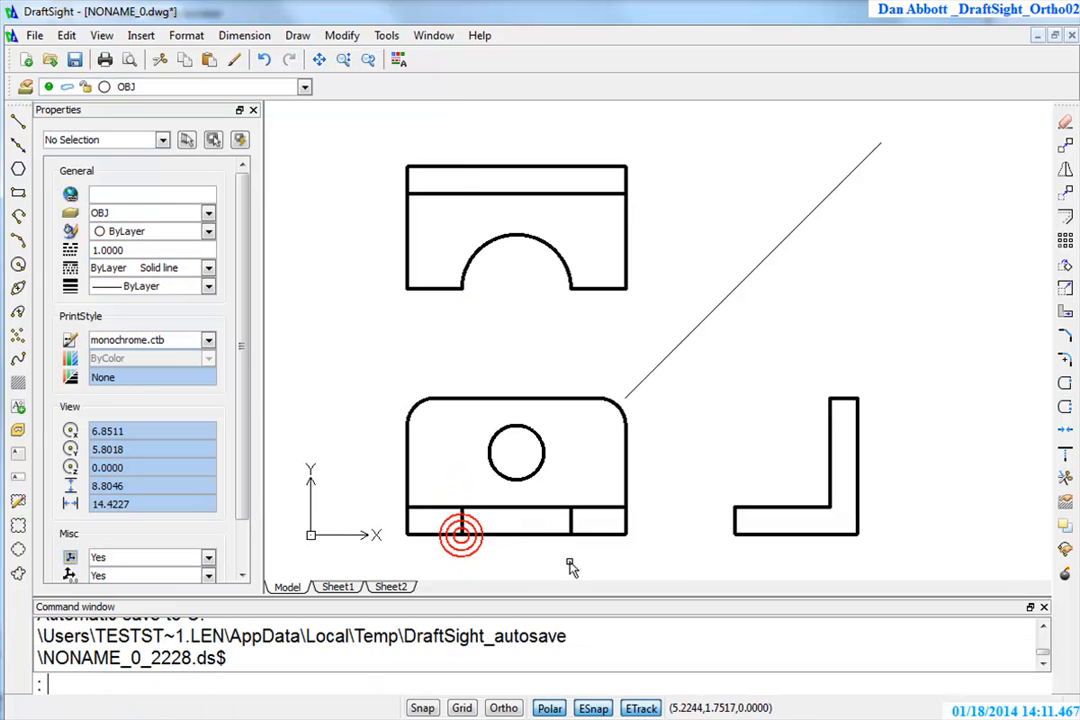
Make HID the active layer and draw a horizontal line across the side view's upright, level with the top of the front view's circle
{"action": "left_click", "coordinate": [305, 87]}
{"action": "left_click", "coordinate": [128, 140]}
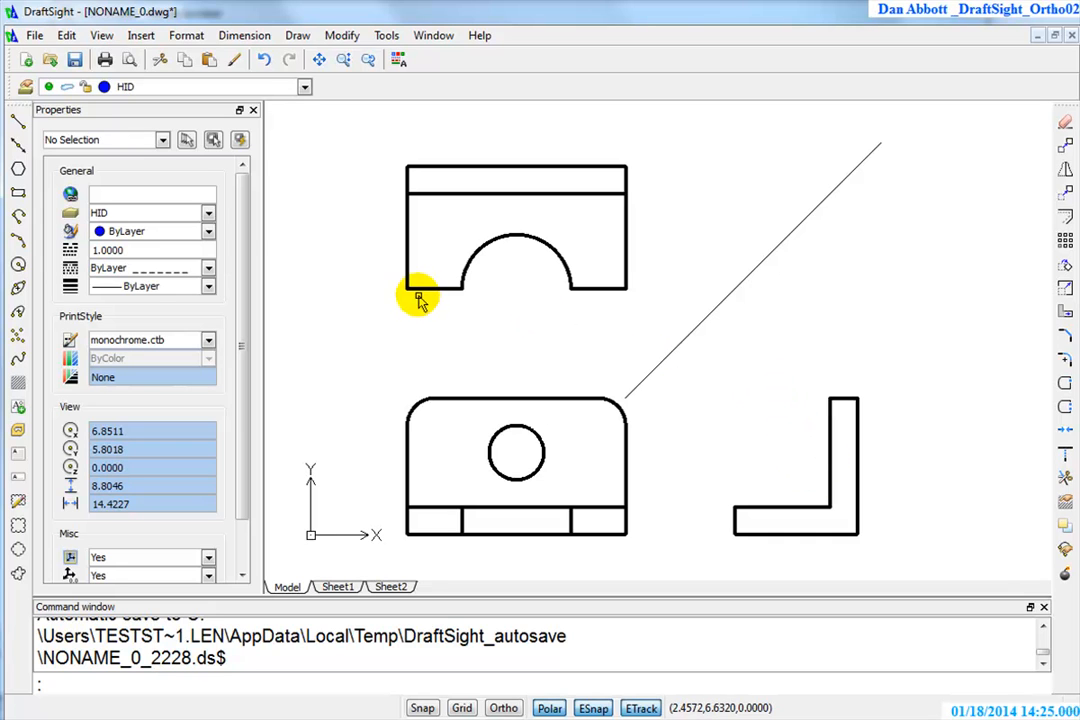
{"action": "left_click", "coordinate": [18, 119]}
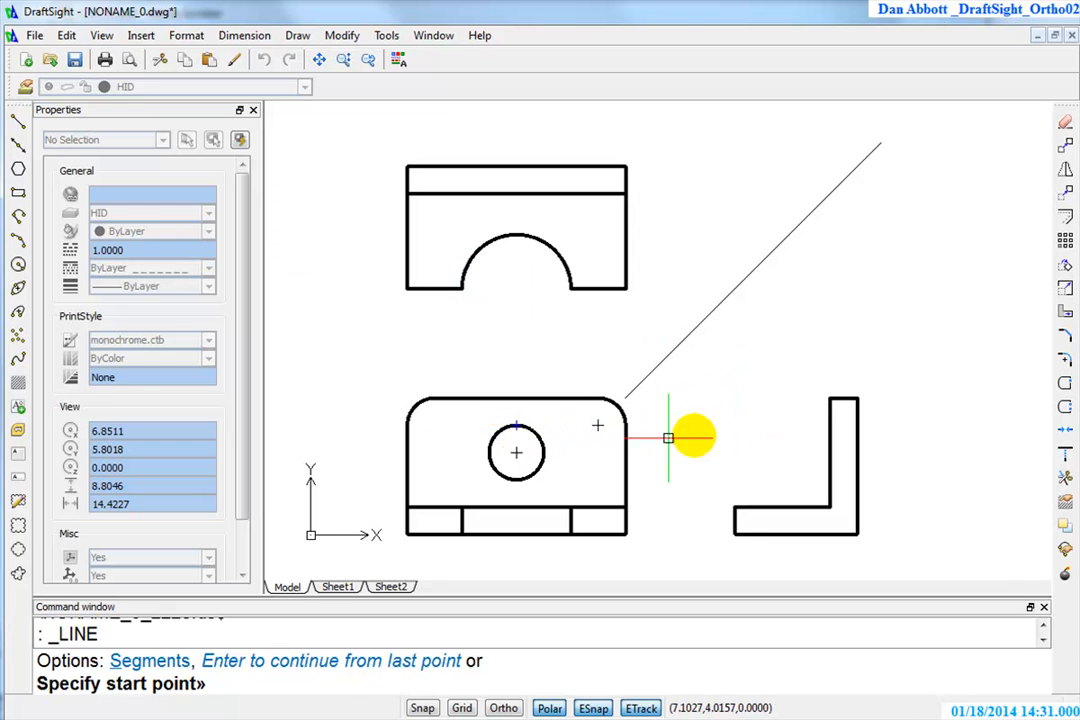
{"action": "left_click", "coordinate": [830, 426]}
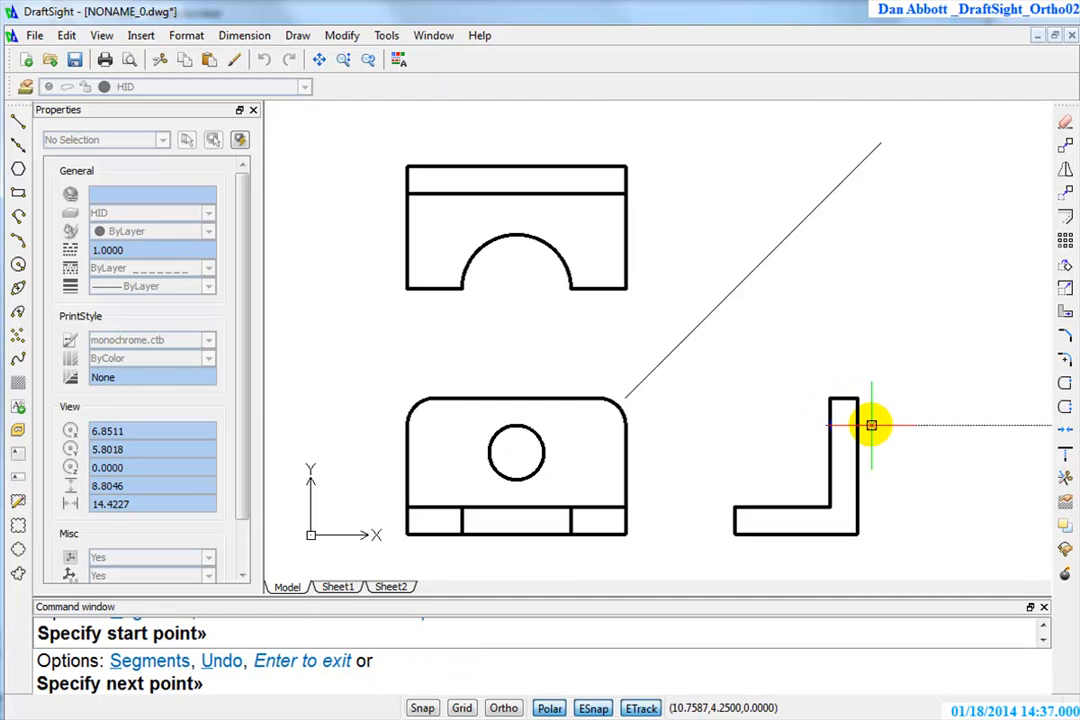
{"action": "left_click", "coordinate": [857, 426]}
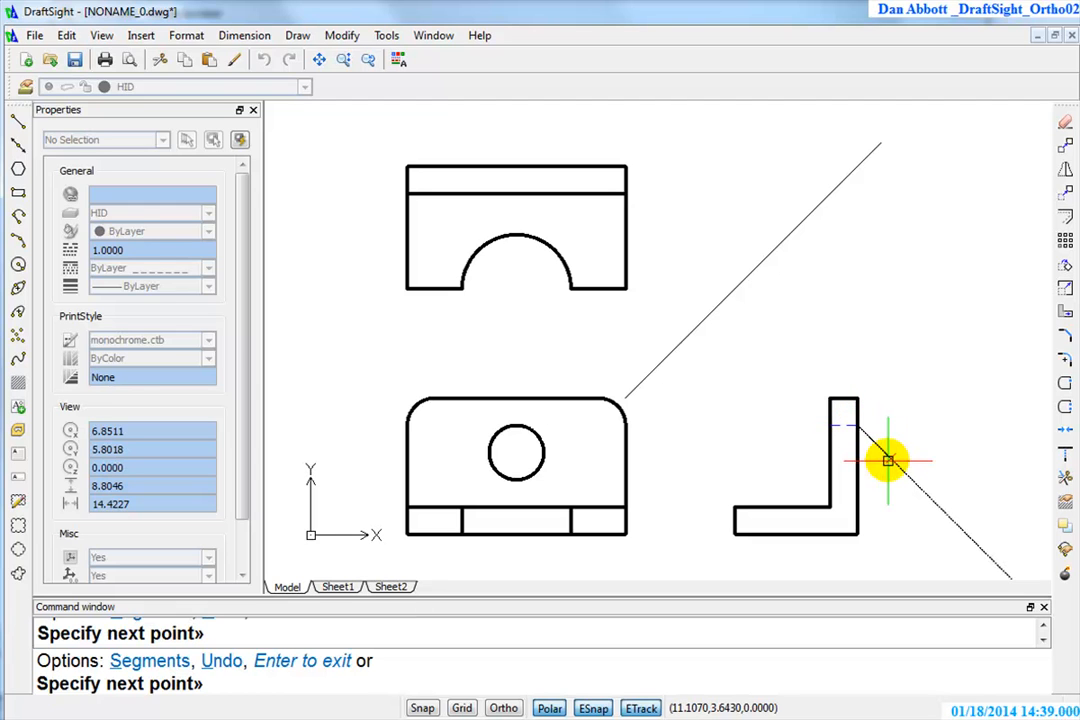
{"action": "key", "text": "Escape"}
Set the line scale of the side view's hidden line to .5
{"action": "scroll", "coordinate": [845, 428], "scroll_direction": "up", "scroll_amount": 2}
{"action": "scroll", "coordinate": [845, 428], "scroll_direction": "up", "scroll_amount": 4}
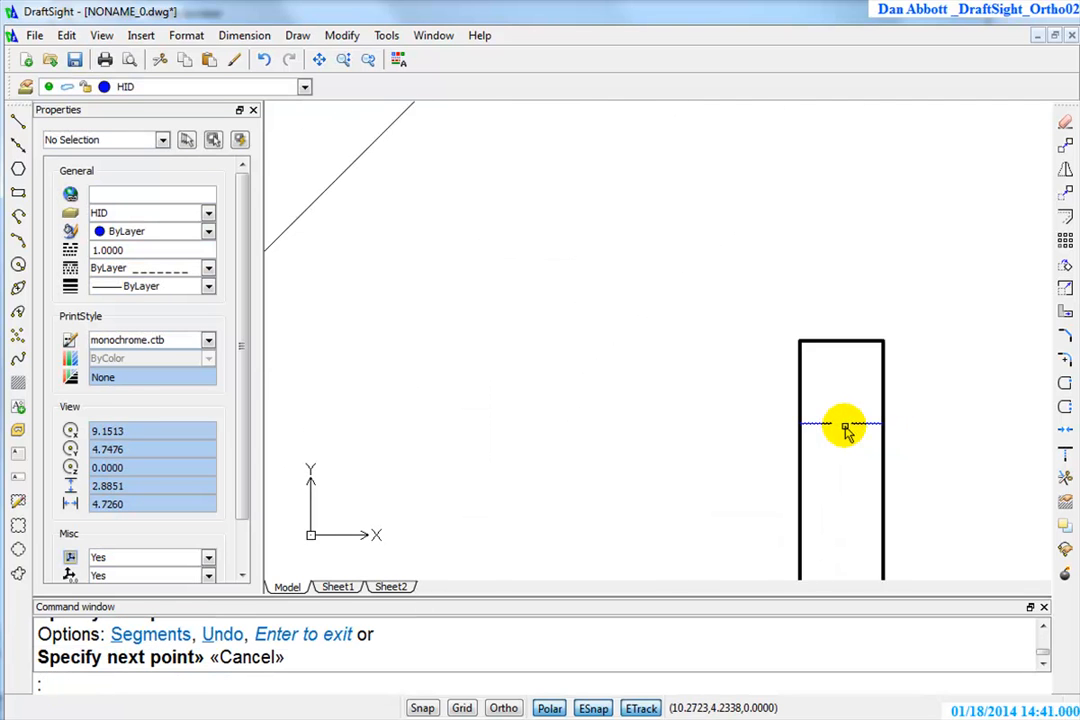
{"action": "key", "text": "Escape"}
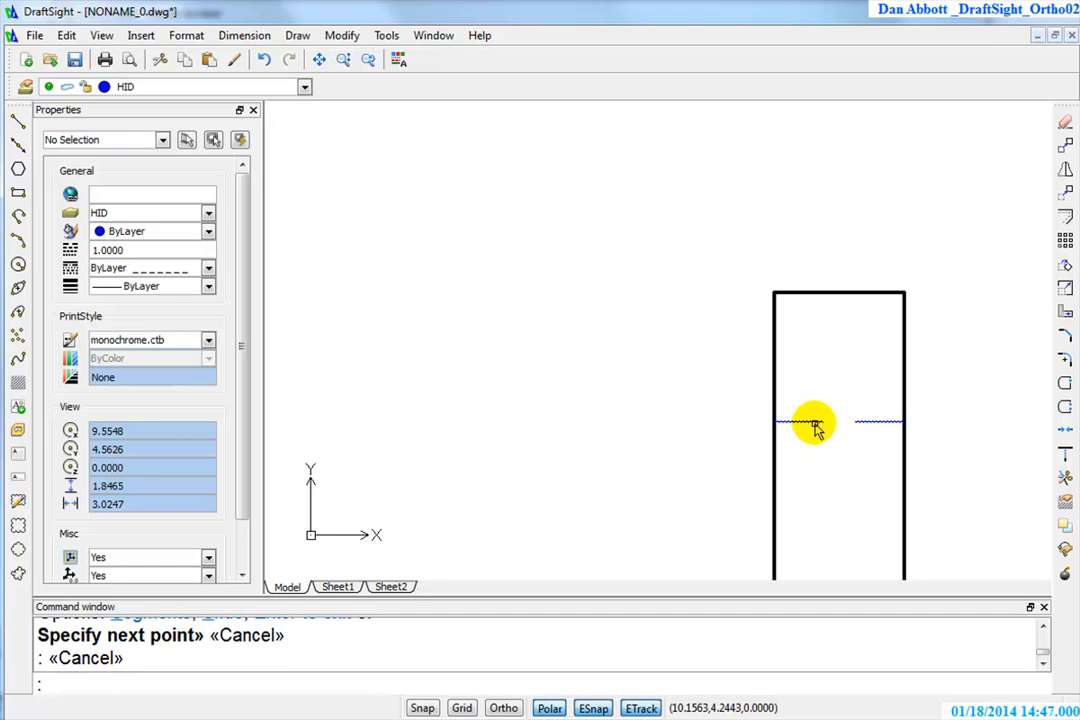
{"action": "left_click", "coordinate": [816, 424]}
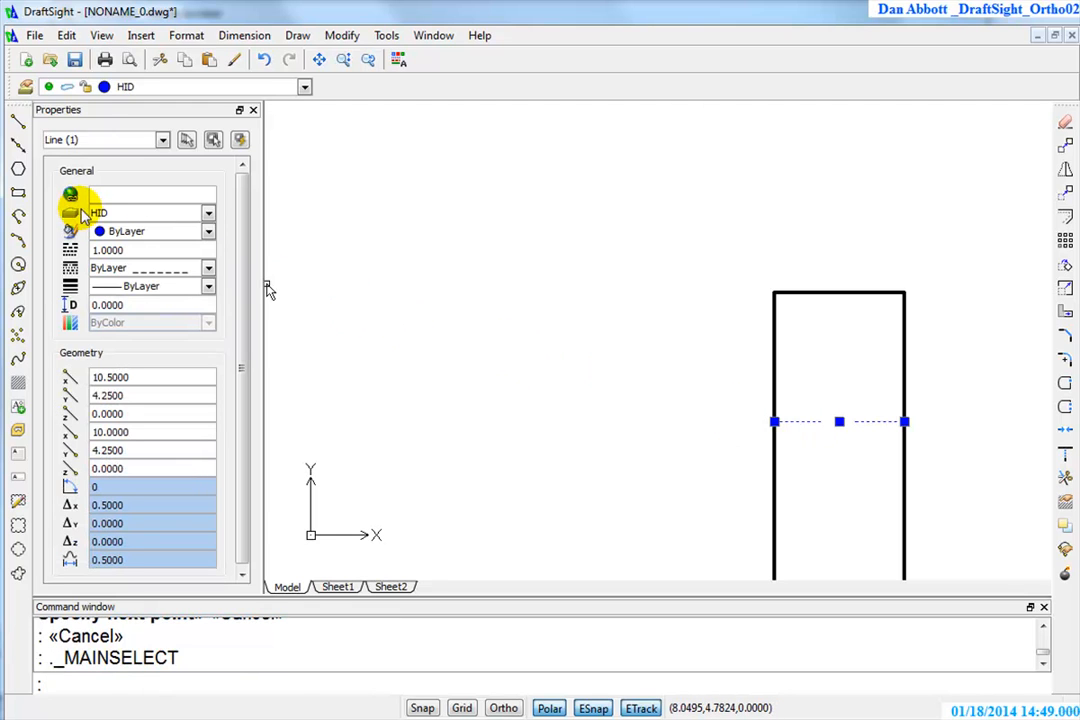
{"action": "left_click", "coordinate": [164, 251]}
{"action": "double_click", "coordinate": [162, 251]}
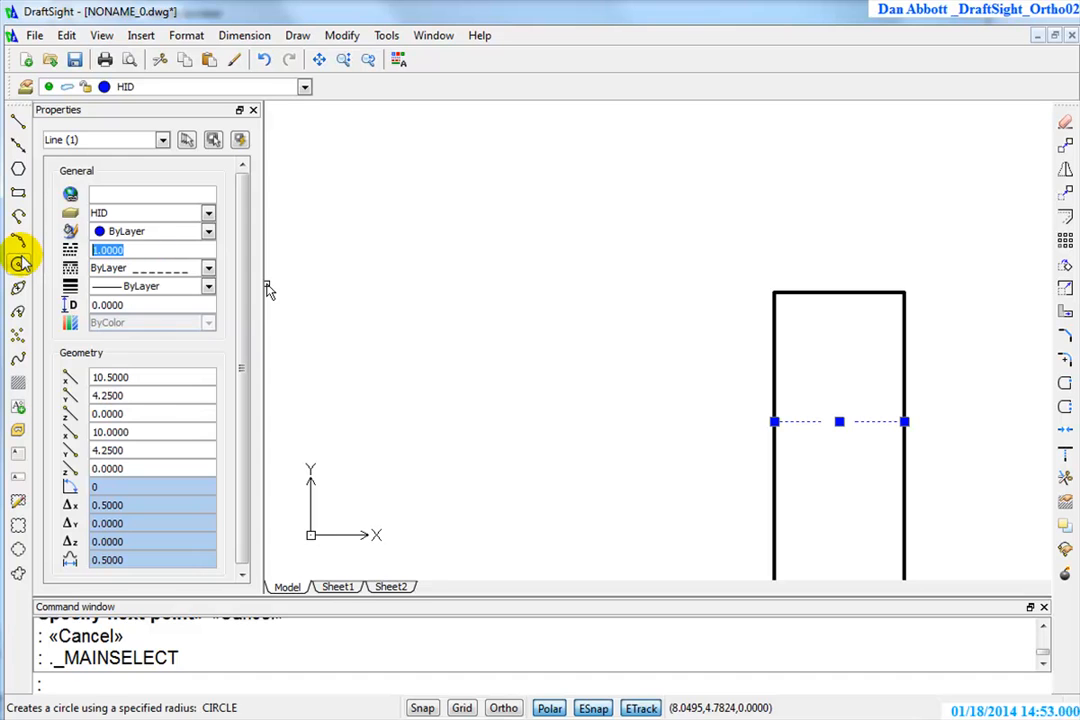
{"action": "type", "text": ".5"}
{"action": "key", "text": "Return"}
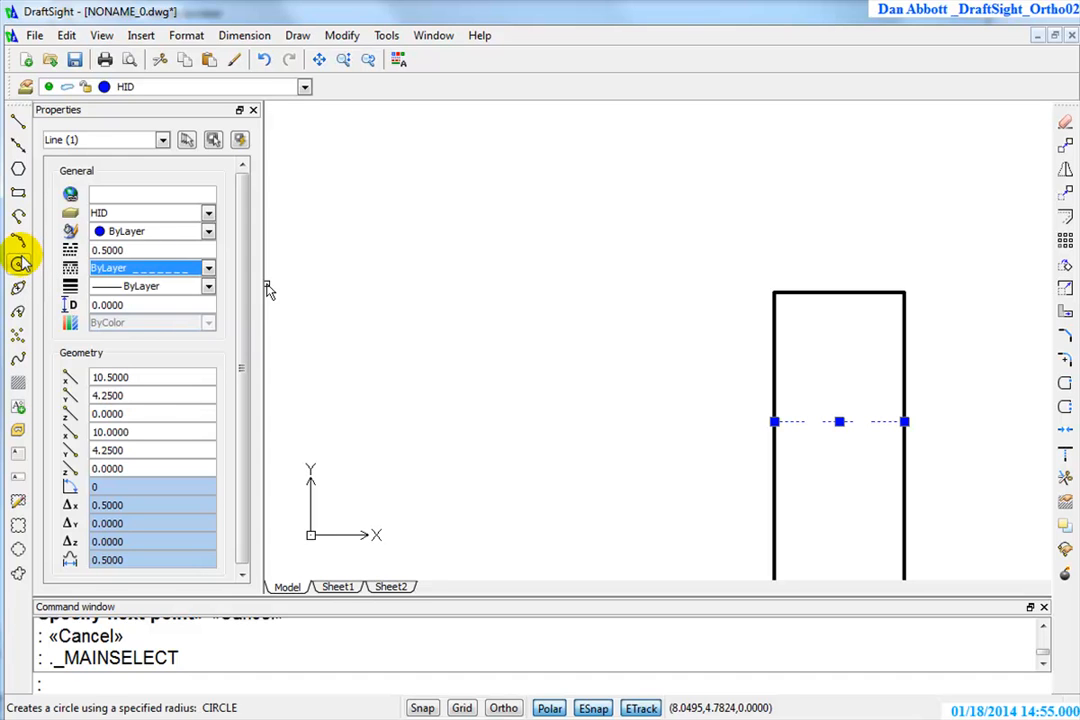
{"action": "key", "text": "Escape"}
{"action": "key", "text": "Escape"}
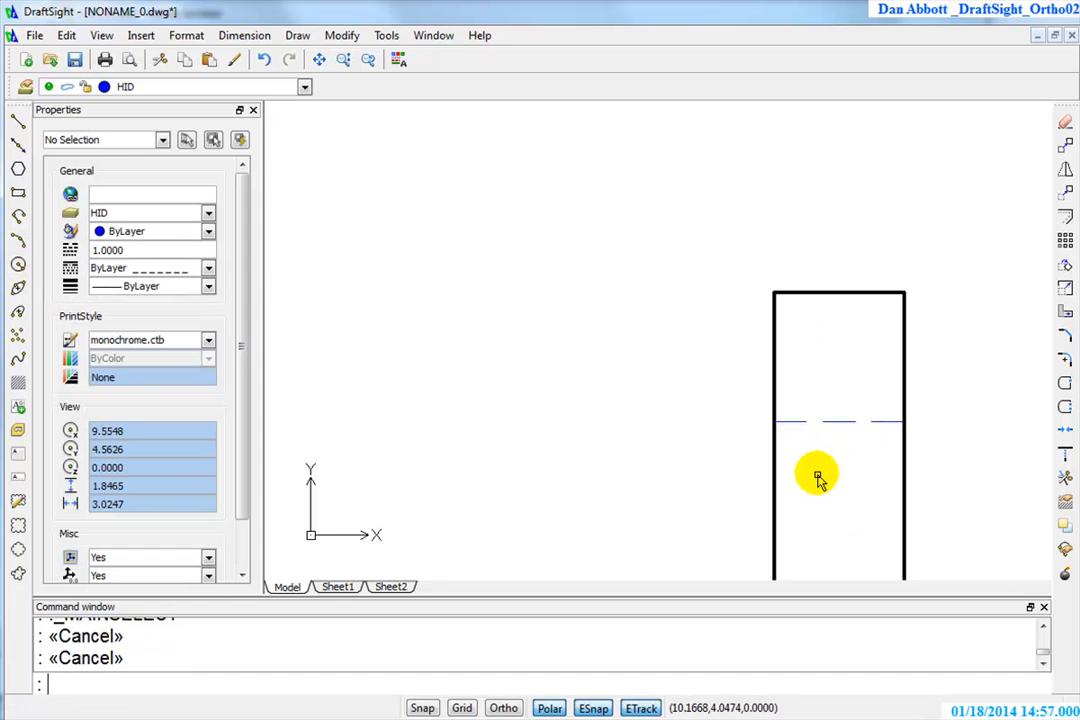
Draw a second horizontal hidden line across the side view's upright, level with the bottom of the front view's circle
{"action": "scroll", "coordinate": [863, 435], "scroll_direction": "down", "scroll_amount": 2}
{"action": "scroll", "coordinate": [863, 435], "scroll_direction": "down", "scroll_amount": 2}
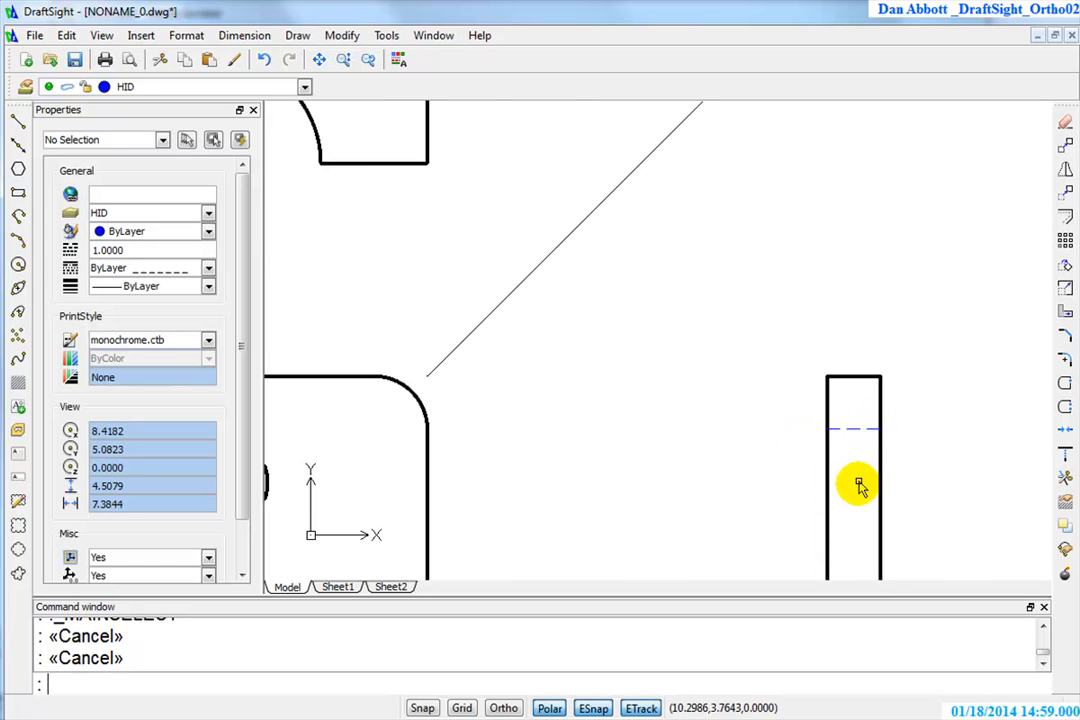
{"action": "mouse_move", "coordinate": [827, 513]}
{"action": "middle_mouse_down"}
{"action": "mouse_move", "coordinate": [844, 496]}
{"action": "mouse_move", "coordinate": [940, 470]}
{"action": "middle_mouse_up"}
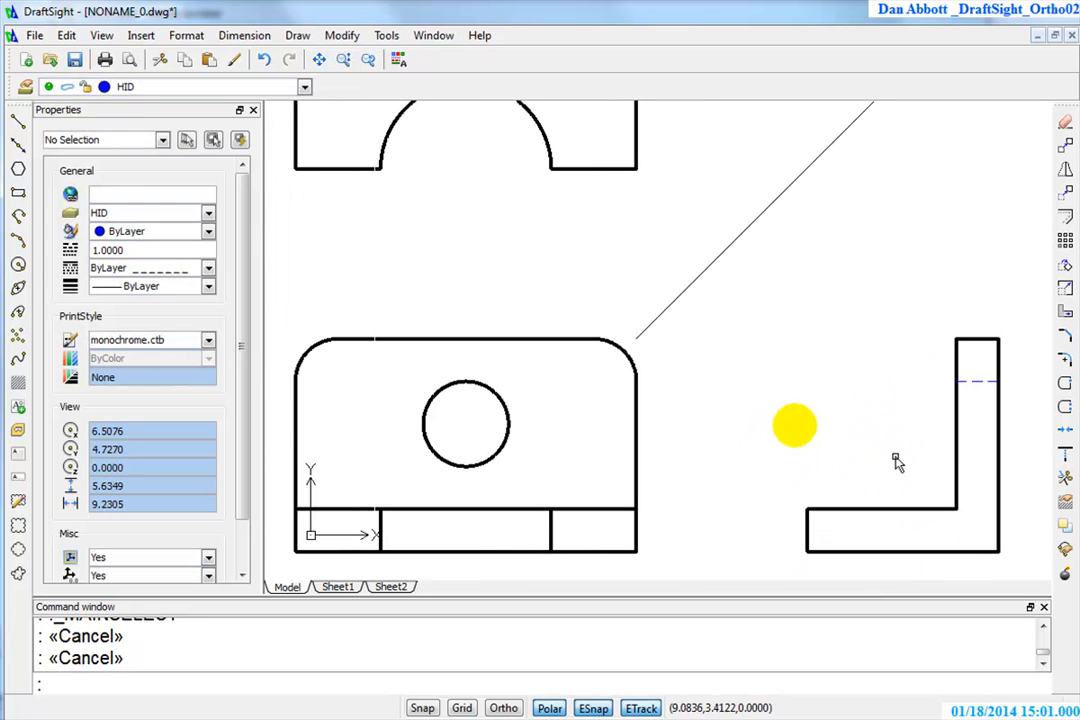
{"action": "left_click", "coordinate": [18, 121]}
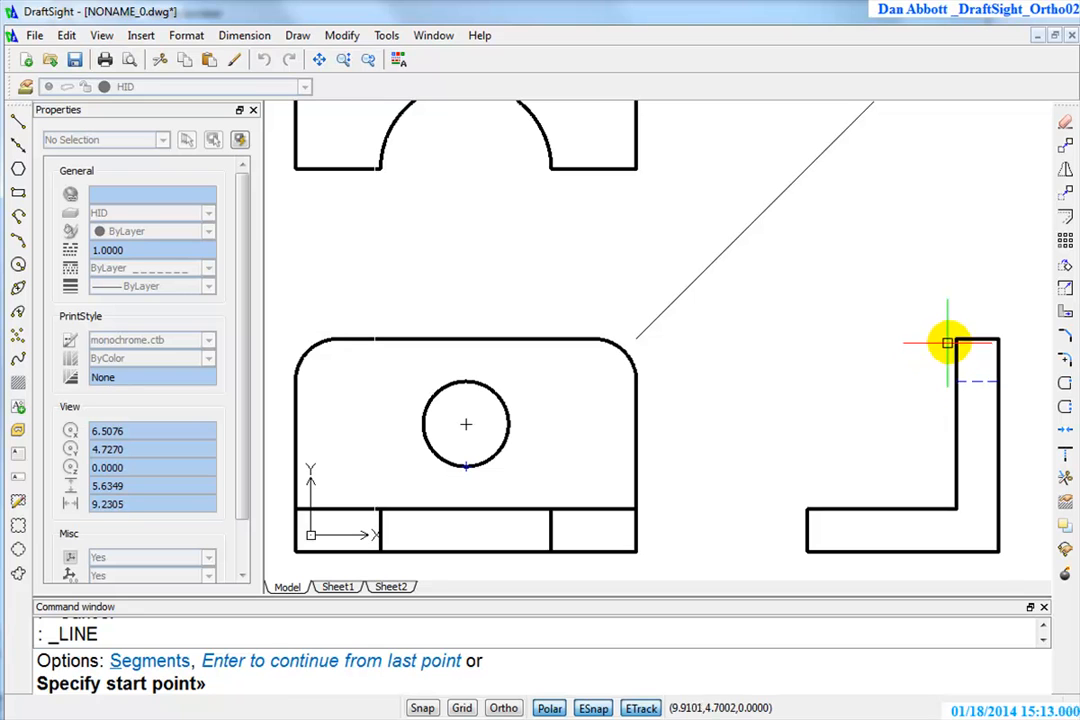
{"action": "left_click", "coordinate": [956, 467]}
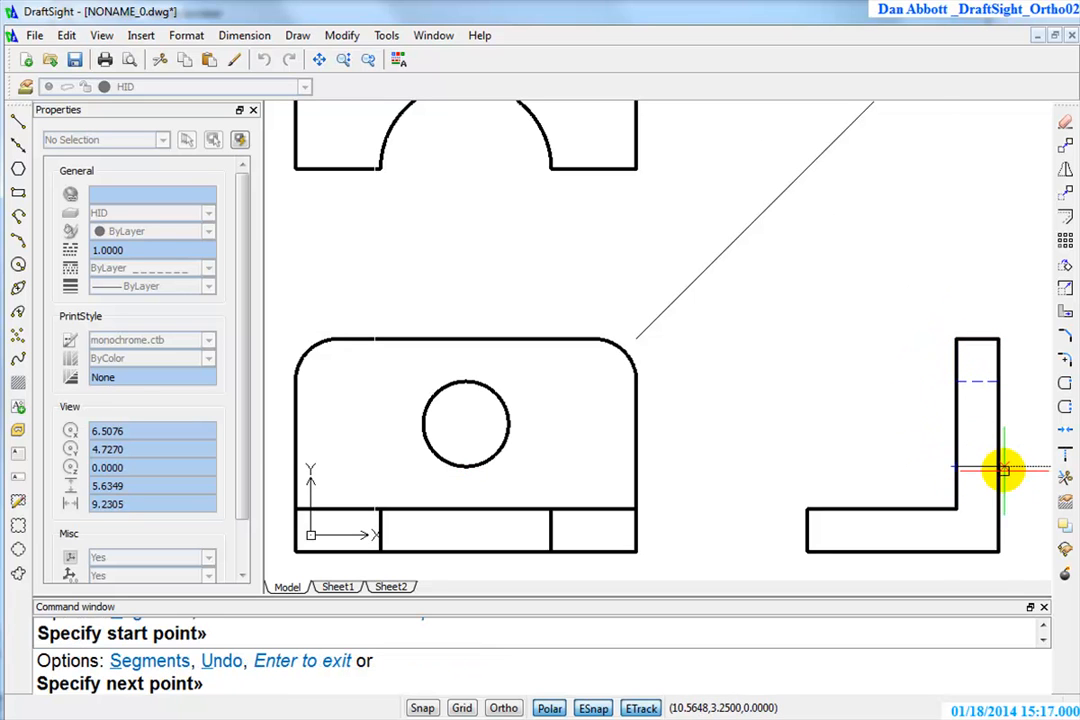
{"action": "left_click", "coordinate": [999, 467]}
{"action": "key", "text": "Escape"}
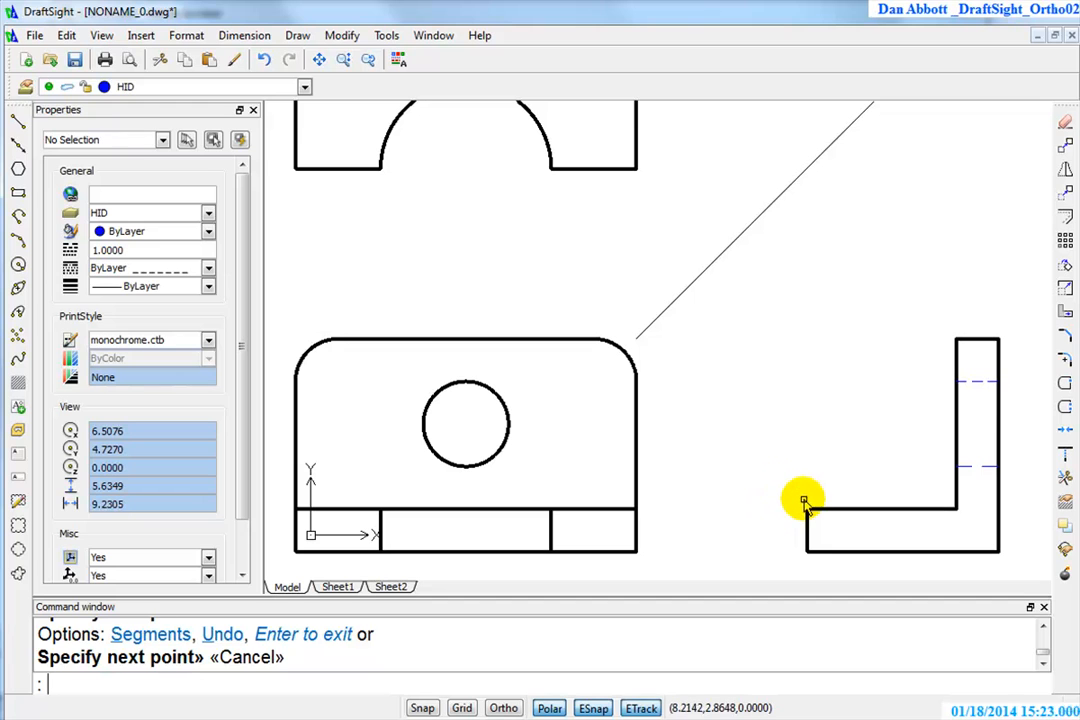
{"action": "key", "text": "Escape"}
Draw a vertical hidden line through the side view's base, 1 unit in from its left end, down to the bottom edge
{"action": "key", "text": "Return"}
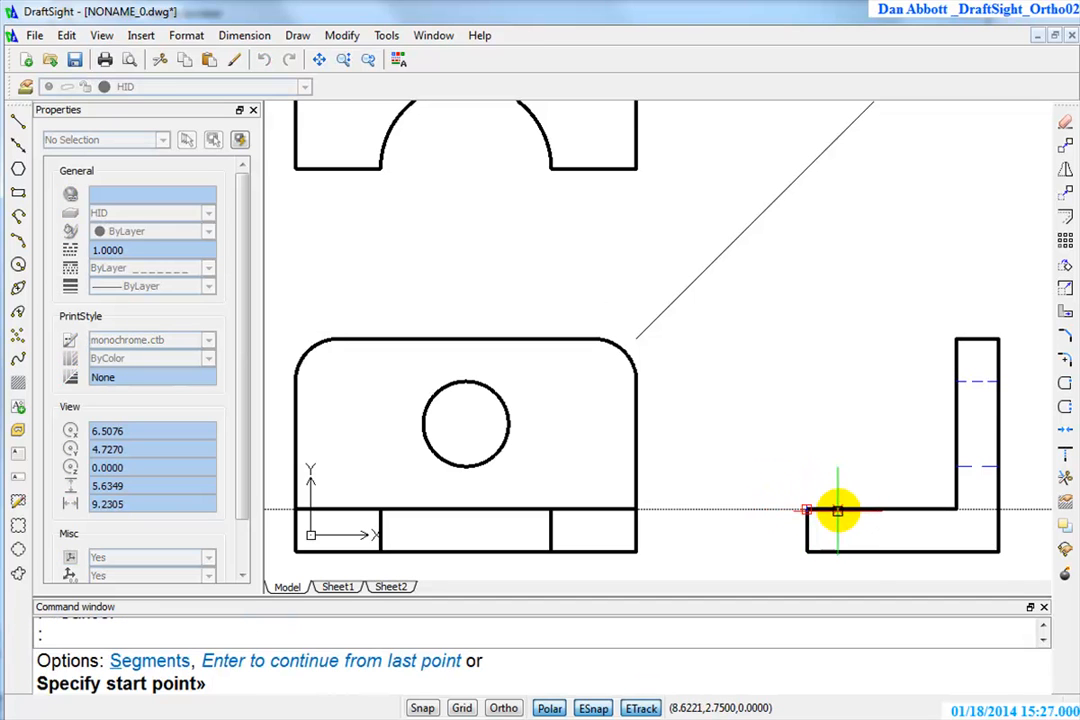
{"action": "type", "text": "1"}
{"action": "key", "text": "Return"}
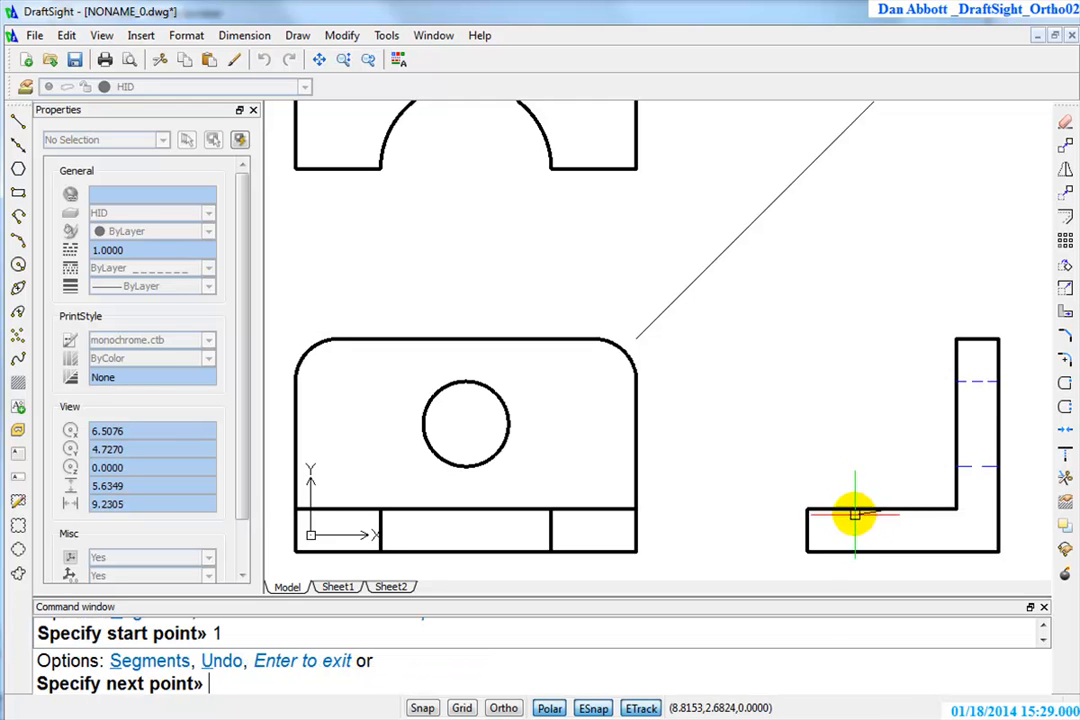
{"action": "left_click", "coordinate": [891, 551]}
{"action": "key", "text": "Return"}
Draw two vertical hidden lines across the top view's upper strip, aligned with the right and left quadrants of the front view's circle
{"action": "mouse_move", "coordinate": [838, 428]}
{"action": "middle_mouse_down"}
{"action": "mouse_move", "coordinate": [860, 528]}
{"action": "mouse_move", "coordinate": [913, 528]}
{"action": "middle_mouse_up"}
{"action": "scroll", "coordinate": [655, 485], "scroll_direction": "down", "scroll_amount": 1}
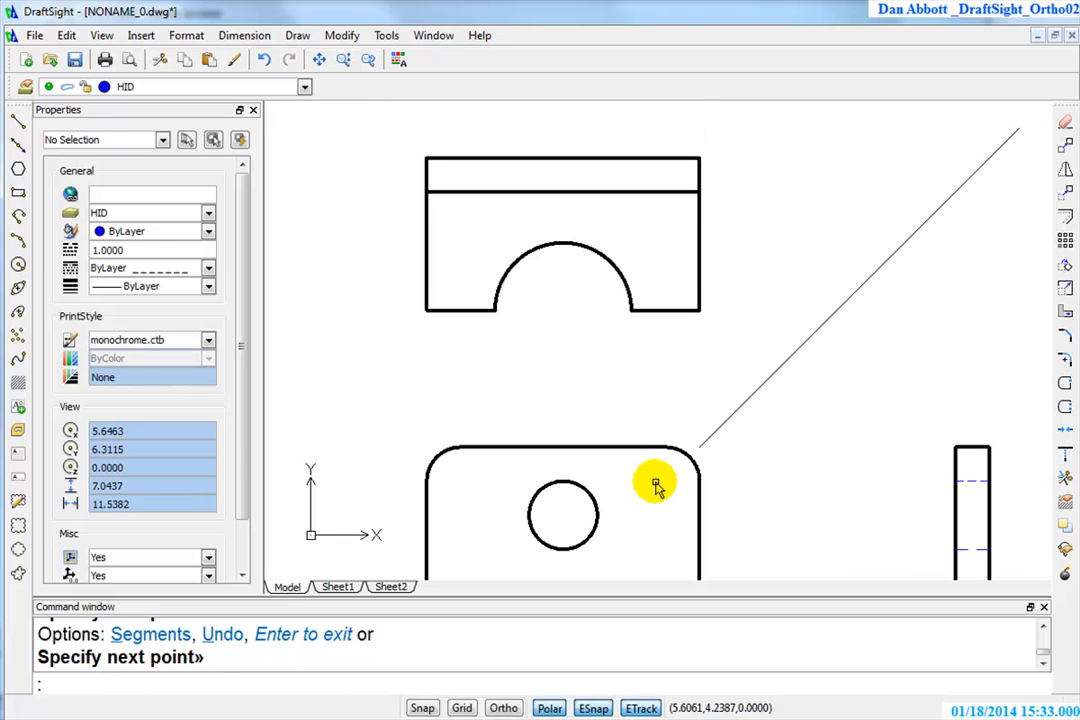
{"action": "key", "text": "Return"}
{"action": "key", "text": "Return"}
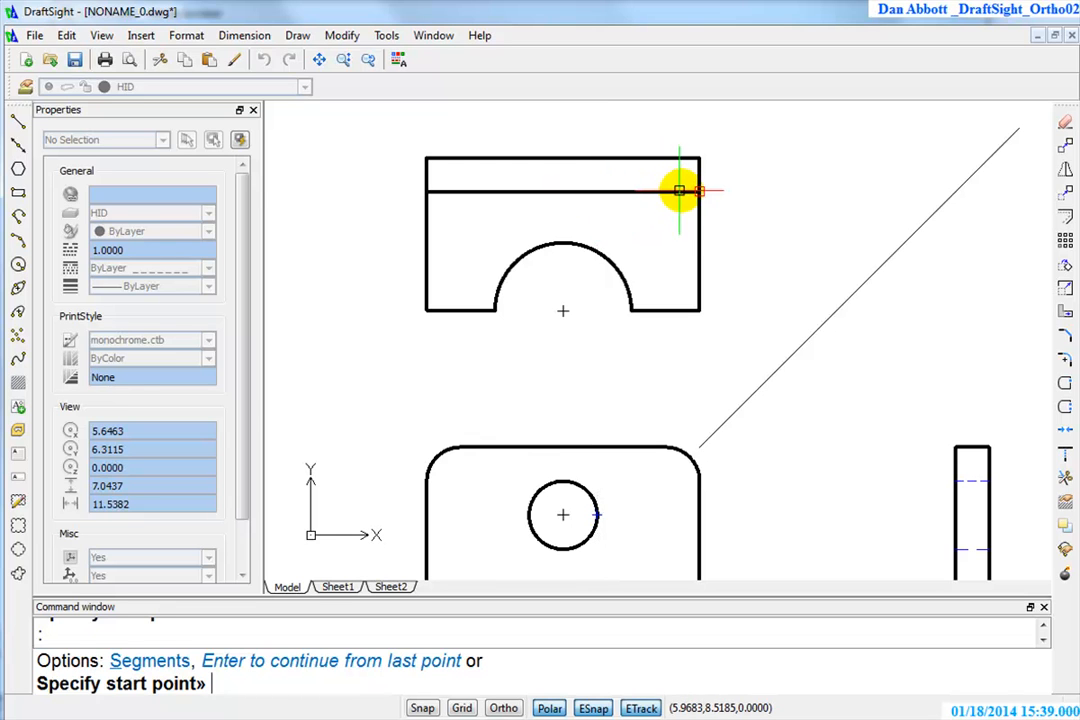
{"action": "left_click", "coordinate": [600, 192]}
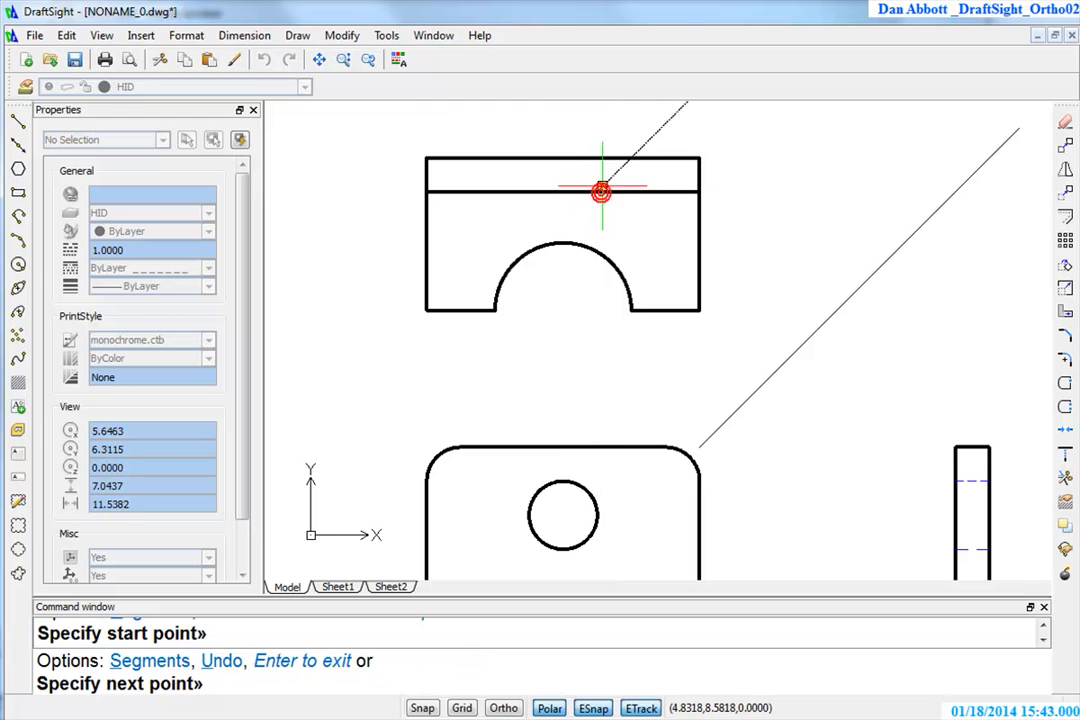
{"action": "left_click", "coordinate": [597, 157]}
{"action": "key", "text": "Return"}
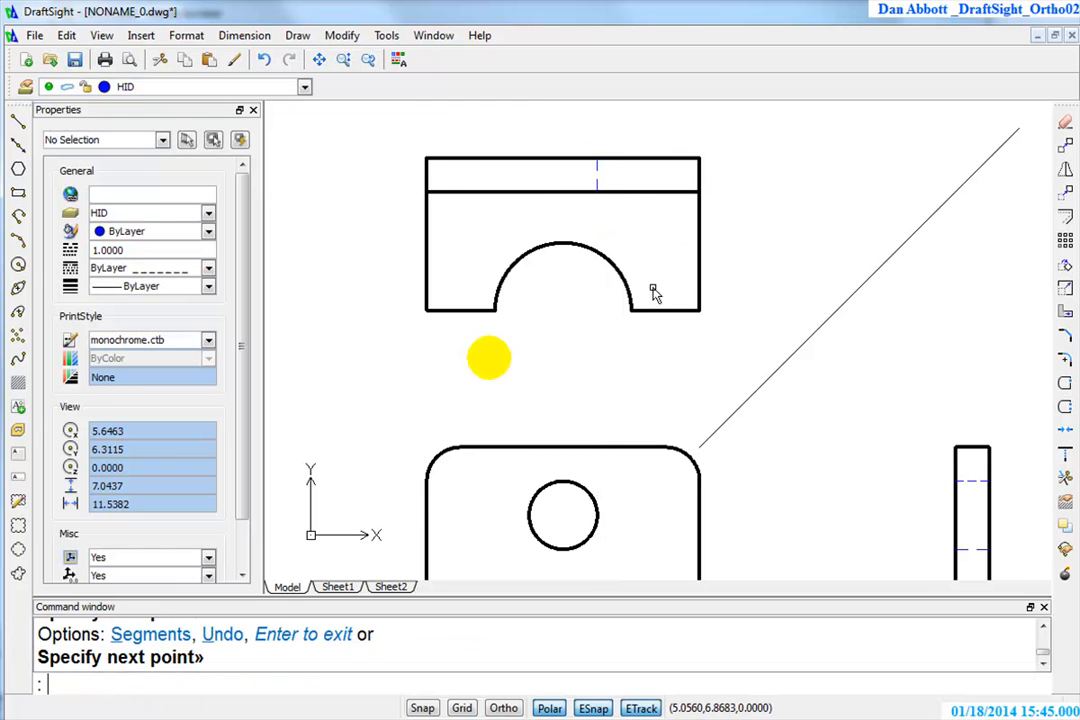
{"action": "key", "text": "Return"}
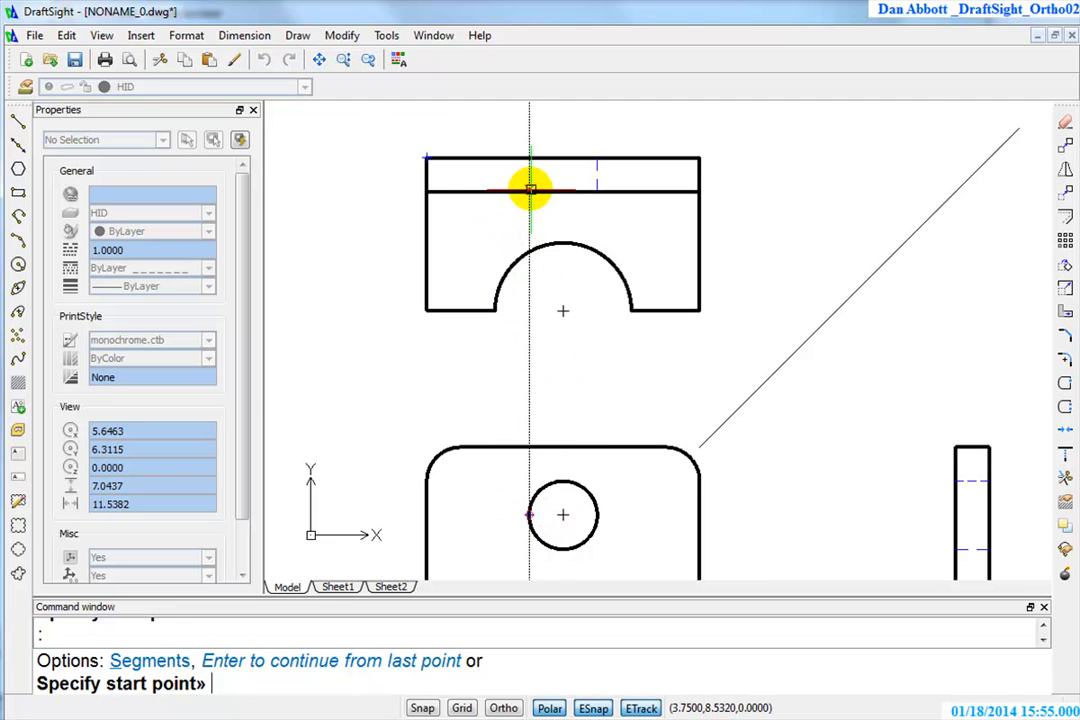
{"action": "left_click", "coordinate": [531, 159]}
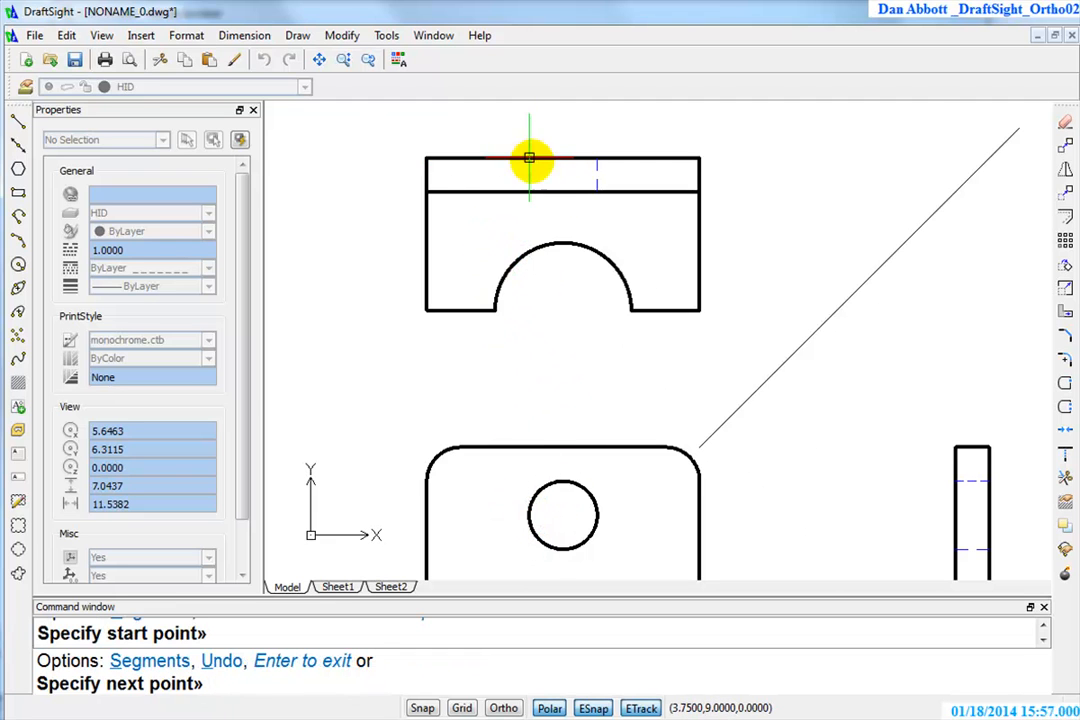
{"action": "left_click", "coordinate": [528, 192]}
{"action": "key", "text": "Return"}
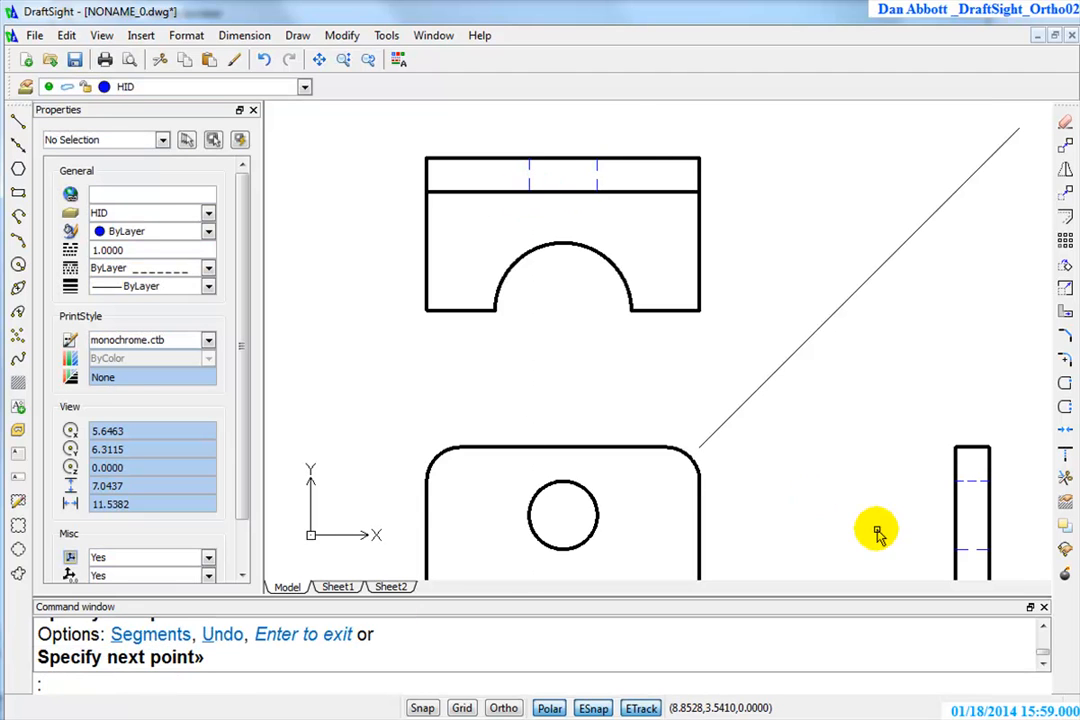
Copy the properties of the side view's upper hidden line to its lower horizontal hidden line and the top view's two vertical hidden lines
{"action": "left_click", "coordinate": [236, 61]}
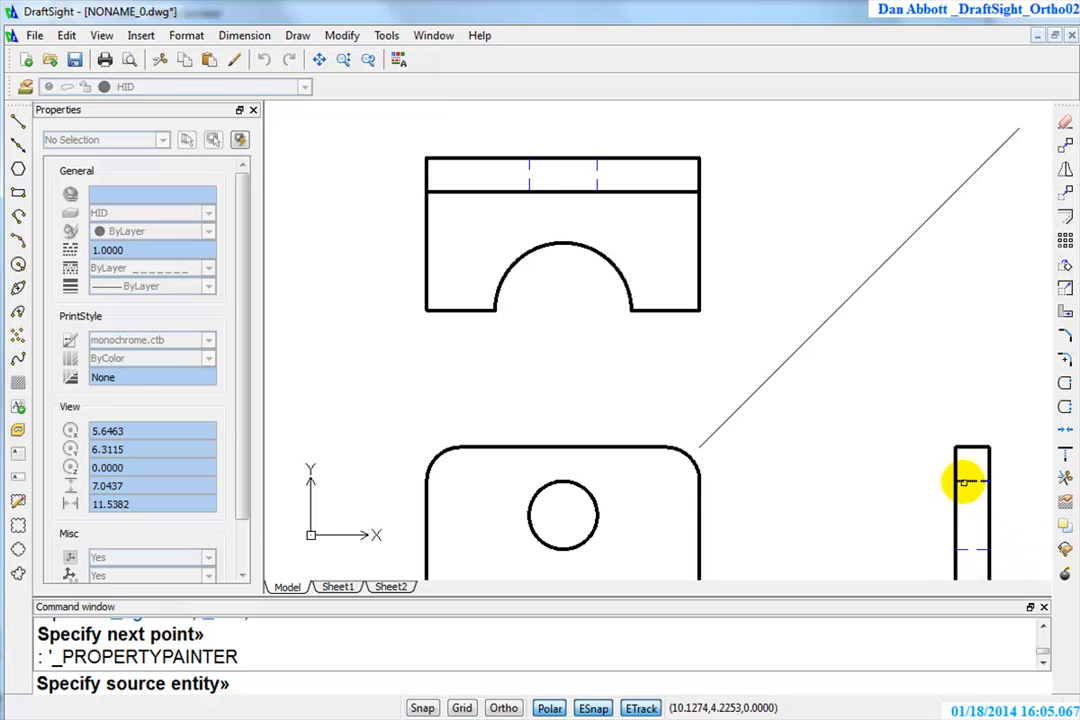
{"action": "left_click", "coordinate": [968, 481]}
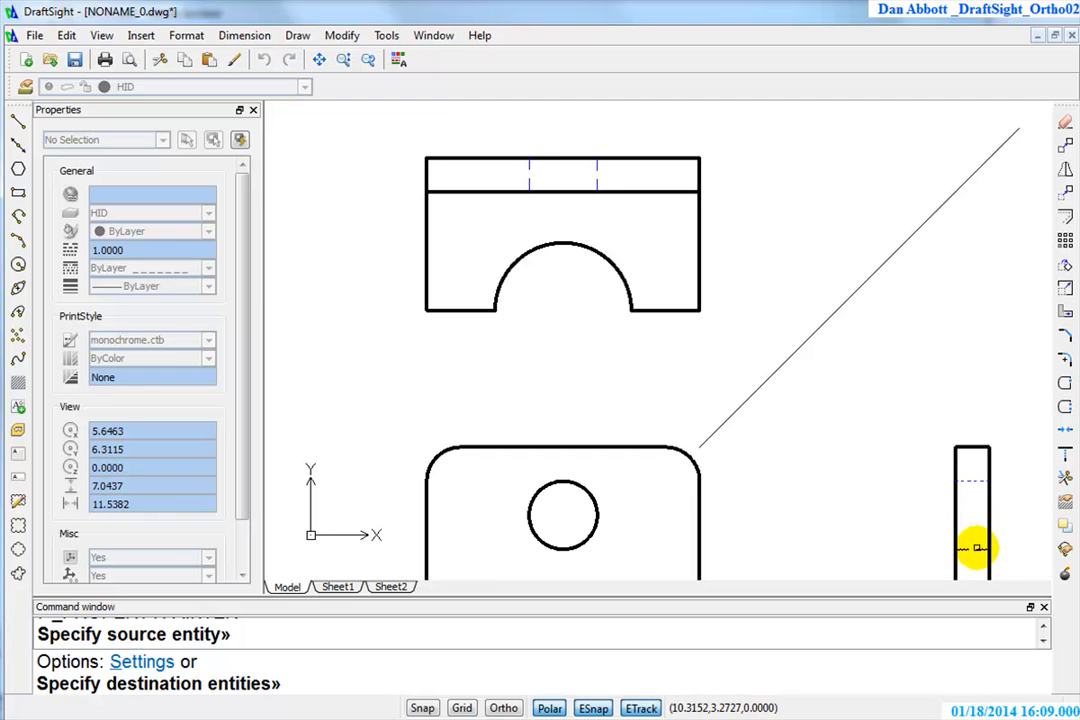
{"action": "left_click", "coordinate": [977, 548]}
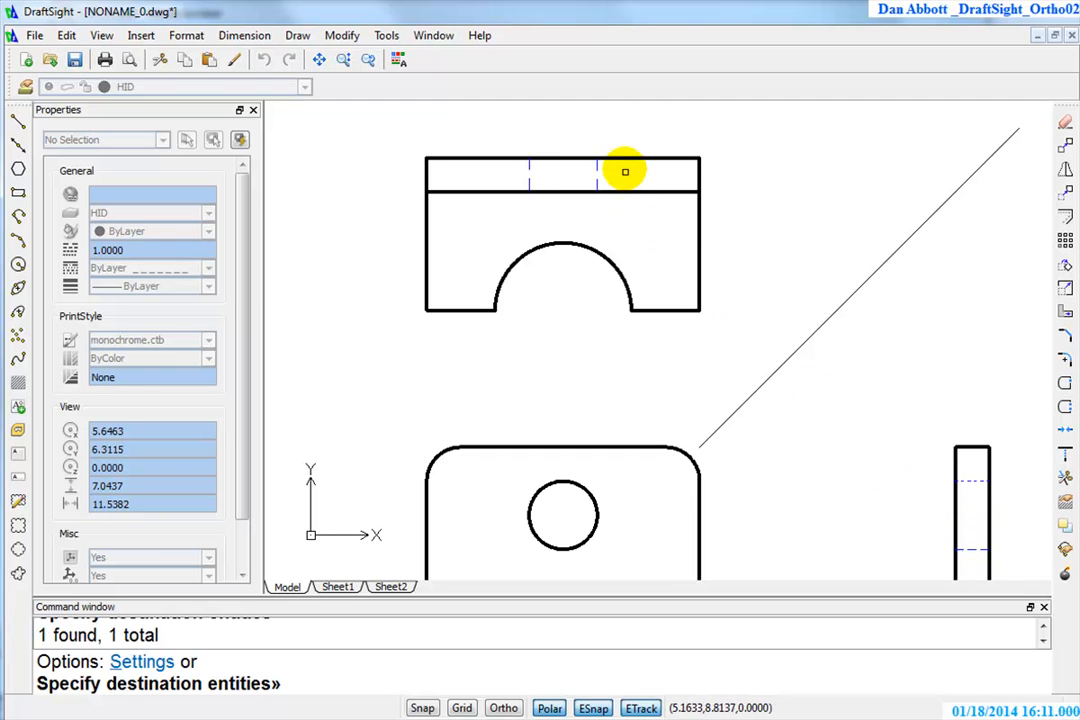
{"action": "left_click_drag", "start_coordinate": [624, 171], "coordinate": [508, 183]}
{"action": "key", "text": "Escape"}
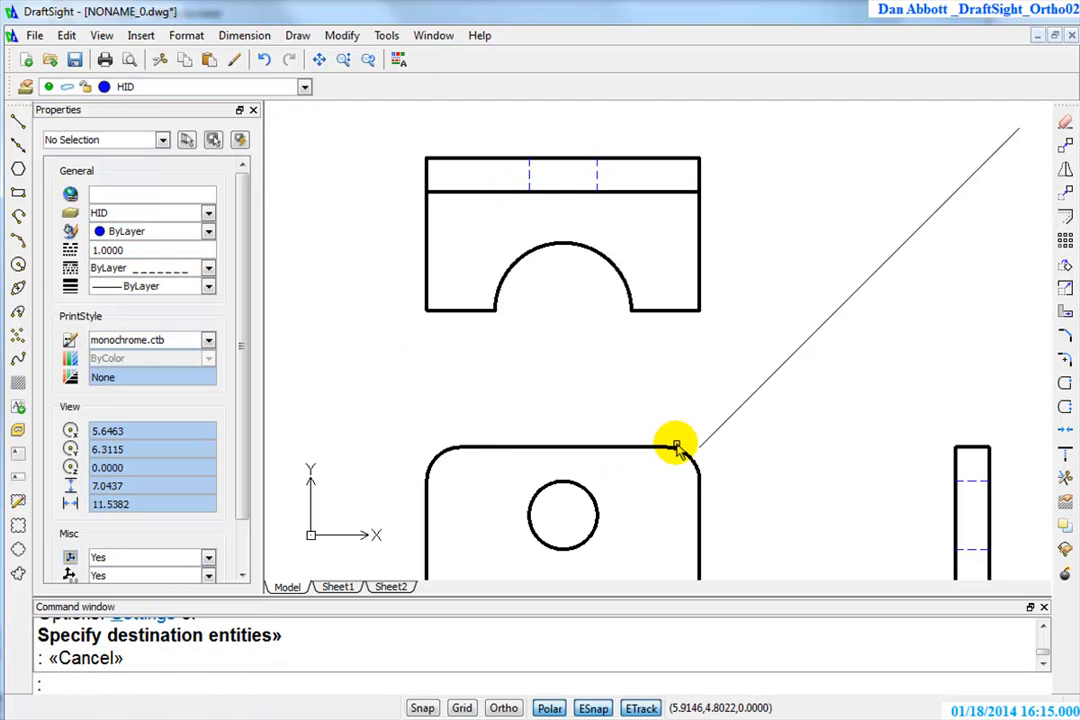
Delete the 45-degree construction line between the top view and the side view
{"action": "scroll", "coordinate": [675, 447], "scroll_direction": "down", "scroll_amount": 2}
{"action": "mouse_move", "coordinate": [694, 509]}
{"action": "middle_mouse_down"}
{"action": "mouse_move", "coordinate": [694, 359]}
{"action": "mouse_move", "coordinate": [660, 455]}
{"action": "middle_mouse_up"}
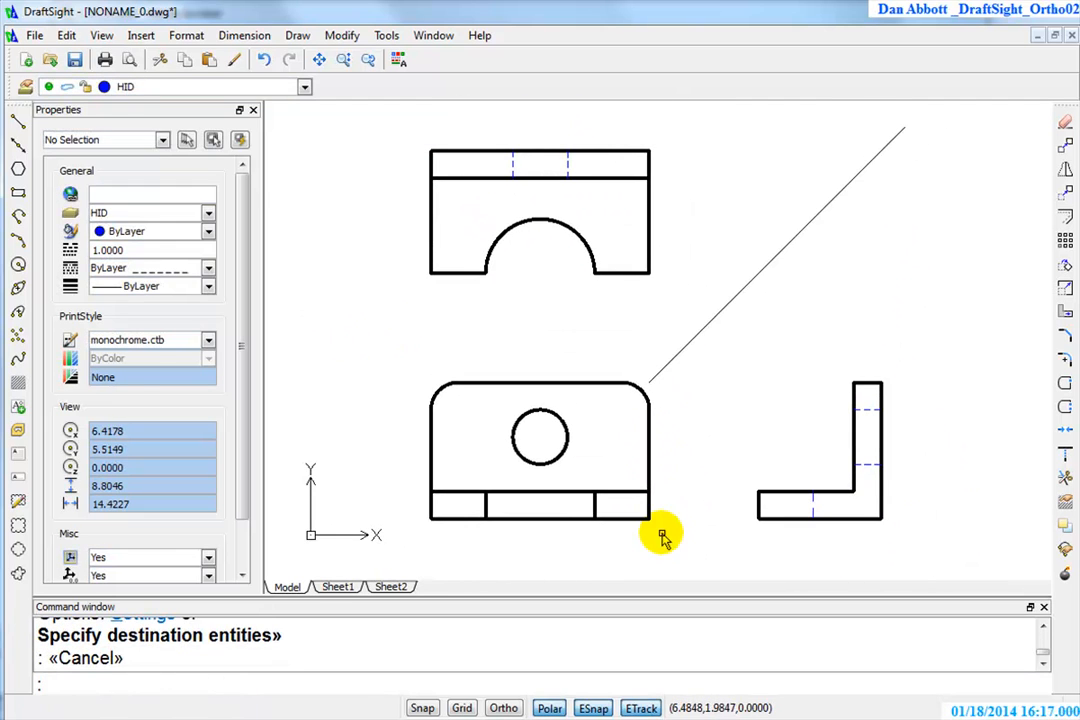
{"action": "left_click", "coordinate": [861, 229]}
{"action": "left_click", "coordinate": [750, 211]}
{"action": "type", "text": "e"}
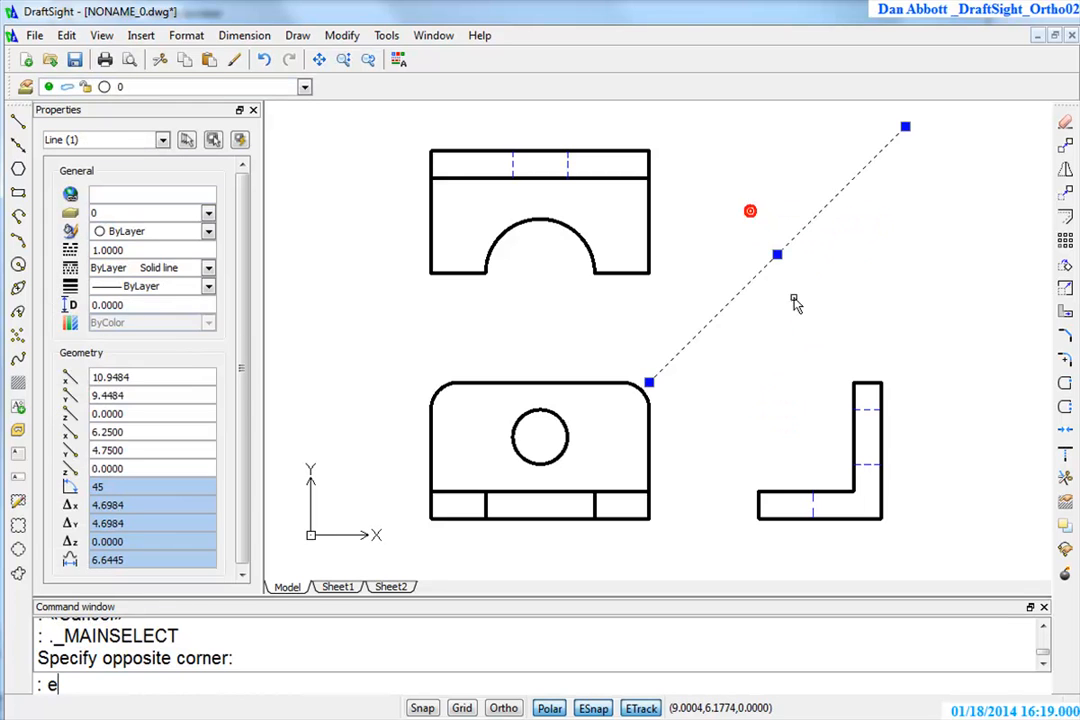
{"action": "key", "text": "Return"}
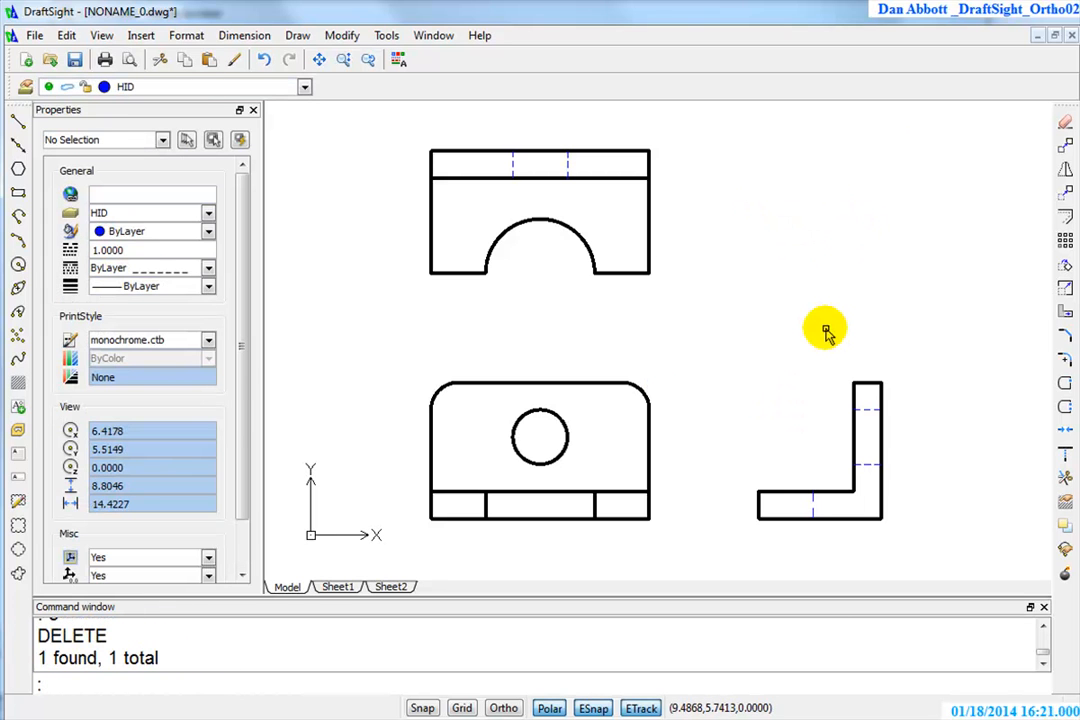